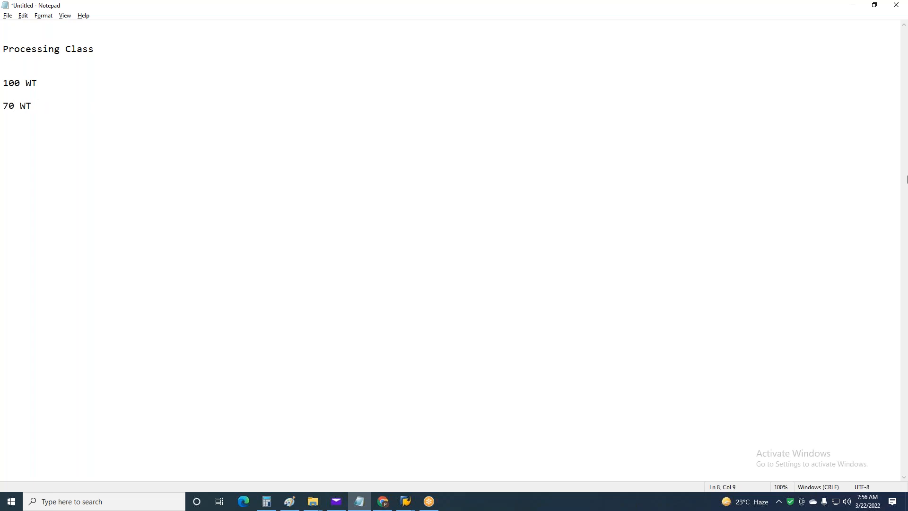
Complete the 70 WT line with "Addwt *", "AMT%50" and "ADDWT 1C01" in separate columns.
{"action": "type", "text": "Addtw"}
{"action": "key", "text": "BackSpace"}
{"action": "key", "text": "BackSpace"}
{"action": "type", "text": "wt *         AMT%50  ADDWT 1"}
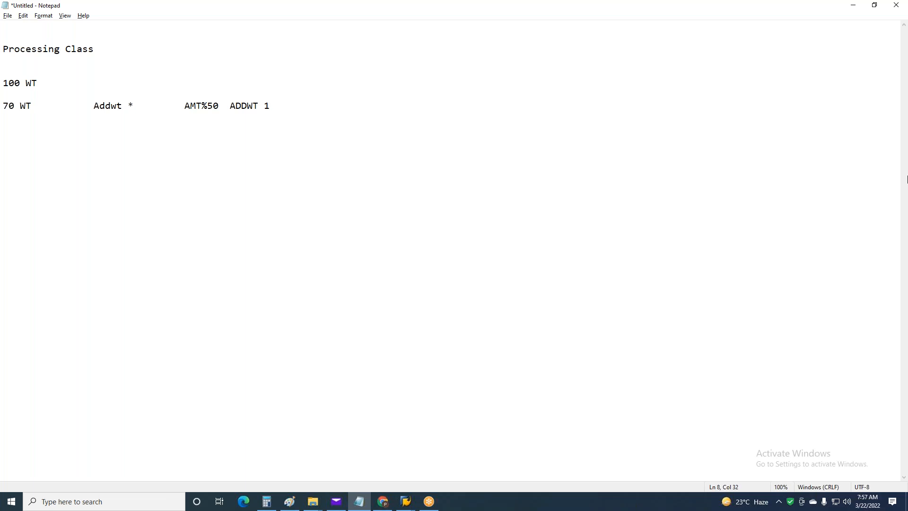
{"action": "type", "text": "C01"}
Add a line "20 WT" with "Addwt *", "AMT%25" and "ADDWT 1C01", and below it a line "10 WT" with "ADdwt *".
{"action": "key", "text": "Return"}
{"action": "type", "text": "20 WT \t\tAddwt * \tAMT"}
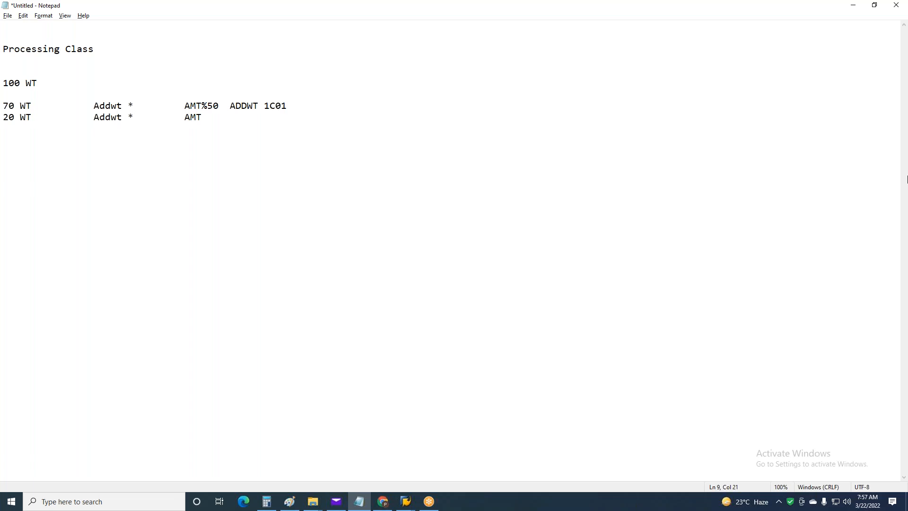
{"action": "type", "text": "%25\tADDWT 1C01"}
{"action": "key", "text": "Return"}
{"action": "type", "text": "10 "}
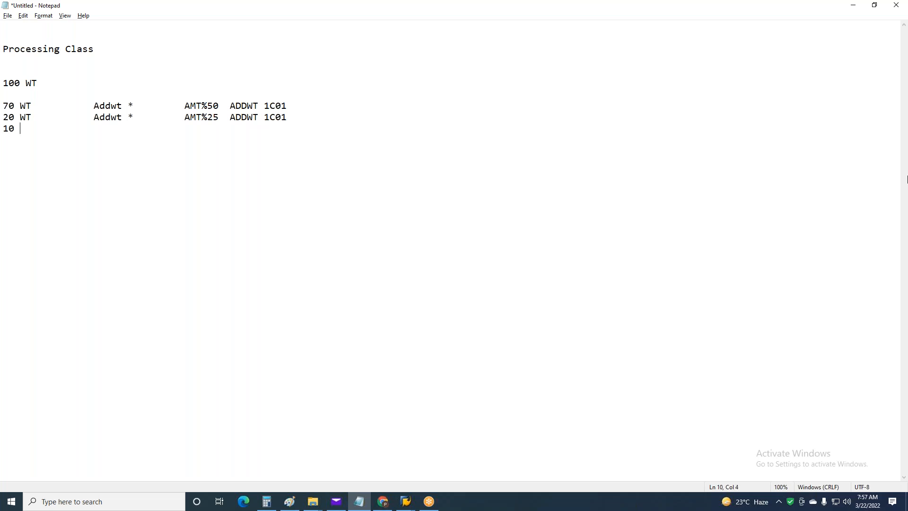
{"action": "type", "text": "WT \t\tADdwt *"}
Add a final aligned column with "1B**" for the 70 WT line, "1A**" for 20 WT and "1D**" for 10 WT.
{"action": "left_click", "coordinate": [341, 108]}
{"action": "type", "text": "1B**"}
{"action": "key", "text": "Down"}
{"action": "key", "text": "Tab"}
{"action": "type", "text": "1"}
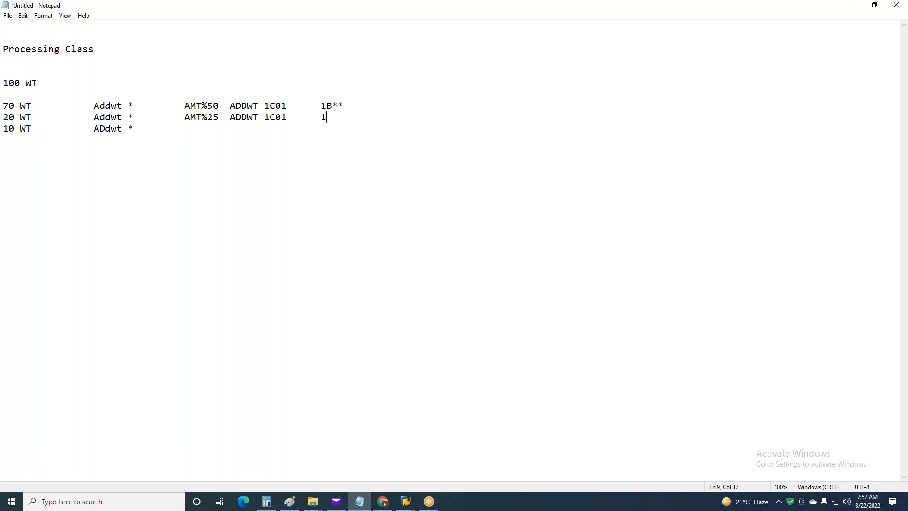
{"action": "type", "text": "A**"}
{"action": "key", "text": "Down"}
{"action": "key", "text": "Tab"}
{"action": "key", "text": "Tab"}
{"action": "type", "text": "1B***"}
{"action": "key", "text": "BackSpace"}
{"action": "left_click_drag", "start_coordinate": [325, 128], "coordinate": [345, 129]}
{"action": "type", "text": "D"}
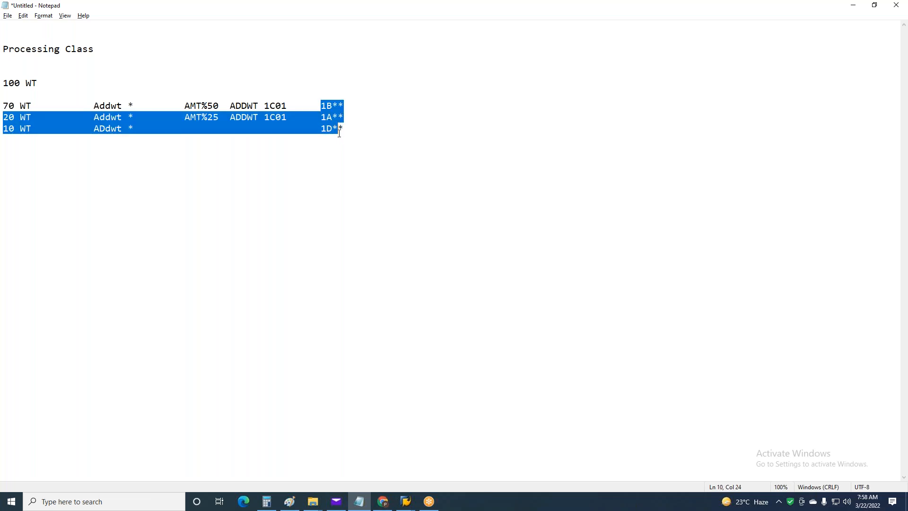
{"action": "left_click", "coordinate": [373, 155]}
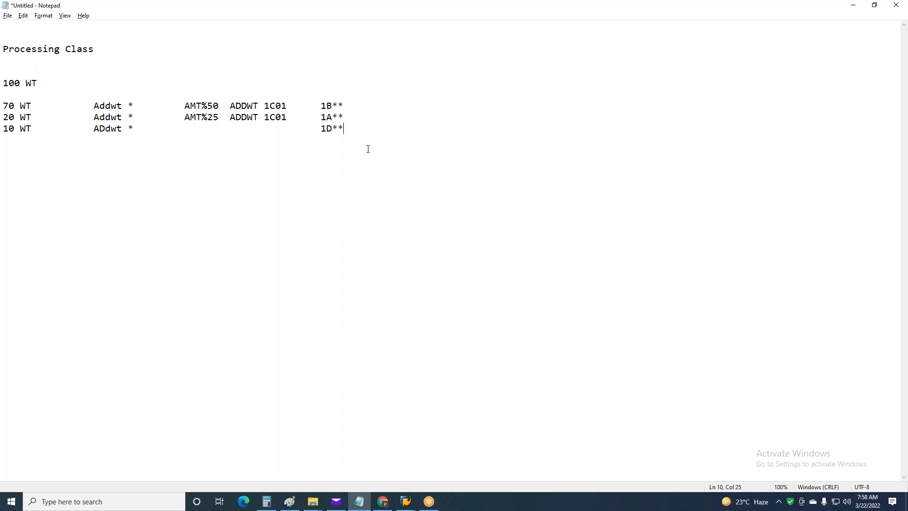
{"action": "left_click_drag", "start_coordinate": [355, 127], "coordinate": [5, 118]}
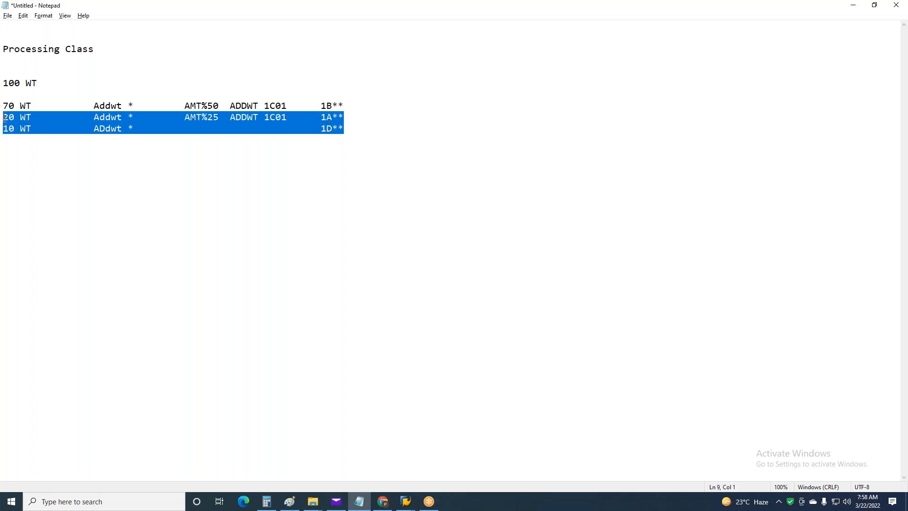
{"action": "left_click_drag", "start_coordinate": [348, 105], "coordinate": [4, 110]}
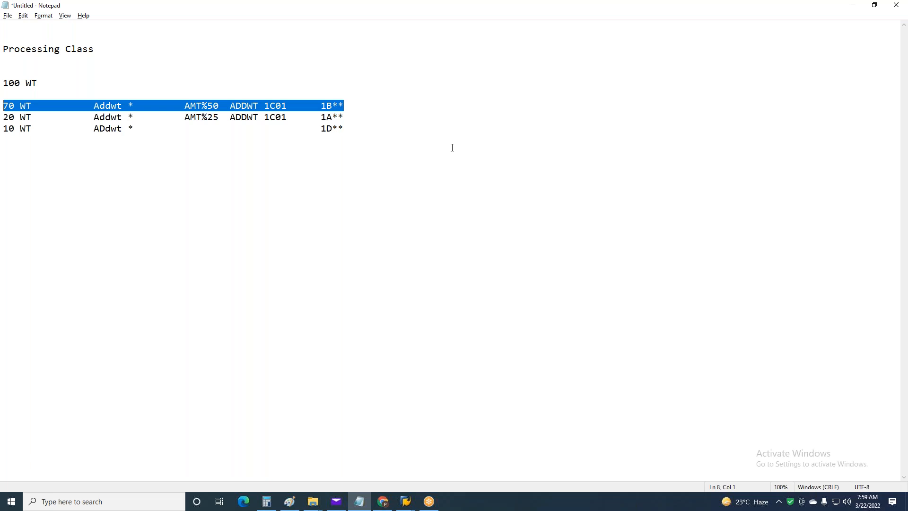
{"action": "left_click", "coordinate": [379, 118]}
Leave two blank lines below the 10 WT line and add the lines "processing Class" and "Cumulation calss".
{"action": "left_click", "coordinate": [381, 124]}
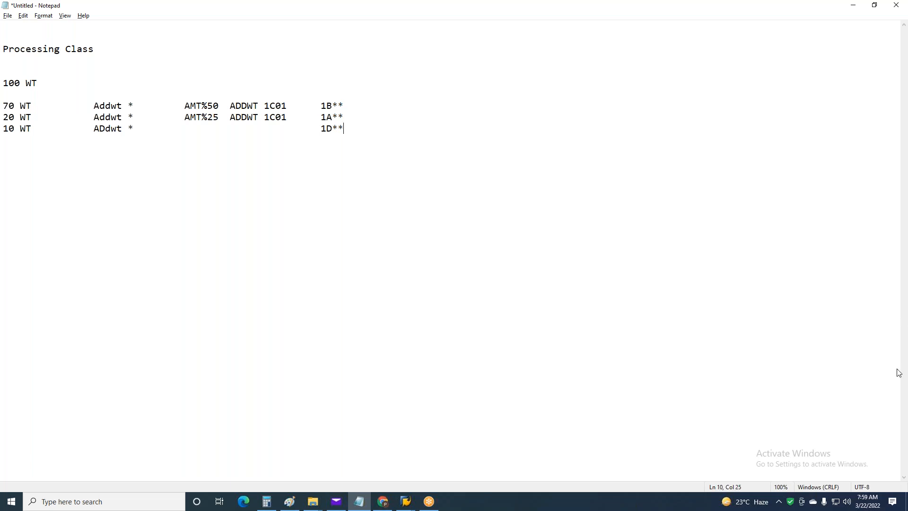
{"action": "key", "text": "Return"}
{"action": "key", "text": "Return"}
{"action": "key", "text": "Return"}
{"action": "type", "text": "processing Class"}
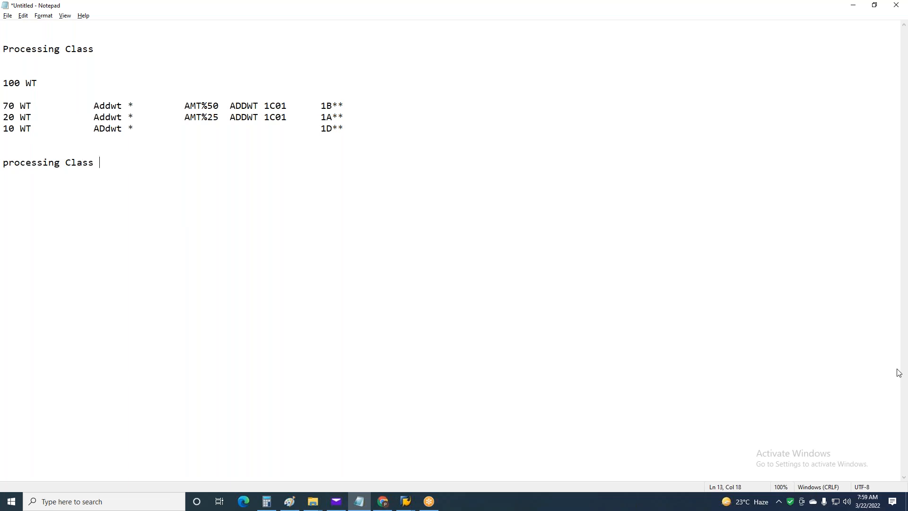
{"action": "type", "text": "Cumulation calss"}
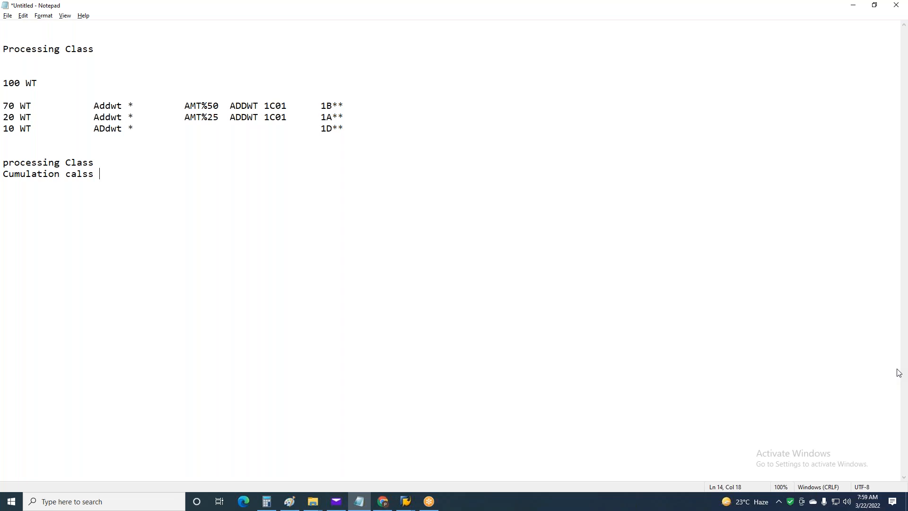
Extend the lower "processing Class" line with "nn", "Specifications" and "C", and insert blank lines beneath it.
{"action": "key", "text": "Up"}
{"action": "type", "text": "nn\tSpecifications"}
{"action": "key", "text": "Return"}
{"action": "key", "text": "Return"}
{"action": "key", "text": "Return"}
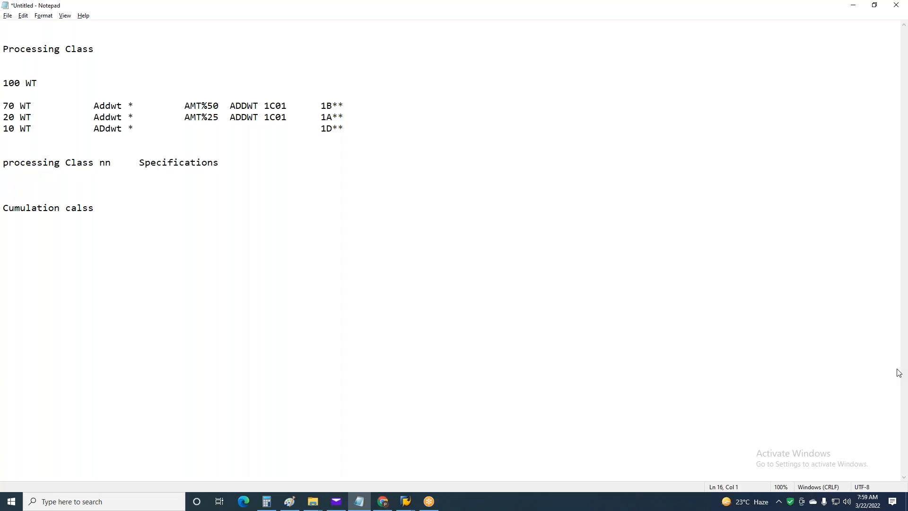
{"action": "left_click", "coordinate": [229, 162]}
{"action": "type", "text": "C"}
{"action": "key", "text": "Return"}
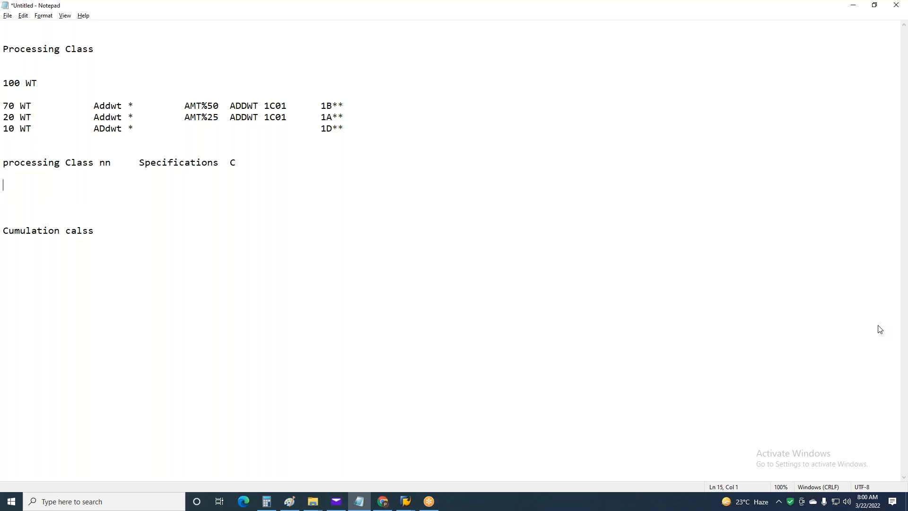
Write "PCL Specification groups the Wagetypes which Common processing logic/rule in PCR/Function" below the Specifications line.
{"action": "type", "text": "PCL Specification groups the Wagetypes which Commo"}
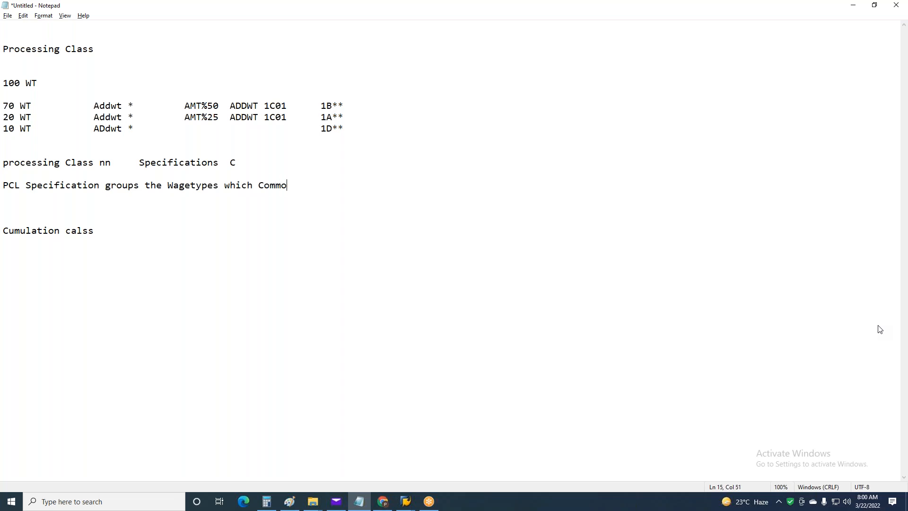
{"action": "type", "text": "n processing logic in"}
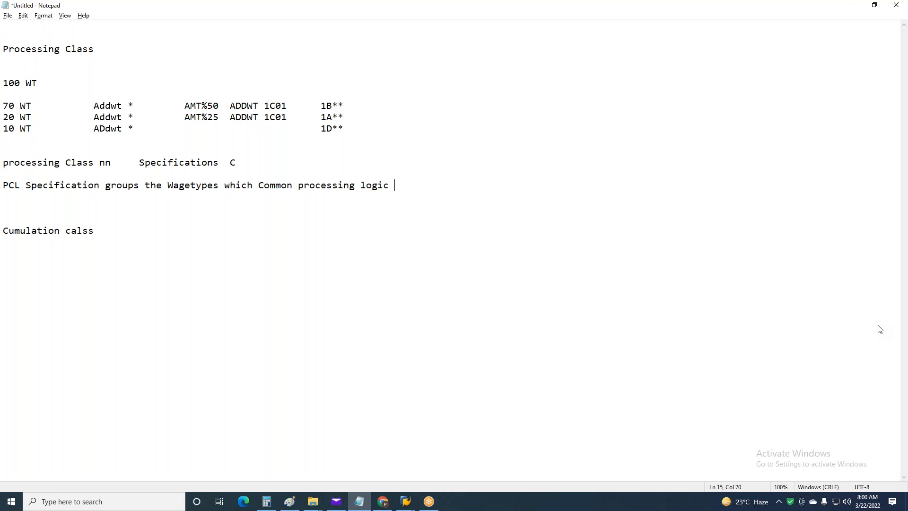
{"action": "key", "text": "BackSpace"}
{"action": "key", "text": "BackSpace"}
{"action": "key", "text": "BackSpace"}
{"action": "type", "text": "/rule in PCR/Functiomn"}
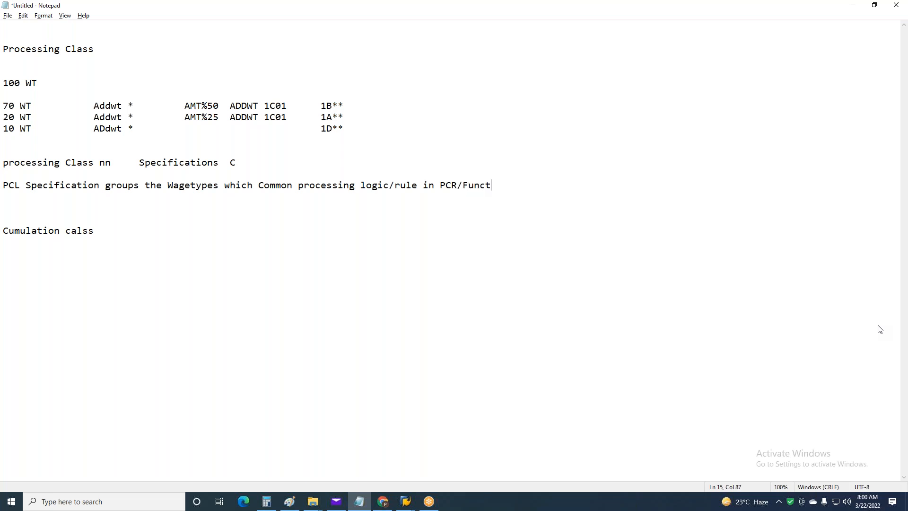
{"action": "key", "text": "BackSpace"}
{"action": "key", "text": "BackSpace"}
{"action": "type", "text": "n"}
Add the line "It determines Processing logic/rule in PCR for WT" directly below the PCL Specification sentence.
{"action": "key", "text": "Return"}
{"action": "type", "text": "It der"}
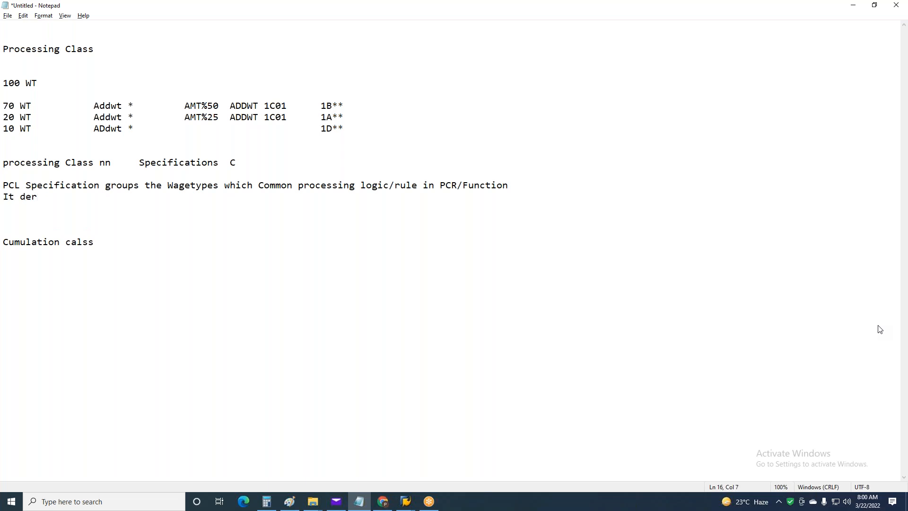
{"action": "key", "text": "BackSpace"}
{"action": "type", "text": "termines Processing"}
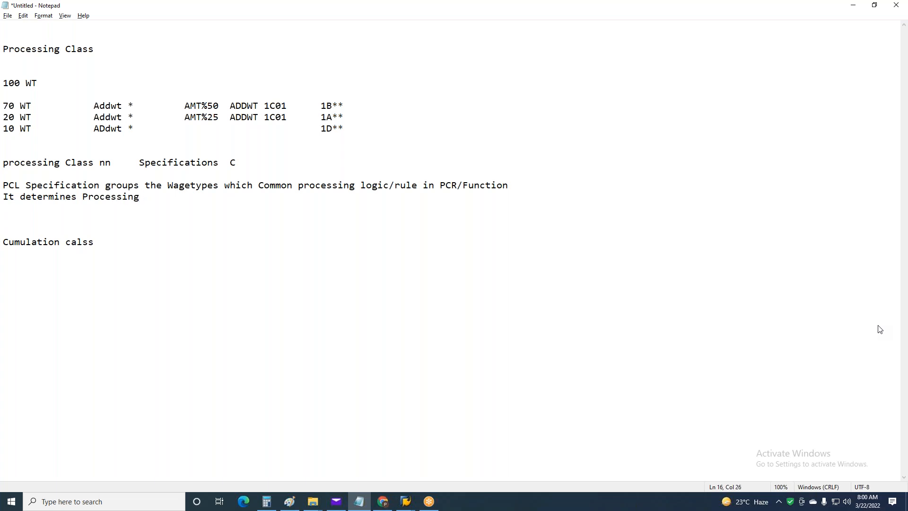
{"action": "type", "text": " logic/"}
{"action": "type", "text": "rule for "}
{"action": "type", "text": "WT"}
{"action": "type", "text": "in PCT"}
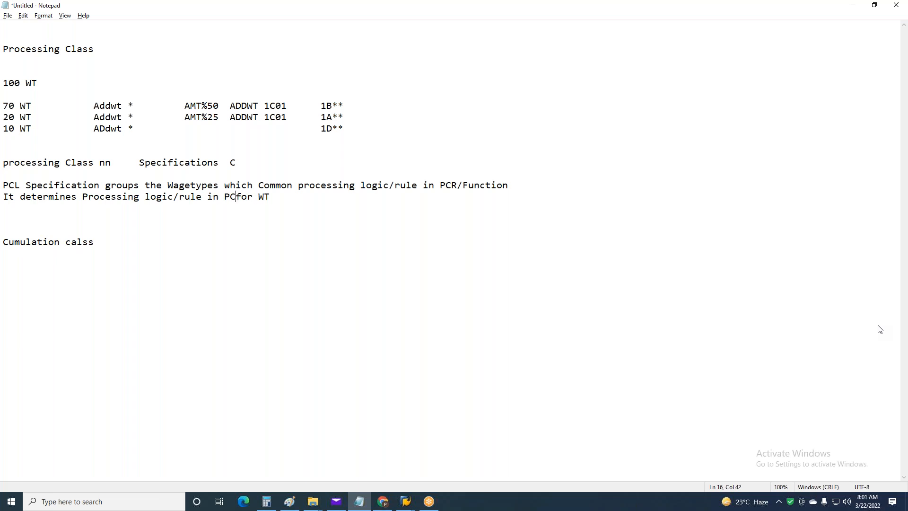
{"action": "key", "text": "BackSpace"}
{"action": "type", "text": "R"}
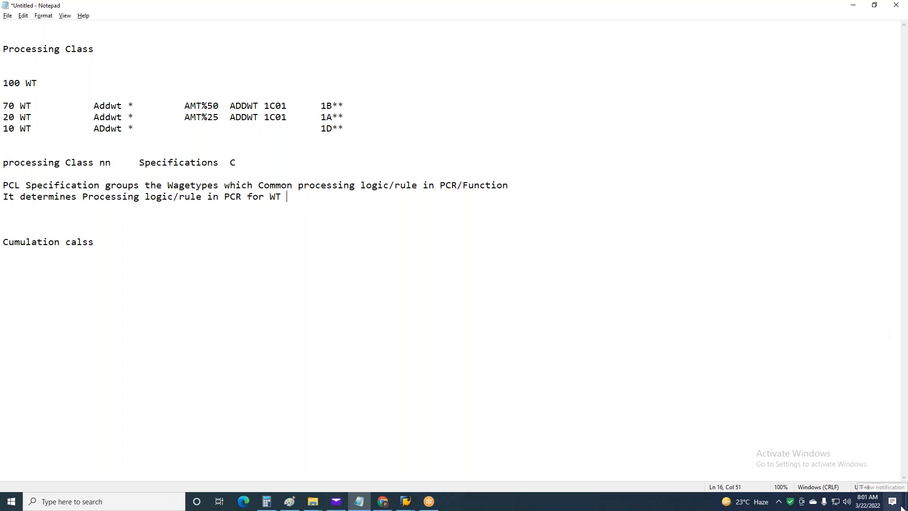
Skip a line and write "OPeration VWTCL to Query Processing class".
{"action": "key", "text": "Return"}
{"action": "key", "text": "Return"}
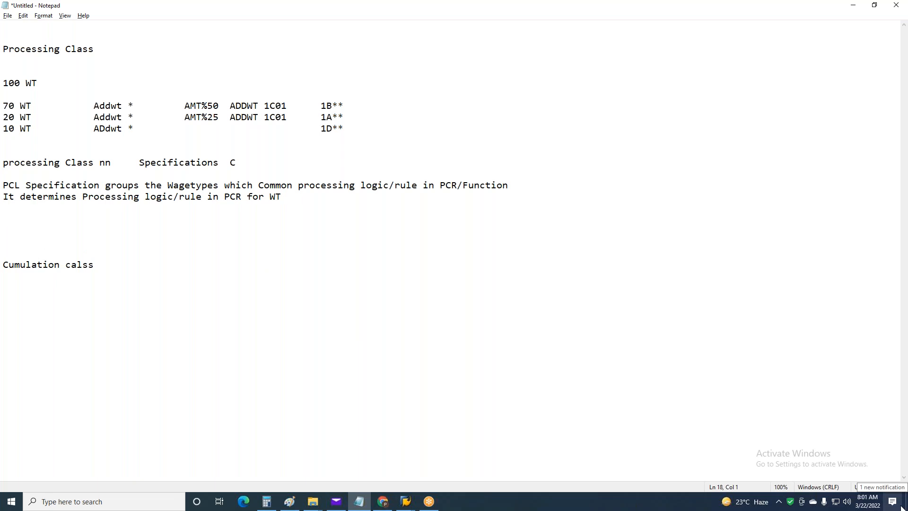
{"action": "type", "text": "OPerat"}
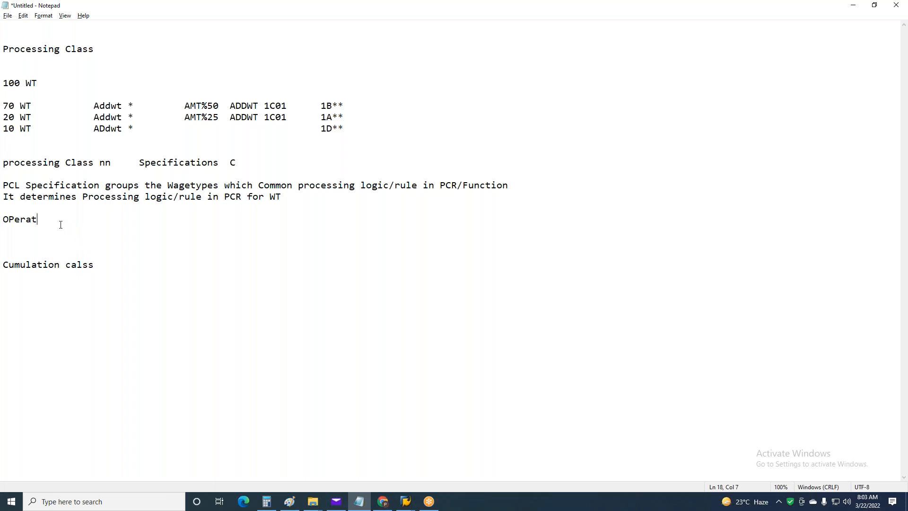
{"action": "type", "text": "ion VWTCL to Query Procve"}
{"action": "key", "text": "BackSpace"}
{"action": "type", "text": "e"}
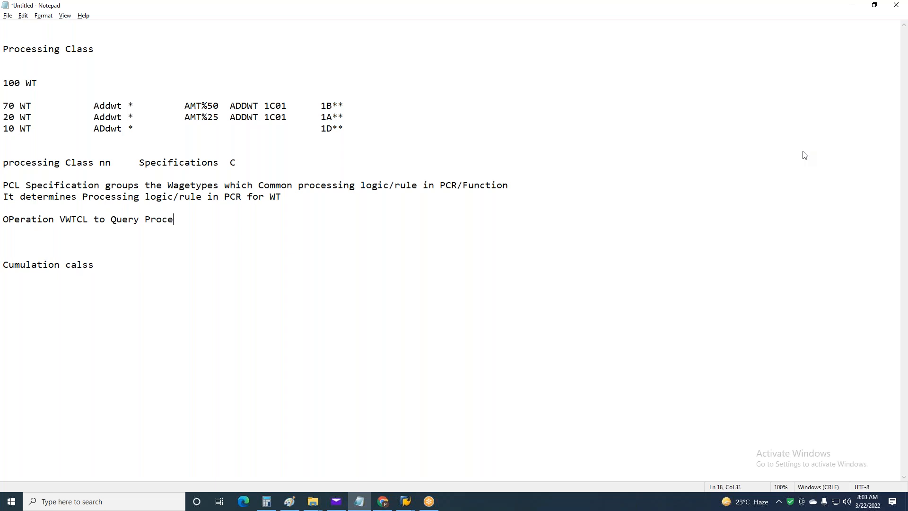
{"action": "type", "text": "ssing class"}
Delete the "Cumulation calss" line from the notes.
{"action": "left_click", "coordinate": [53, 242]}
{"action": "left_click_drag", "start_coordinate": [93, 268], "coordinate": [5, 291]}
{"action": "key", "text": "Delete"}
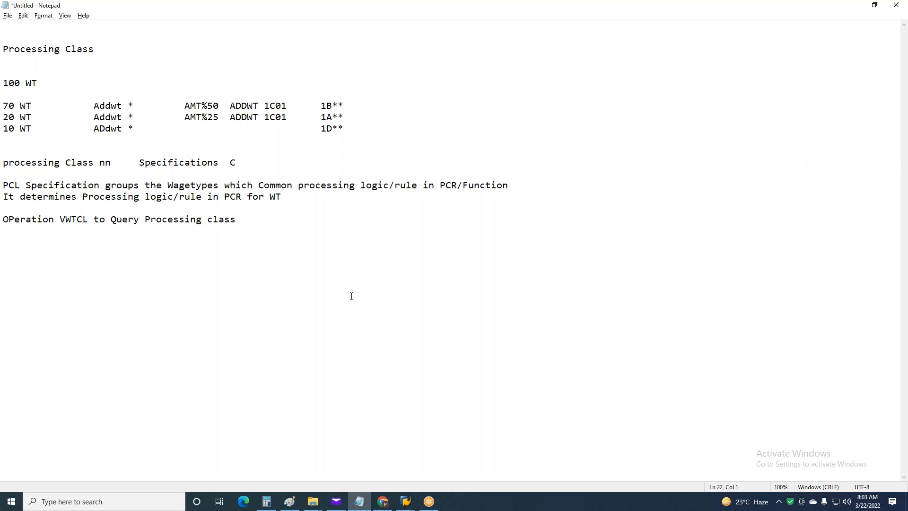
{"action": "left_click", "coordinate": [52, 233]}
Add the entry "1-50" with "Global definitions" after a blank line below the VWTCL line.
{"action": "left_click", "coordinate": [326, 223]}
{"action": "key", "text": "Return"}
{"action": "key", "text": "Return"}
{"action": "type", "text": "1-59\tGlobal definitions"}
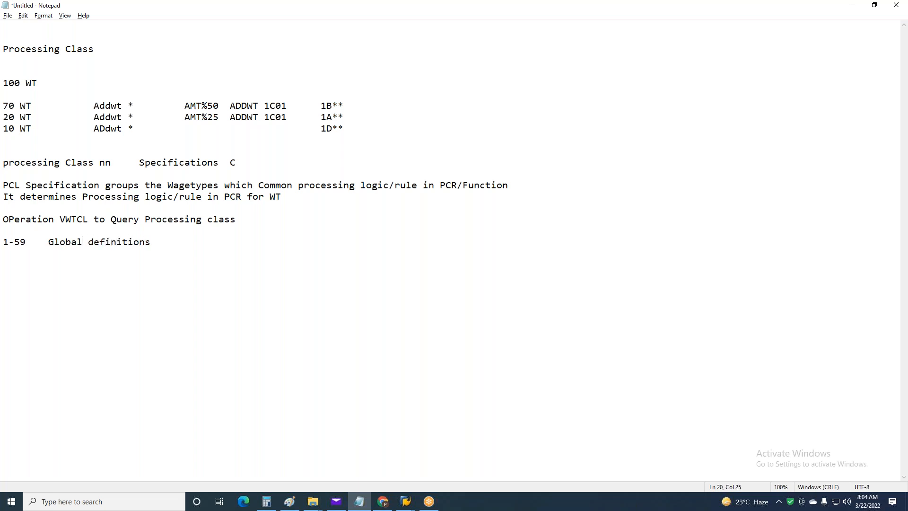
{"action": "left_click_drag", "start_coordinate": [25, 238], "coordinate": [20, 240]}
{"action": "type", "text": "0"}
Add the entry "51-89" with "Country Specific Calculation" below the Global definitions entry.
{"action": "left_click", "coordinate": [180, 240]}
{"action": "key", "text": "Return"}
{"action": "type", "text": "51-89"}
{"action": "key", "text": "Tab"}
{"action": "type", "text": "Country Specif"}
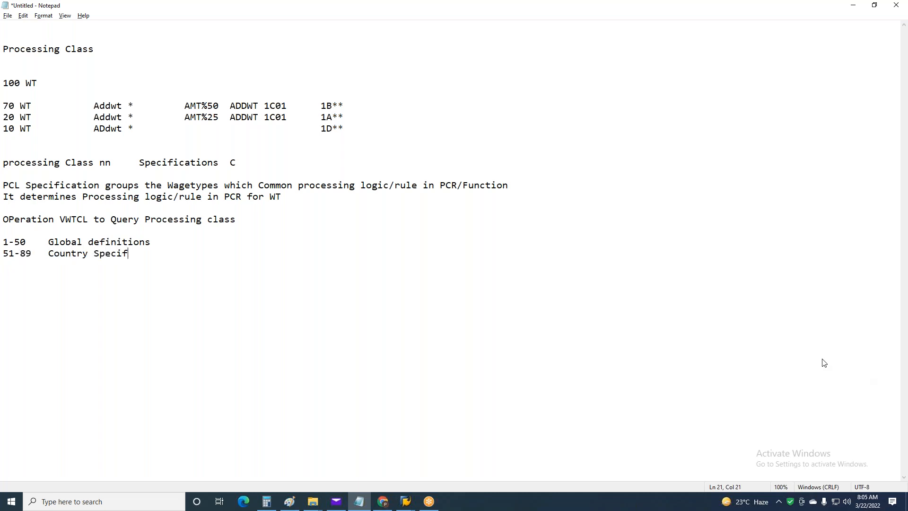
{"action": "type", "text": "ic Calculation"}
{"action": "left_click_drag", "start_coordinate": [48, 254], "coordinate": [220, 254]}
{"action": "left_click", "coordinate": [220, 254]}
Insert the heading "Standard Processing class given by SAP" directly above the 1-50 entry.
{"action": "left_click", "coordinate": [13, 235]}
{"action": "key", "text": "Return"}
{"action": "type", "text": "Standard "}
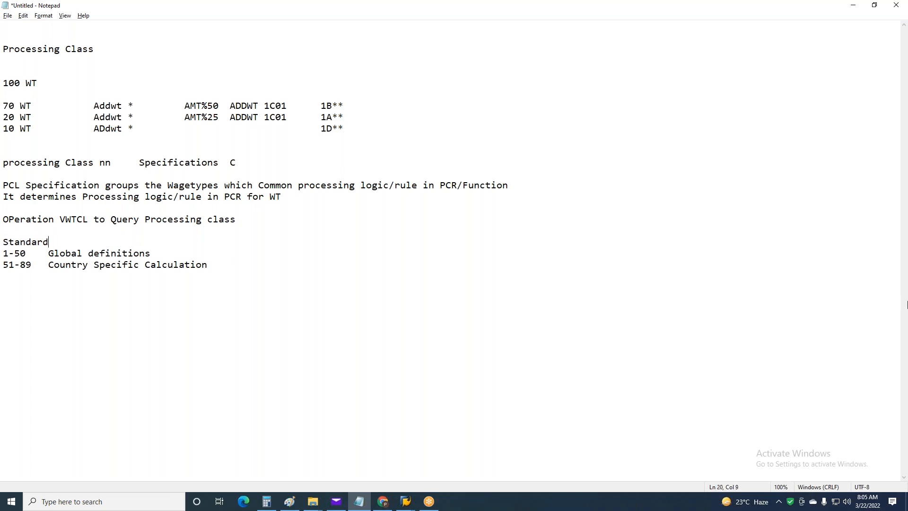
{"action": "type", "text": "Processing class"}
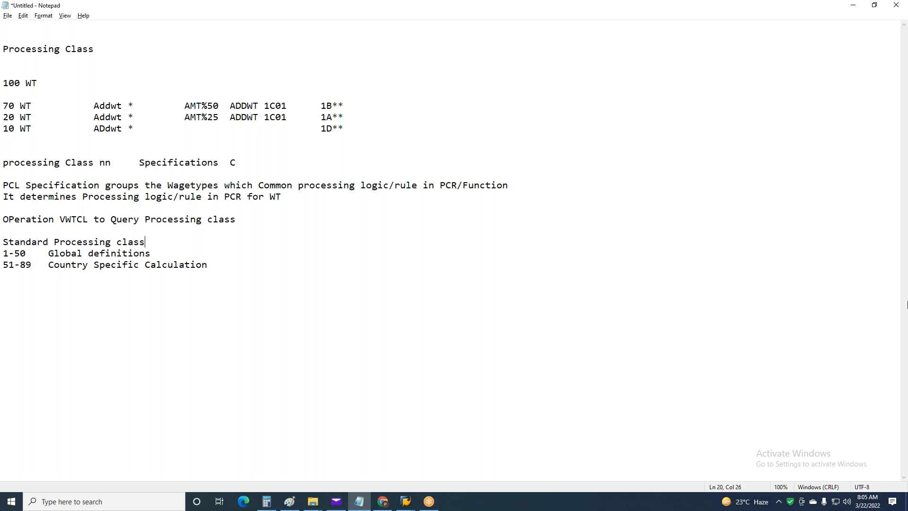
{"action": "type", "text": " given by SAP"}
Below the 51-89 entry, add the heading "Customer Specific Processing class" and the entry "90 -99" with "Client Specific Processing classes".
{"action": "left_click", "coordinate": [224, 268]}
{"action": "key", "text": "Return"}
{"action": "key", "text": "Return"}
{"action": "key", "text": "Return"}
{"action": "type", "text": "Custom"}
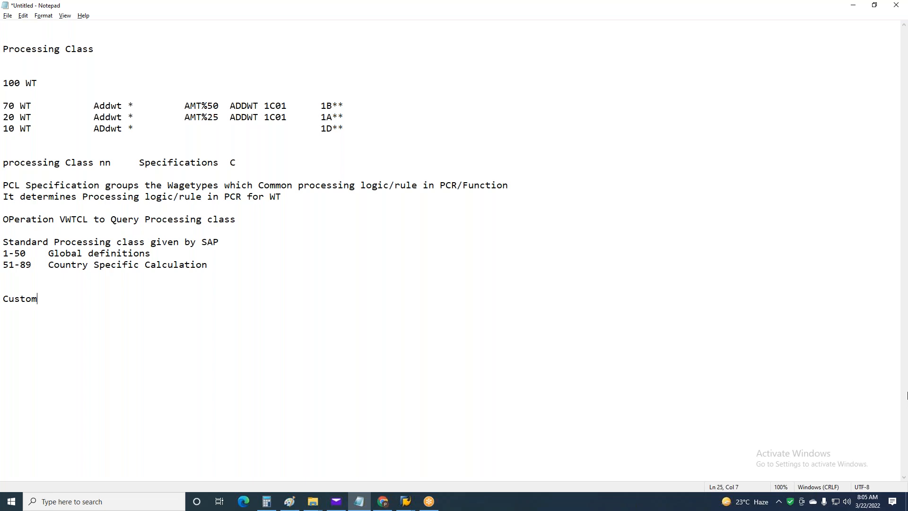
{"action": "type", "text": "er Specific Processing class "}
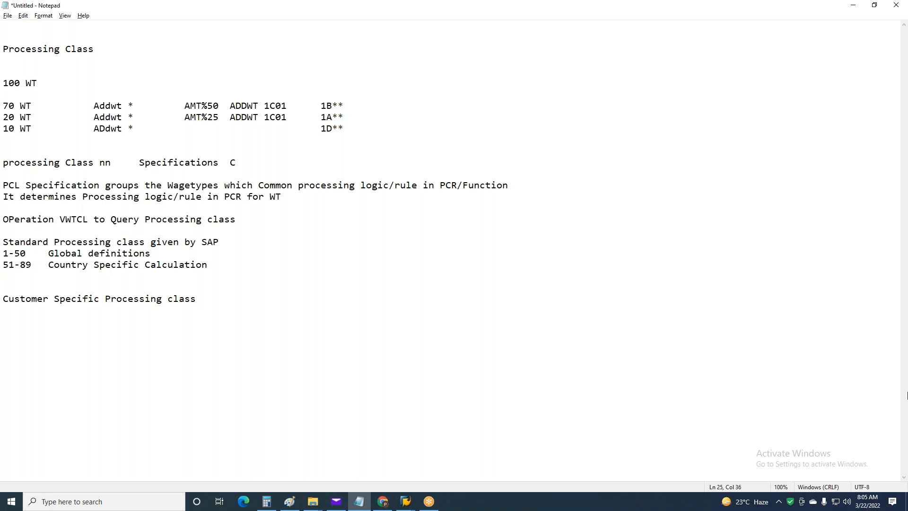
{"action": "type", "text": "90 -99\tClient Specific "}
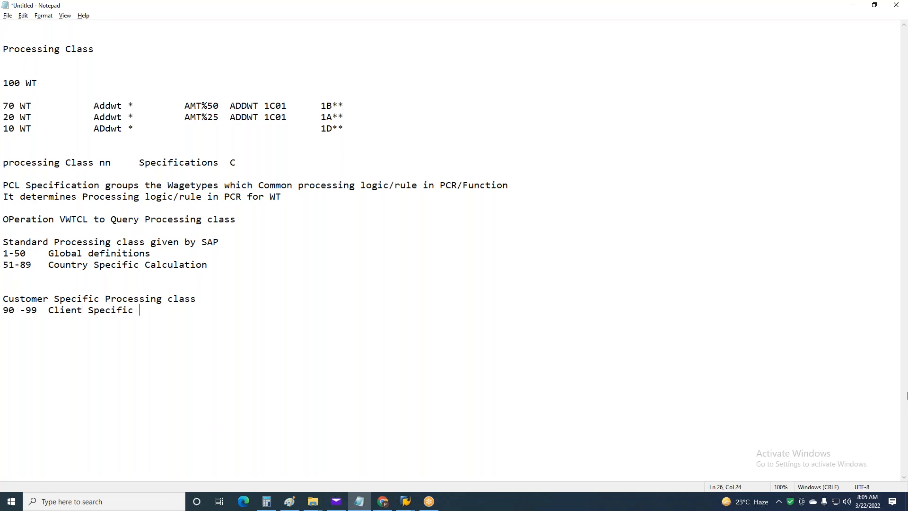
{"action": "type", "text": "Processing classes"}
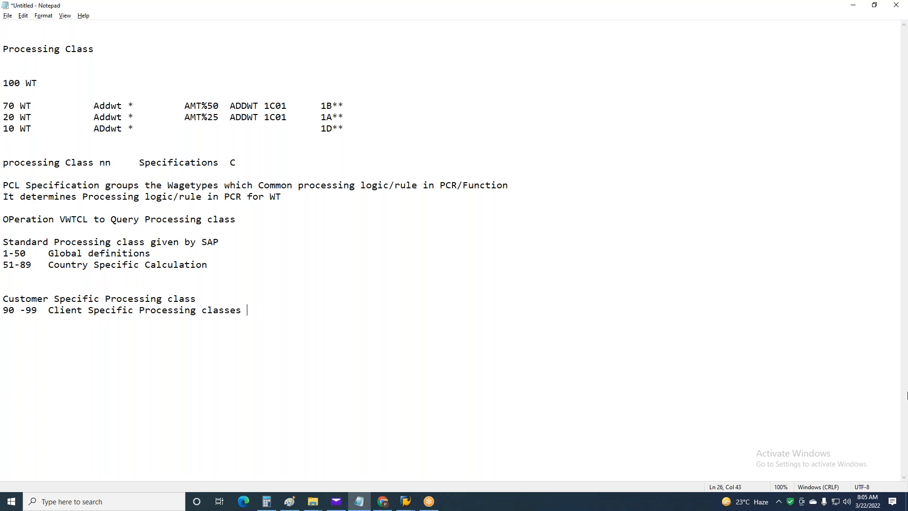
Make room above the Customer Specific heading and write "PCL Class created in" followed by "V_t52D1".
{"action": "left_click", "coordinate": [187, 283]}
{"action": "key", "text": "Return"}
{"action": "key", "text": "Return"}
{"action": "key", "text": "Return"}
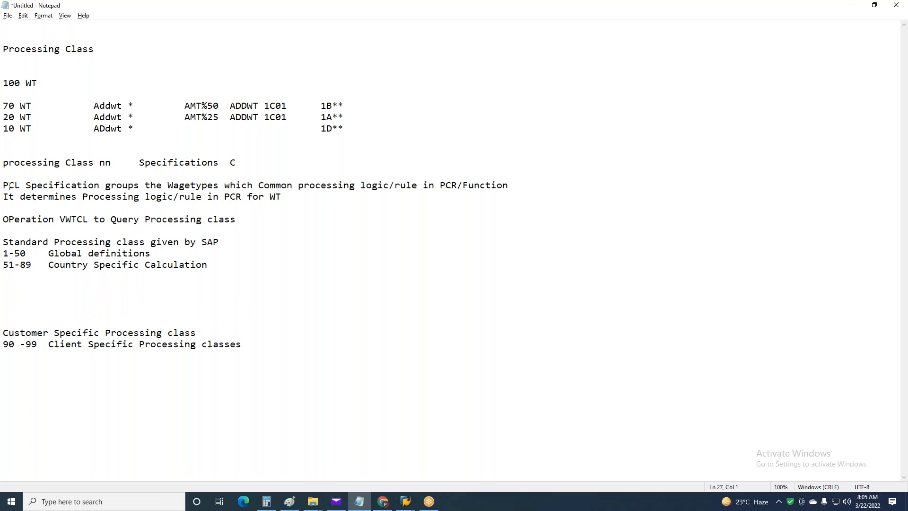
{"action": "left_click", "coordinate": [116, 196]}
{"action": "left_click", "coordinate": [29, 285]}
{"action": "type", "text": "PCL Class created in"}
{"action": "key", "text": "Tab"}
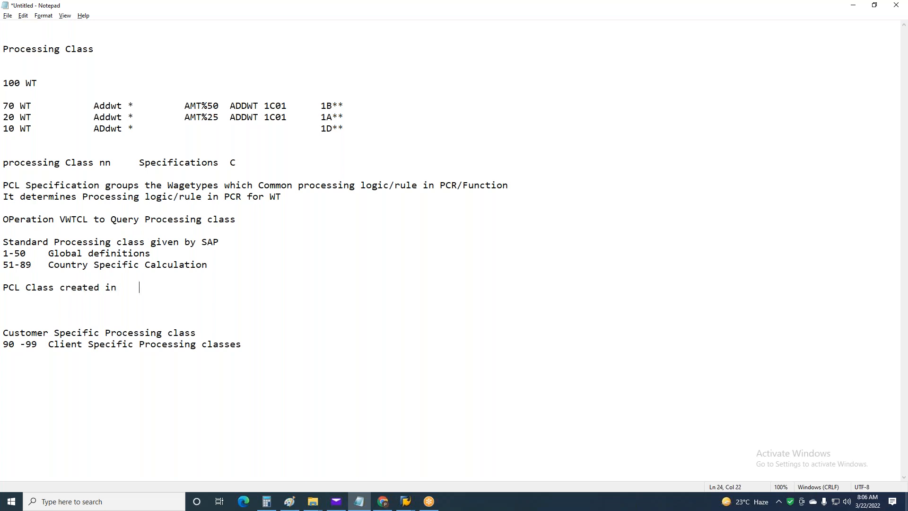
{"action": "type", "text": "V_t52D`"}
{"action": "key", "text": "BackSpace"}
{"action": "type", "text": "1"}
Below the PCL Class line, add the line "PCL Spec created in" followed by "V_t52D2".
{"action": "key", "text": "Return"}
{"action": "type", "text": "PCL Spec c"}
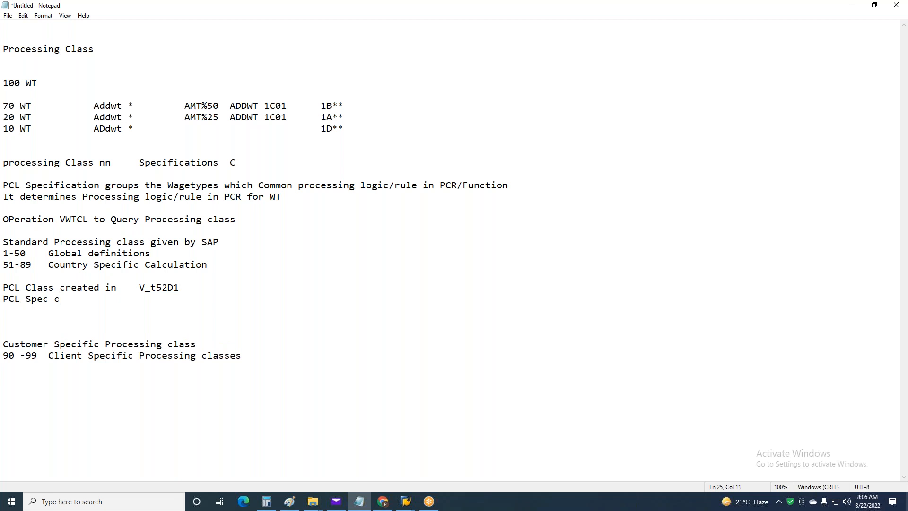
{"action": "type", "text": "reated in"}
{"action": "key", "text": "Tab"}
{"action": "type", "text": "V_t52D2"}
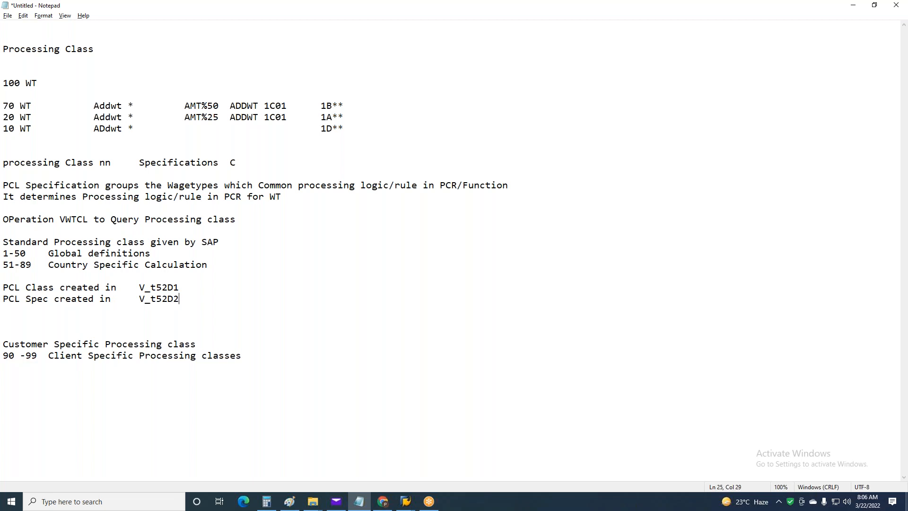
Append "by SAP" to both the V_t52D1 and V_t52D2 lines.
{"action": "left_click", "coordinate": [228, 289]}
{"action": "type", "text": "by SAP"}
{"action": "left_click", "coordinate": [180, 299]}
{"action": "type", "text": "BY"}
{"action": "key", "text": "BackSpace"}
{"action": "key", "text": "BackSpace"}
{"action": "type", "text": "by SAP"}
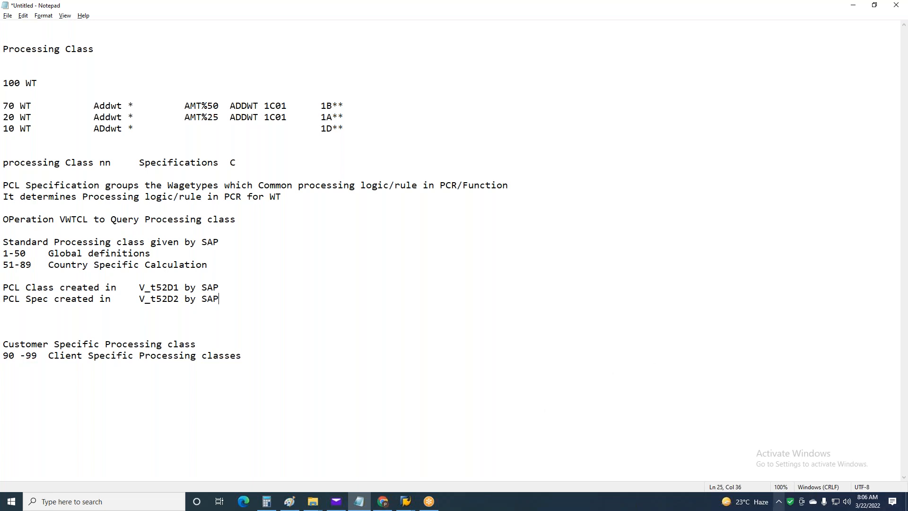
Add a line reading "PCR/Function" below the PCL Spec line.
{"action": "key", "text": "Return"}
{"action": "type", "text": "Rule/Function"}
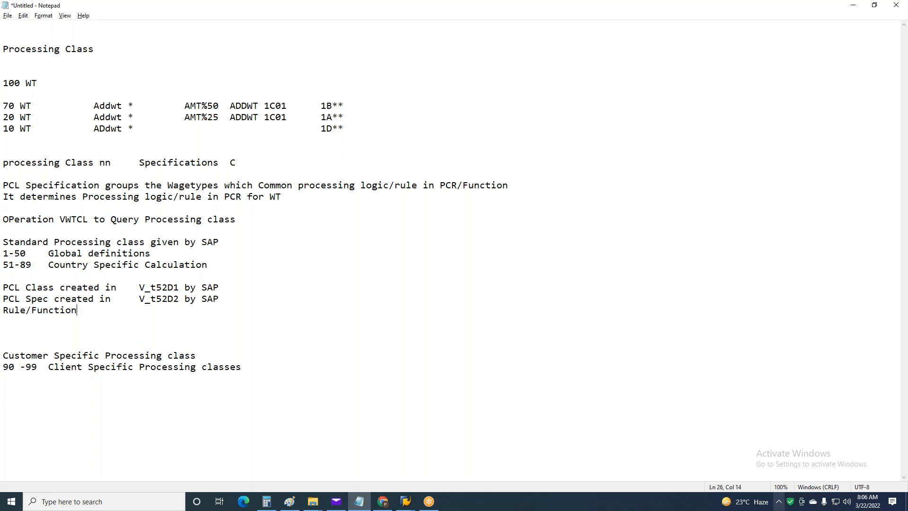
{"action": "key", "text": "Left"}
{"action": "key", "text": "Left"}
{"action": "key", "text": "Left"}
{"action": "key", "text": "BackSpace"}
{"action": "key", "text": "BackSpace"}
{"action": "key", "text": "BackSpace"}
{"action": "key", "text": "BackSpace"}
{"action": "type", "text": "PCR"}
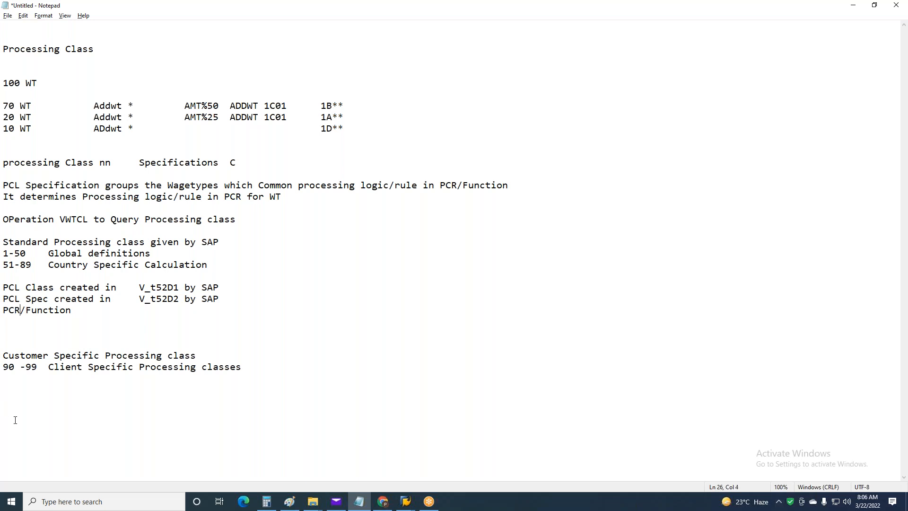
Complete the PCR/Function line with "By SAP" aligned under the entries above, and start a new line.
{"action": "left_click", "coordinate": [25, 318]}
{"action": "left_click_drag", "start_coordinate": [15, 310], "coordinate": [71, 311]}
{"action": "left_click", "coordinate": [26, 312]}
{"action": "left_click", "coordinate": [79, 312]}
{"action": "type", "text": "By SAp"}
{"action": "key", "text": "BackSpace"}
{"action": "type", "text": "P"}
{"action": "key", "text": "Return"}
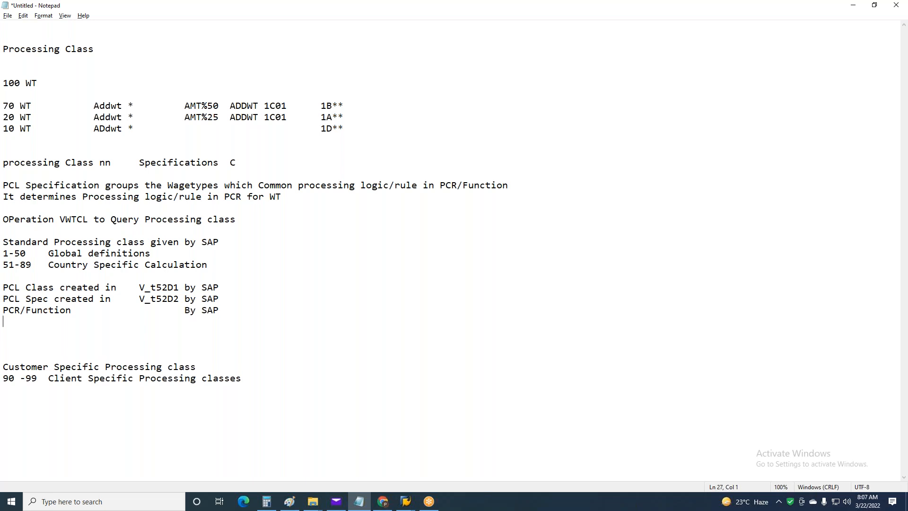
Write "PCL Specifics are maintained in Table V_512W_D" on the line below PCR/Function.
{"action": "type", "text": "Specific"}
{"action": "type", "text": "PCL "}
{"action": "type", "text": "s are maint"}
{"action": "type", "text": "aine"}
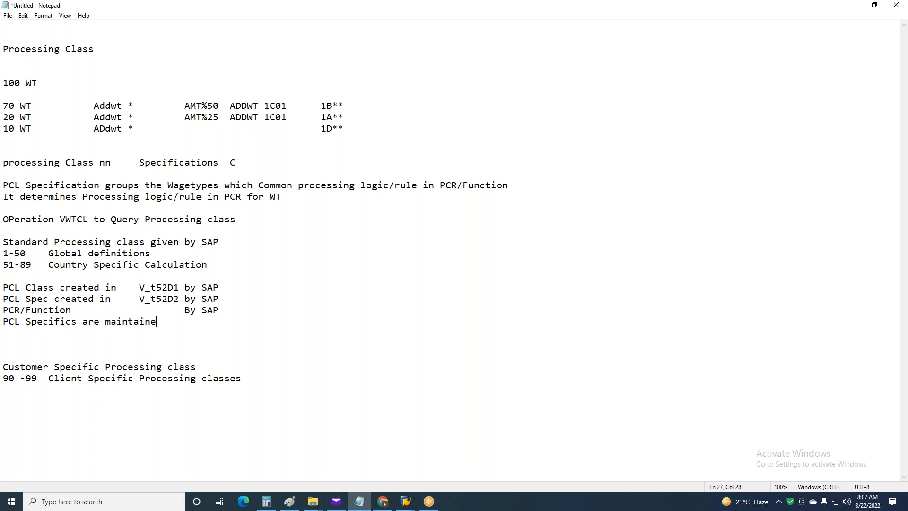
{"action": "type", "text": "d in Table "}
{"action": "type", "text": "V_t52"}
{"action": "key", "text": "BackSpace"}
{"action": "key", "text": "BackSpace"}
{"action": "key", "text": "BackSpace"}
{"action": "type", "text": "512W_D"}
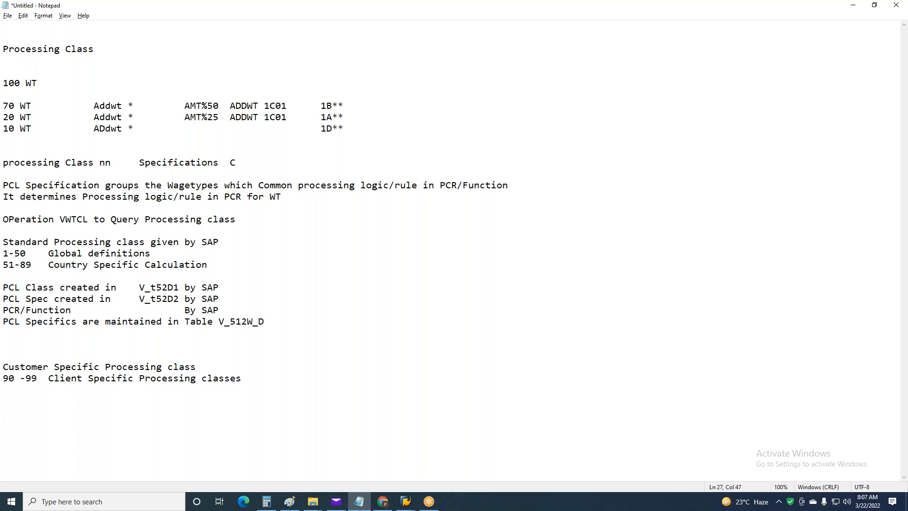
Extend the V_512W_D line with "By SAP or By functional Consultants".
{"action": "type", "text": "  By SAP or "}
{"action": "type", "text": "By "}
{"action": "type", "text": "Con"}
{"action": "key", "text": "BackSpace"}
{"action": "key", "text": "BackSpace"}
{"action": "key", "text": "BackSpace"}
{"action": "type", "text": "funct"}
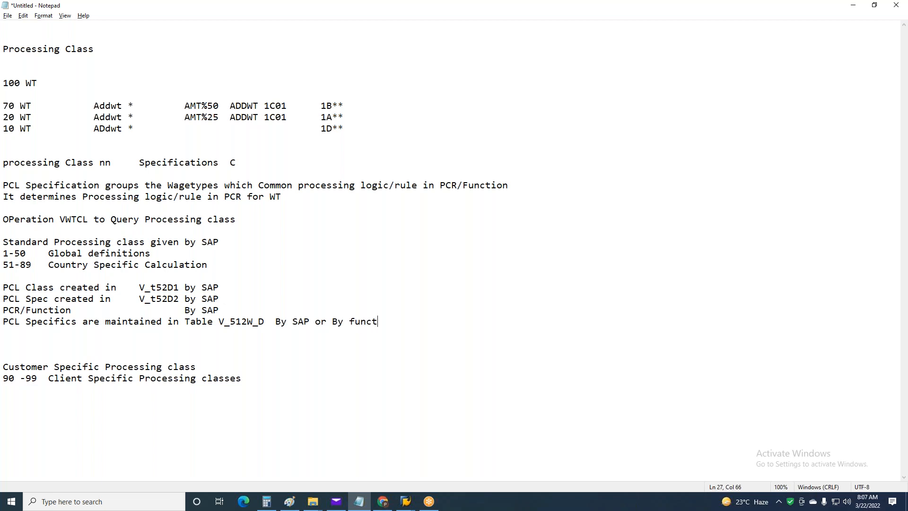
{"action": "type", "text": "ional Consultants"}
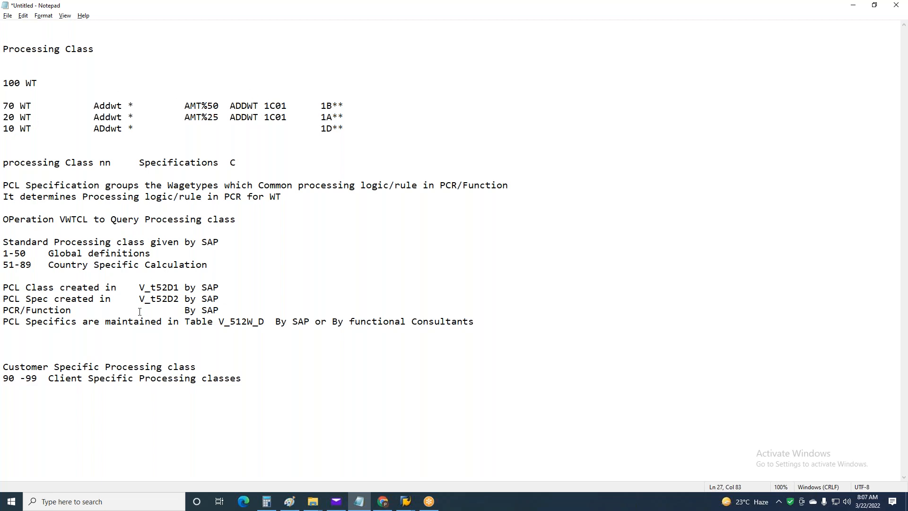
{"action": "left_click_drag", "start_coordinate": [474, 322], "coordinate": [334, 326]}
{"action": "left_click", "coordinate": [238, 327]}
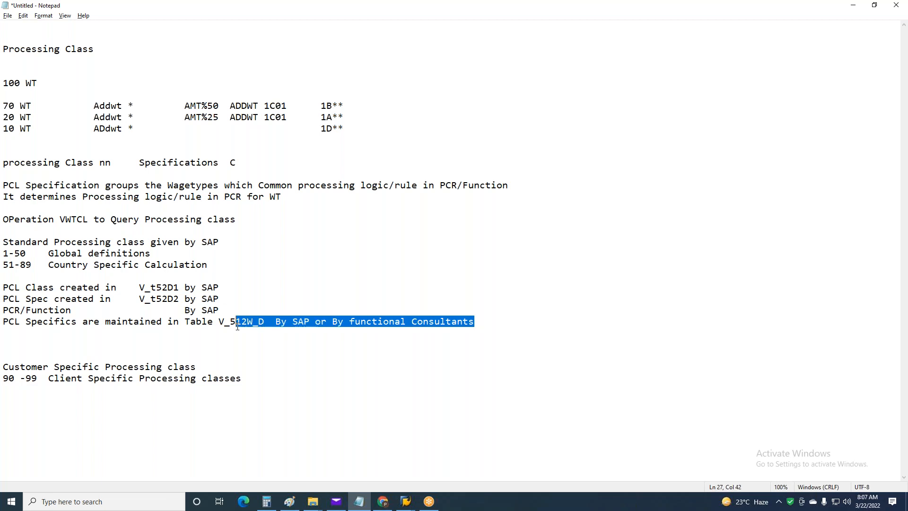
{"action": "left_click_drag", "start_coordinate": [180, 331], "coordinate": [219, 322]}
{"action": "left_click", "coordinate": [8, 415]}
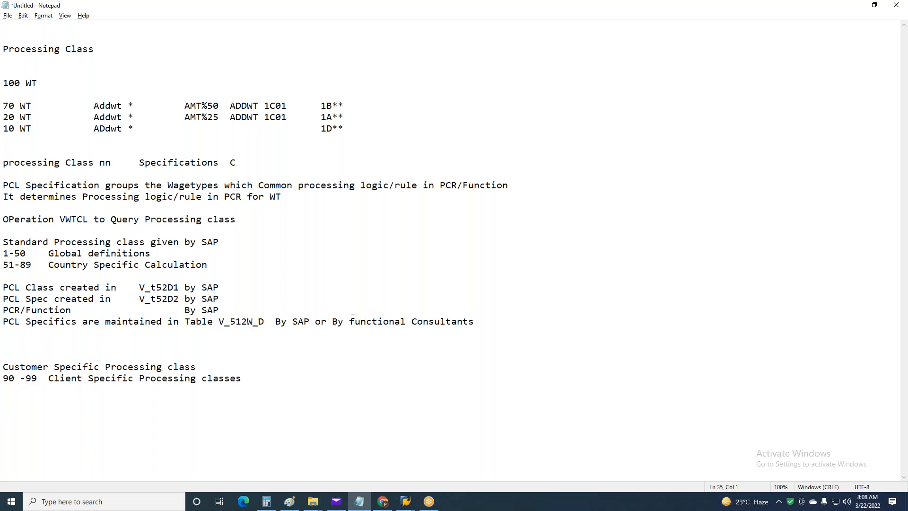
Copy the four lines from "PCL Class created in" to "PCL Specifics" and paste them below the 90 -99 entry.
{"action": "mouse_move", "coordinate": [480, 322]}
{"action": "left_mouse_down"}
{"action": "mouse_move", "coordinate": [190, 310]}
{"action": "mouse_move", "coordinate": [4, 289]}
{"action": "left_mouse_up"}
{"action": "key", "text": "ctrl+c"}
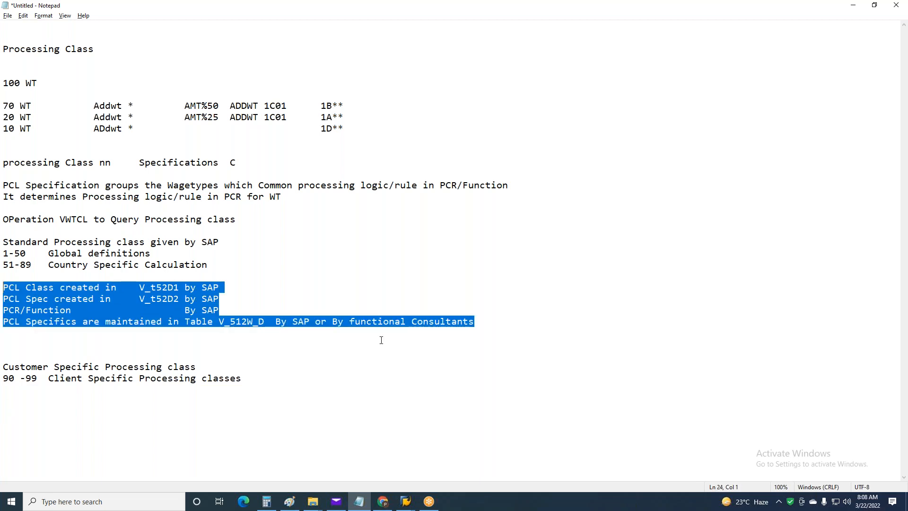
{"action": "left_click", "coordinate": [30, 400]}
{"action": "key", "text": "ctrl+v"}
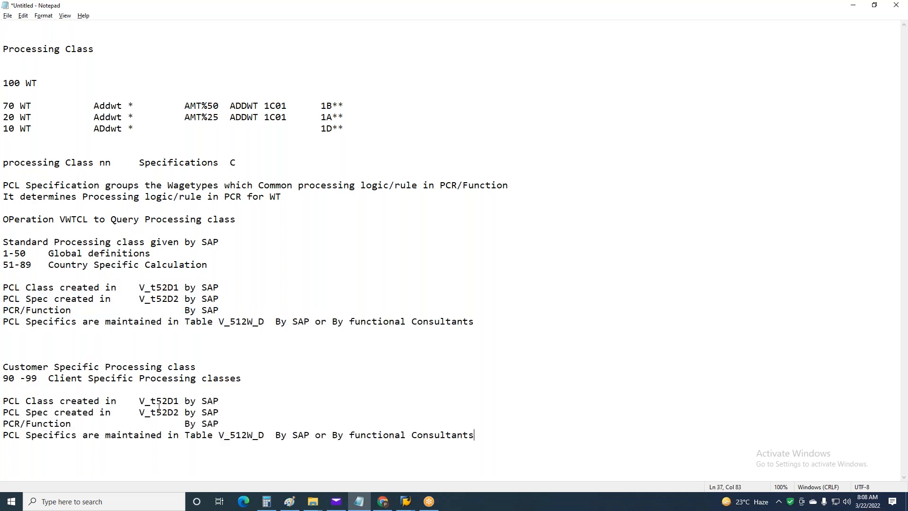
In the pasted PCL Class, PCL Spec and PCR/Function lines, replace "SAP" with the copied text "functional Consultants".
{"action": "double_click", "coordinate": [206, 403]}
{"action": "left_click", "coordinate": [409, 323]}
{"action": "left_click_drag", "start_coordinate": [349, 321], "coordinate": [522, 327]}
{"action": "key", "text": "ctrl+c"}
{"action": "left_click_drag", "start_coordinate": [203, 400], "coordinate": [268, 413]}
{"action": "left_click", "coordinate": [232, 404]}
{"action": "key", "text": "ctrl+v"}
{"action": "key", "text": "ctrl+v"}
{"action": "key", "text": "ctrl+v"}
{"action": "key", "text": "ctrl+z"}
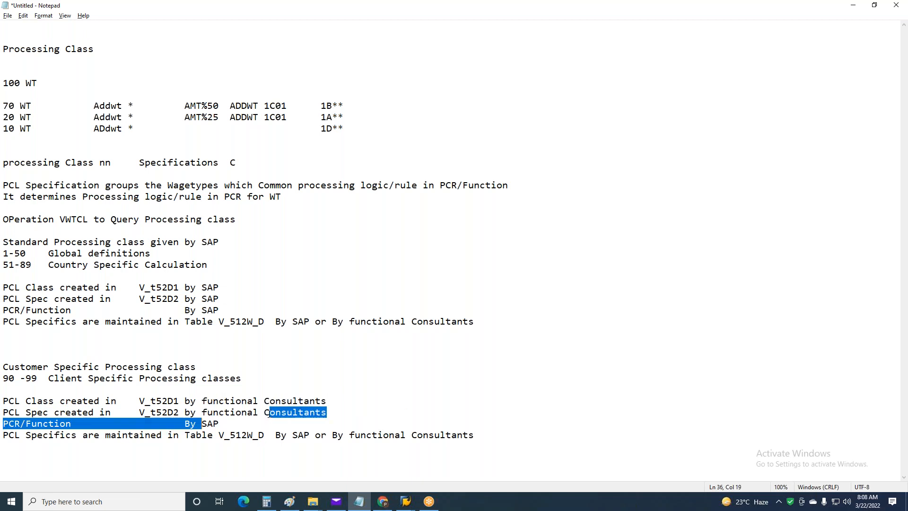
{"action": "left_click", "coordinate": [203, 423]}
{"action": "left_click_drag", "start_coordinate": [202, 424], "coordinate": [224, 424]}
{"action": "key", "text": "ctrl+v"}
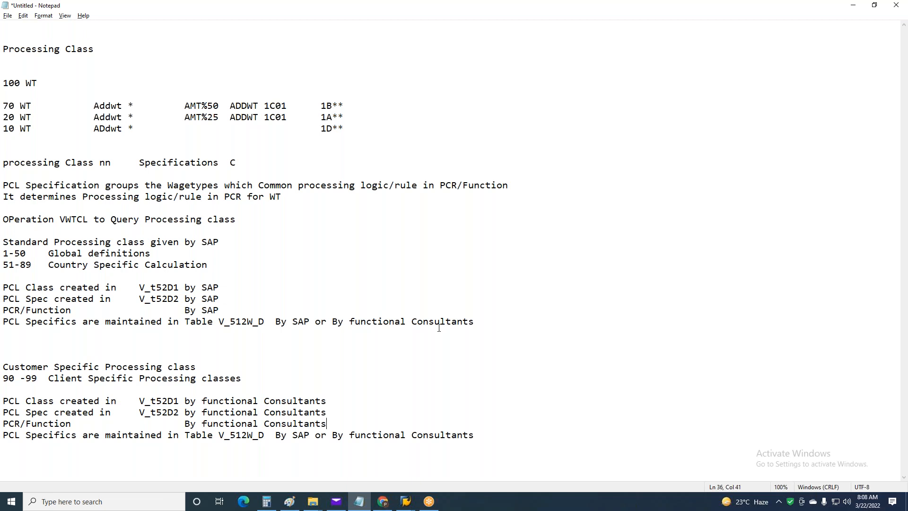
Review the rules for the 70, 20 and 10 WT rows, highlighting their ADDWT and AMT operations.
{"action": "left_click_drag", "start_coordinate": [350, 134], "coordinate": [4, 107]}
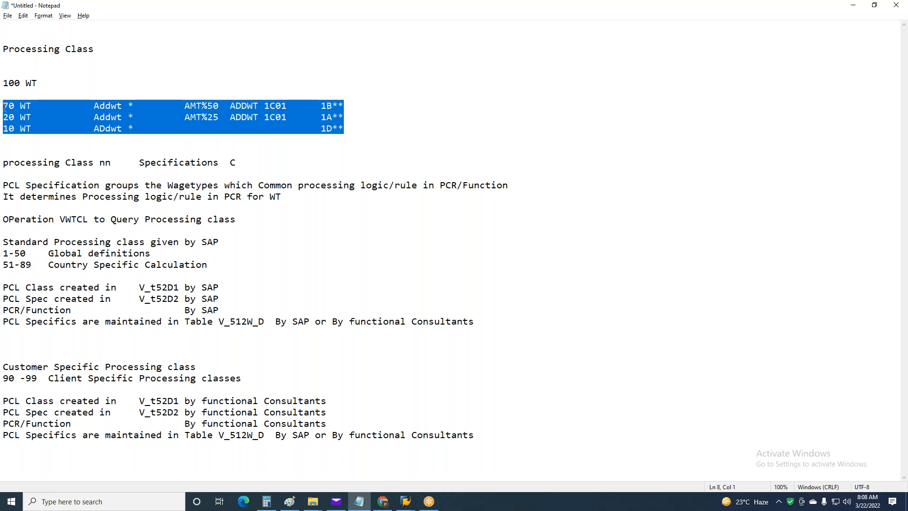
{"action": "left_click", "coordinate": [362, 128]}
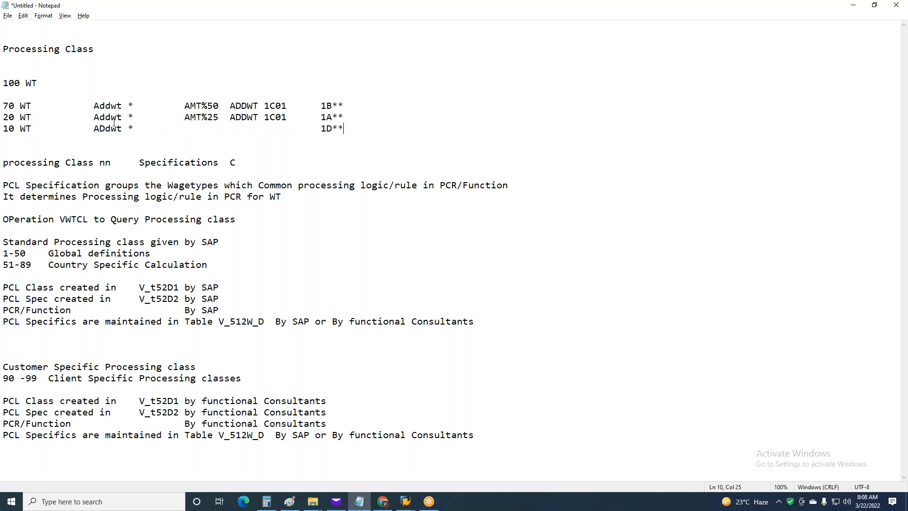
{"action": "left_click", "coordinate": [27, 106]}
{"action": "left_click_drag", "start_coordinate": [94, 106], "coordinate": [321, 106]}
{"action": "left_click_drag", "start_coordinate": [93, 118], "coordinate": [260, 122]}
{"action": "left_click", "coordinate": [36, 136]}
{"action": "left_click_drag", "start_coordinate": [94, 106], "coordinate": [320, 106]}
{"action": "left_click_drag", "start_coordinate": [97, 122], "coordinate": [292, 120]}
{"action": "left_click_drag", "start_coordinate": [99, 129], "coordinate": [139, 129]}
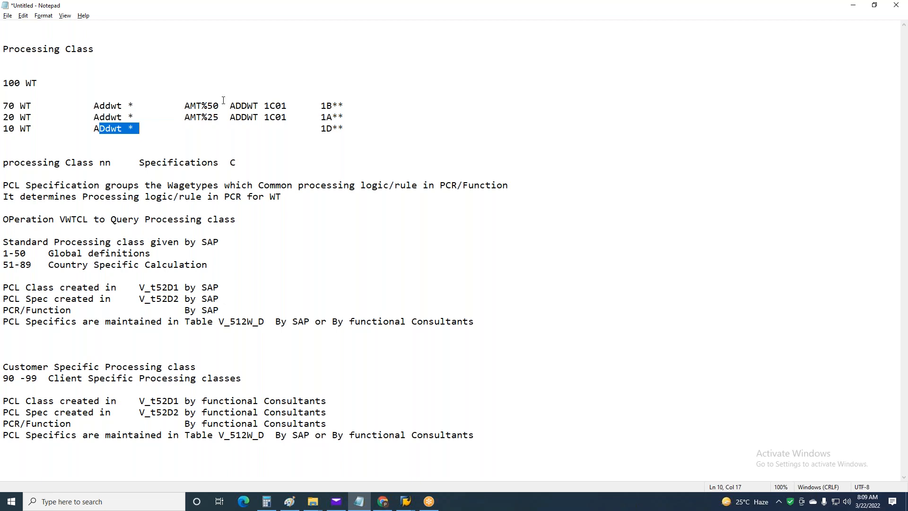
Add the specifications A, B and C at the ends of the 70 WT, 20 WT and 10 WT rows.
{"action": "left_click_drag", "start_coordinate": [29, 108], "coordinate": [4, 107]}
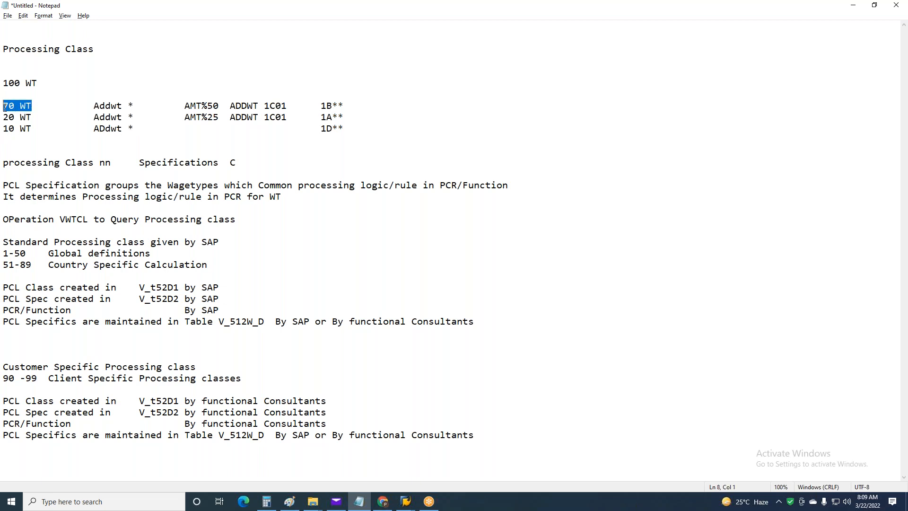
{"action": "left_click", "coordinate": [81, 108]}
{"action": "left_click", "coordinate": [69, 107]}
{"action": "left_click", "coordinate": [367, 105]}
{"action": "type", "text": "A"}
{"action": "left_click_drag", "start_coordinate": [33, 118], "coordinate": [12, 124]}
{"action": "left_click", "coordinate": [140, 117]}
{"action": "key", "text": "End"}
{"action": "type", "text": "B"}
{"action": "left_click_drag", "start_coordinate": [32, 129], "coordinate": [3, 128]}
{"action": "left_click", "coordinate": [172, 128]}
{"action": "left_click", "coordinate": [381, 131]}
{"action": "type", "text": "C"}
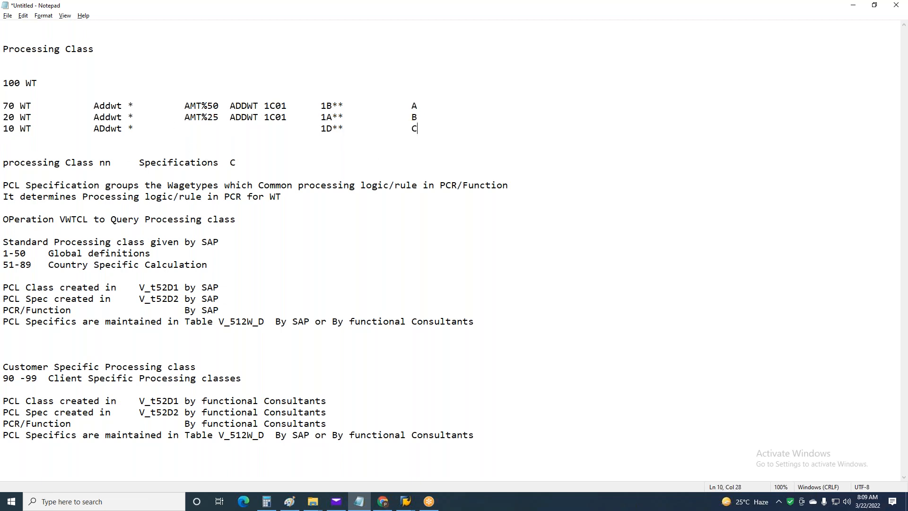
Add "90-99" as a heading above the A, B, C column and highlight the Customer Specific Processing class section.
{"action": "left_click", "coordinate": [399, 91]}
{"action": "key", "text": "Tab"}
{"action": "type", "text": "90-99"}
{"action": "left_click_drag", "start_coordinate": [436, 130], "coordinate": [407, 101]}
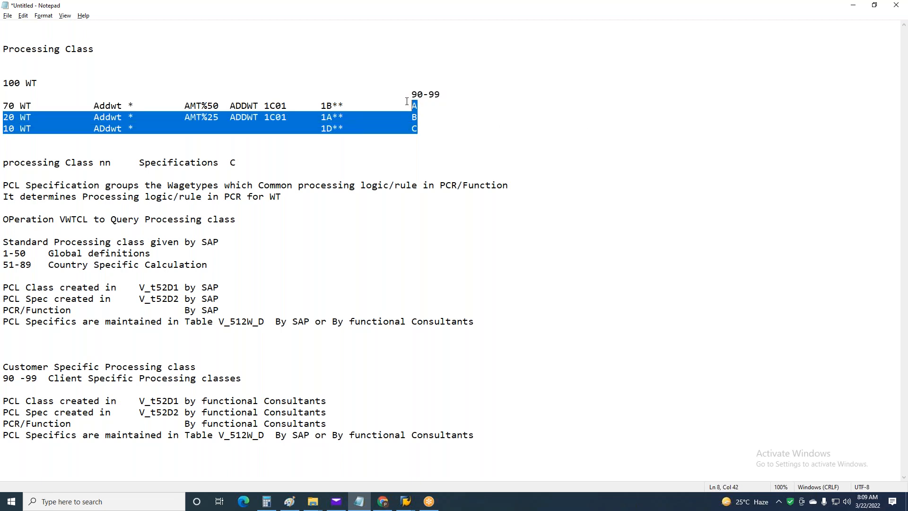
{"action": "left_click", "coordinate": [417, 160]}
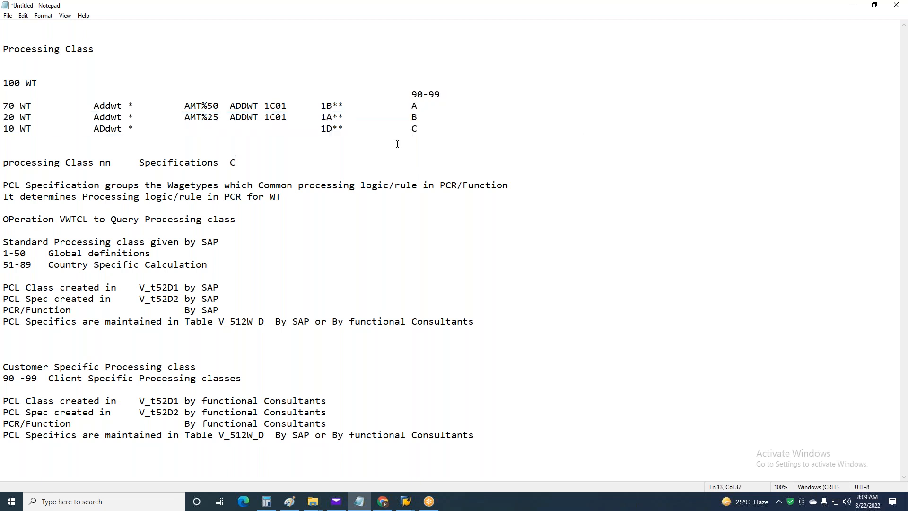
{"action": "left_click_drag", "start_coordinate": [474, 435], "coordinate": [4, 362]}
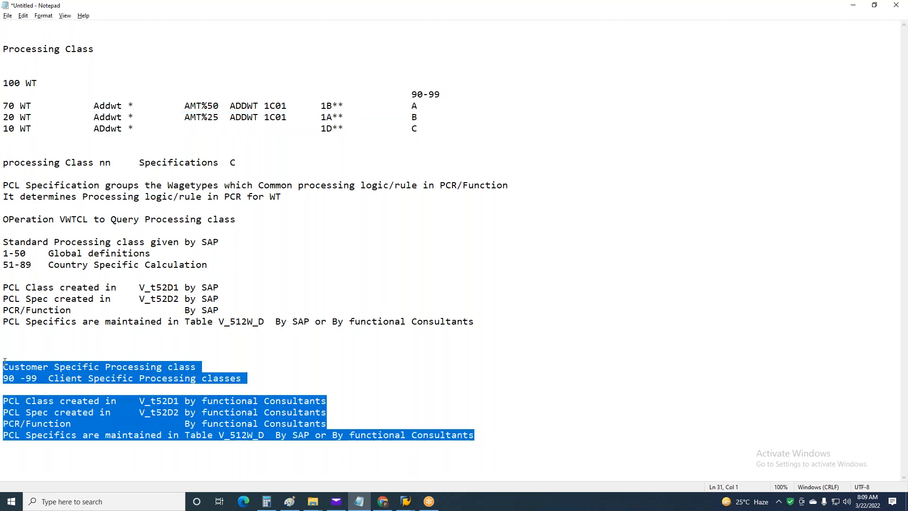
Switch to the SAP payroll session, return to Easy Access and start transaction sm30.
{"action": "left_click", "coordinate": [406, 502]}
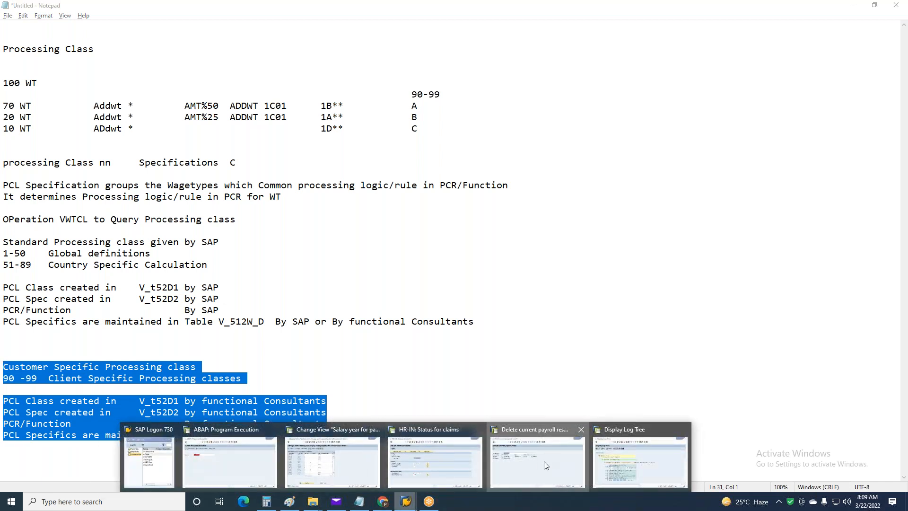
{"action": "left_click", "coordinate": [546, 466]}
{"action": "key", "text": "F3"}
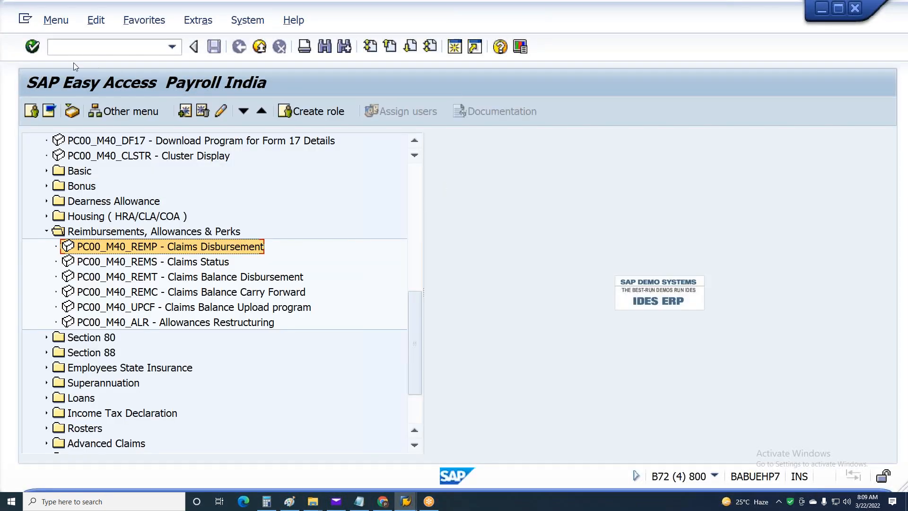
{"action": "left_click", "coordinate": [69, 49]}
{"action": "type", "text": "sm30"}
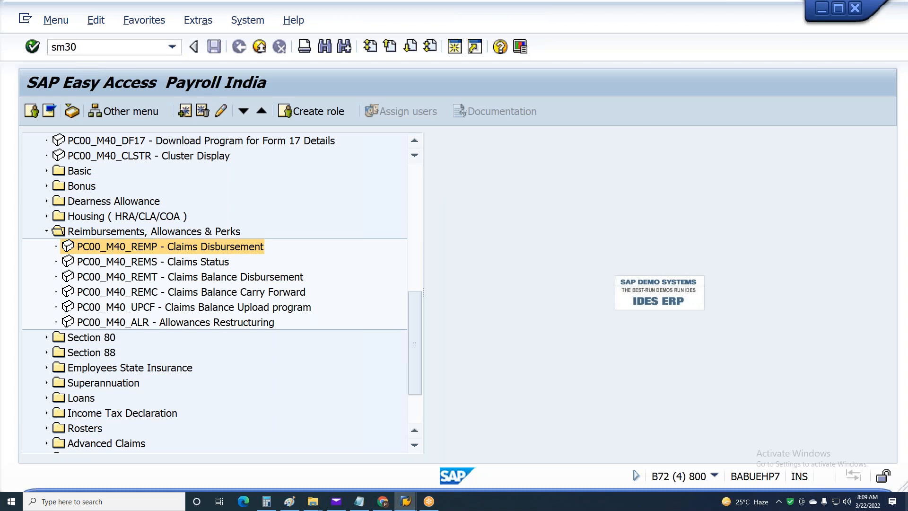
{"action": "key", "text": "Return"}
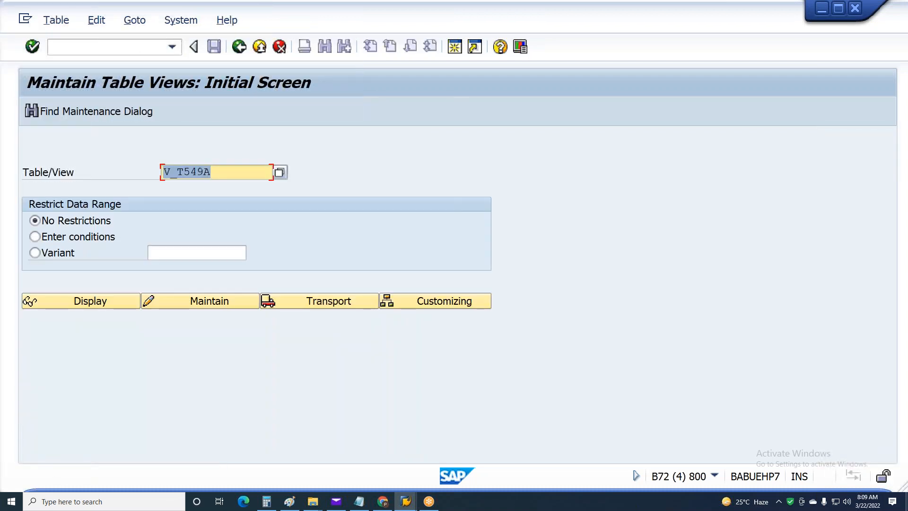
Open view V_T52D1 for maintenance, look through the processing classes to the end of the list, and leave the view.
{"action": "key", "text": "End"}
{"action": "key", "text": "BackSpace"}
{"action": "key", "text": "BackSpace"}
{"action": "key", "text": "BackSpace"}
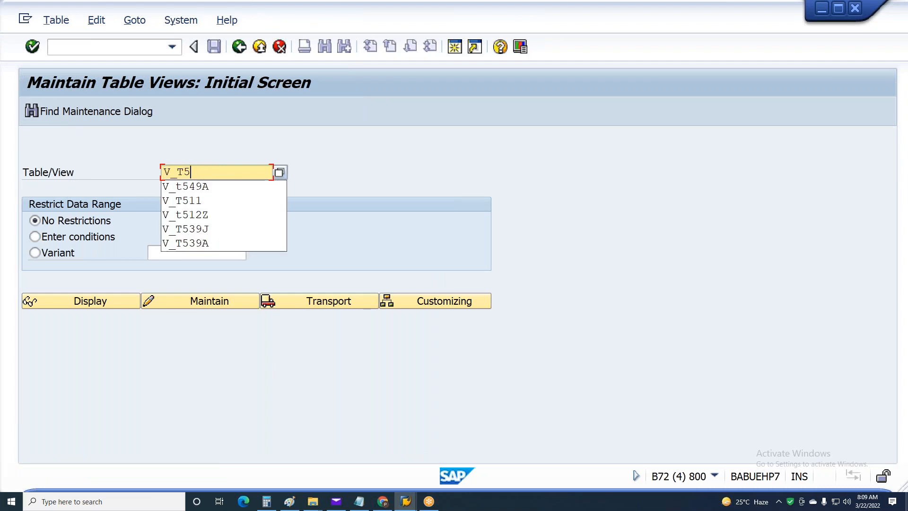
{"action": "type", "text": "2D1"}
{"action": "key", "text": "Return"}
{"action": "left_click", "coordinate": [178, 303]}
{"action": "left_click", "coordinate": [193, 279]}
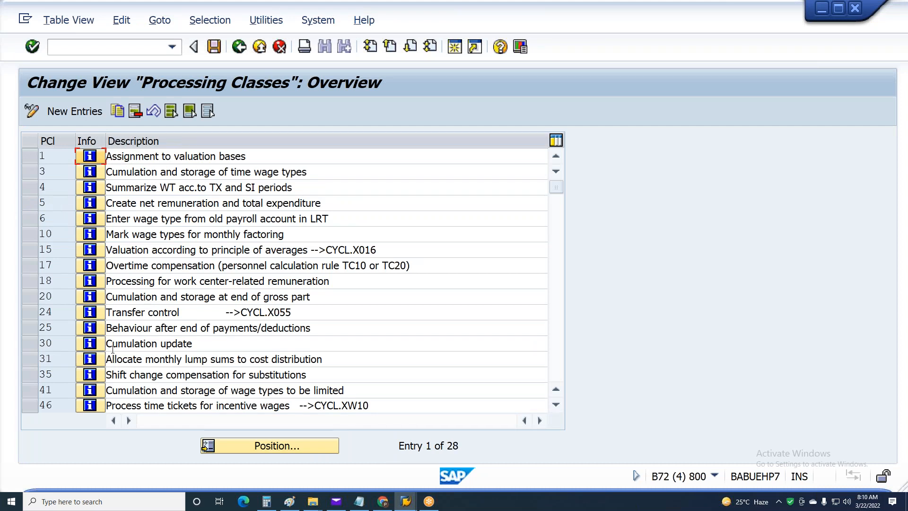
{"action": "scroll", "coordinate": [112, 350], "scroll_direction": "down", "scroll_amount": 5}
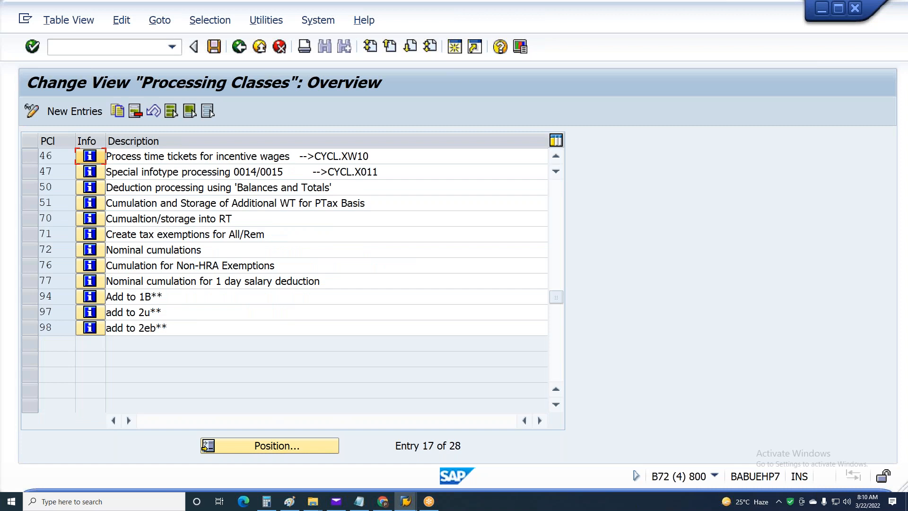
{"action": "key", "text": "F3"}
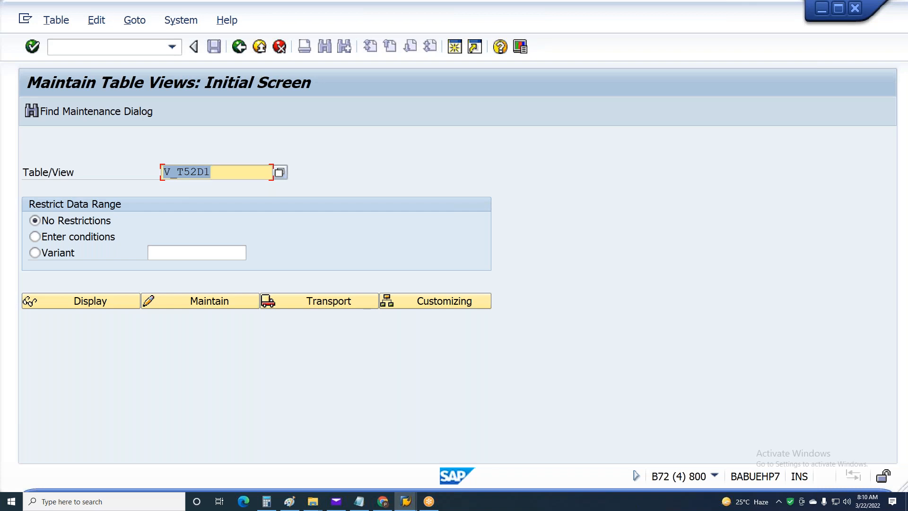
Reopen V_T52D1 for maintenance through the work area dialog and examine processing classes 91 to 99.
{"action": "left_click", "coordinate": [174, 299]}
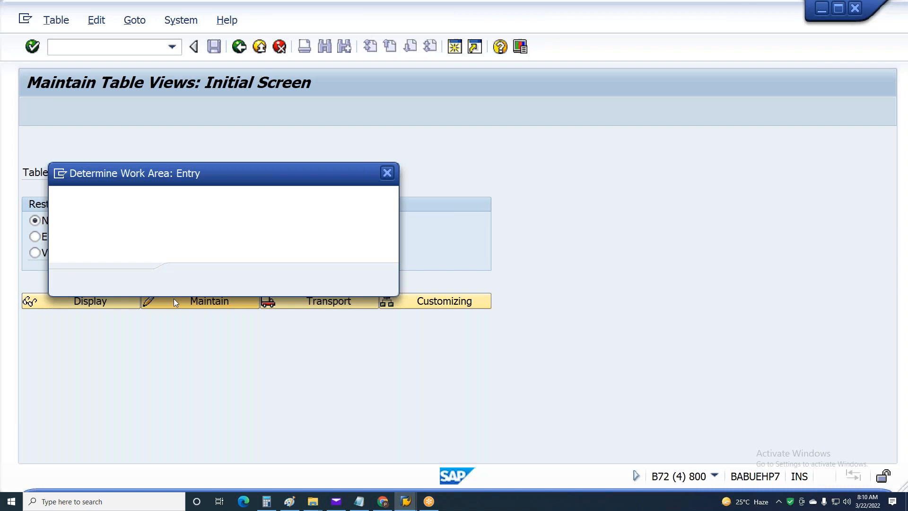
{"action": "key", "text": "Return"}
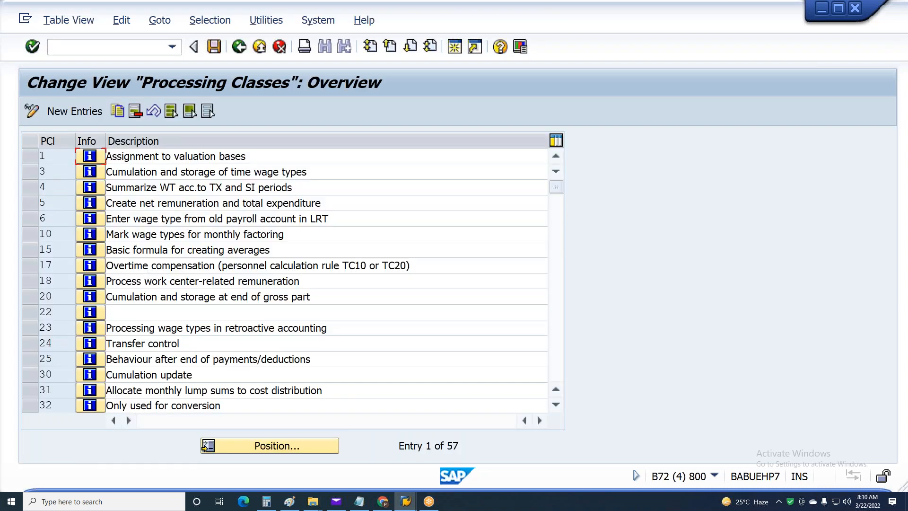
{"action": "key", "text": "Page_Down"}
{"action": "key", "text": "Page_Down"}
{"action": "key", "text": "Page_Down"}
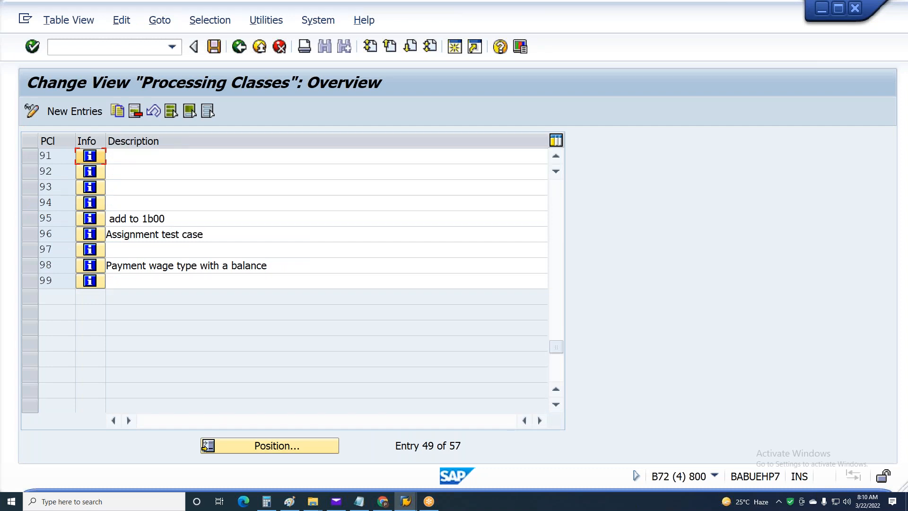
Mark the rows of processing classes 90 to 99, save, unmark class 93, and return to the table maintenance initial screen.
{"action": "scroll", "coordinate": [142, 305], "scroll_direction": "up", "scroll_amount": 1}
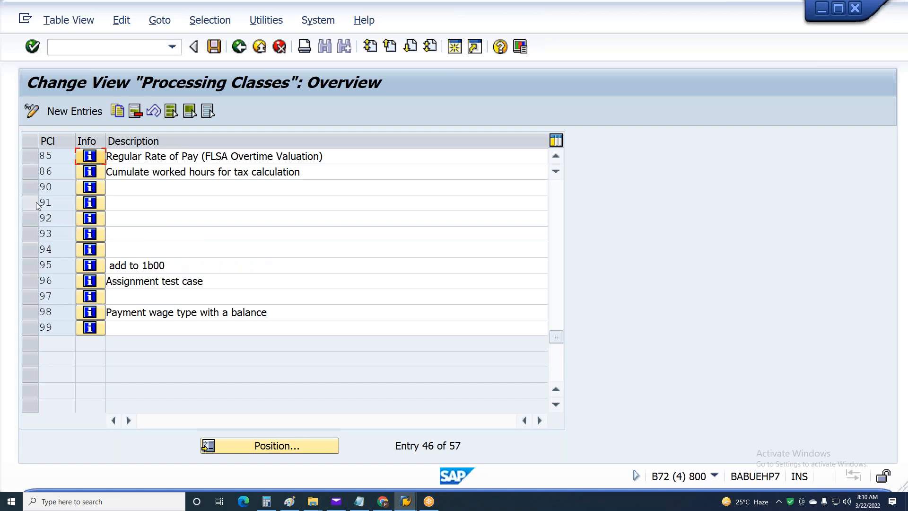
{"action": "left_click_drag", "start_coordinate": [29, 188], "coordinate": [82, 312]}
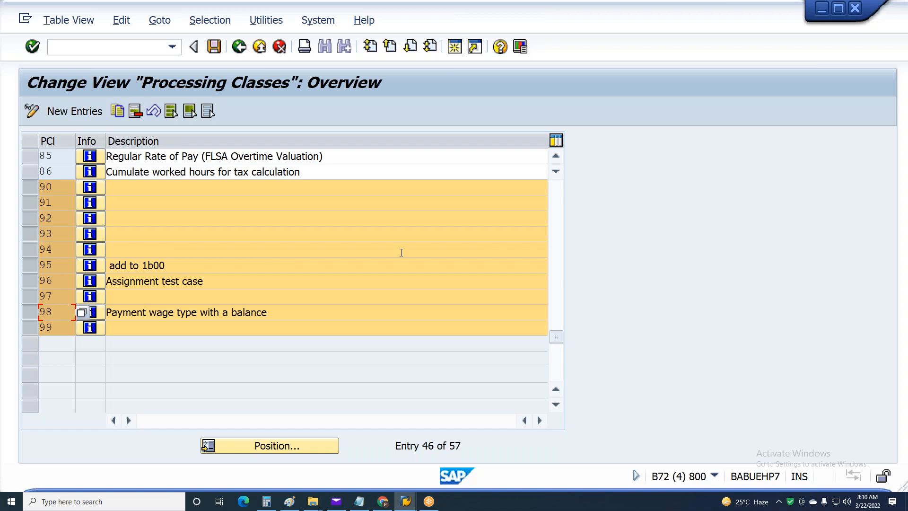
{"action": "key", "text": "ctrl+s"}
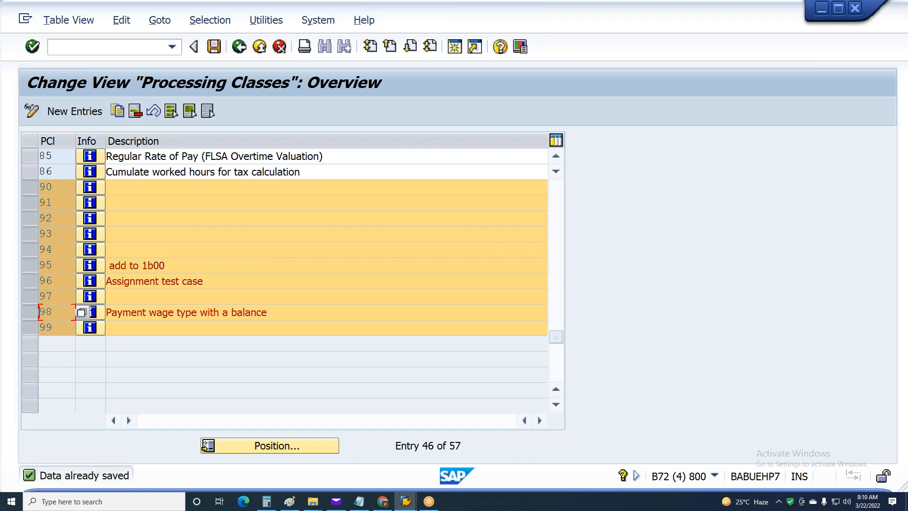
{"action": "left_click", "coordinate": [31, 237]}
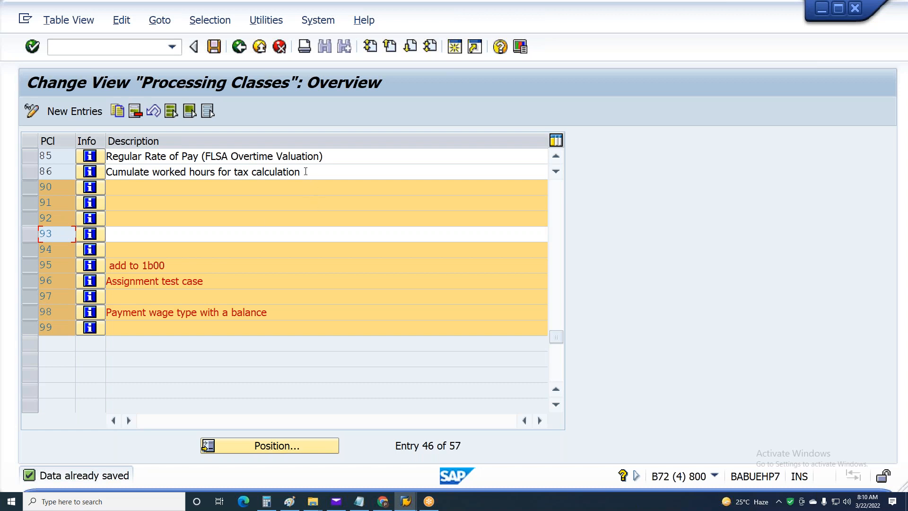
{"action": "key", "text": "F3"}
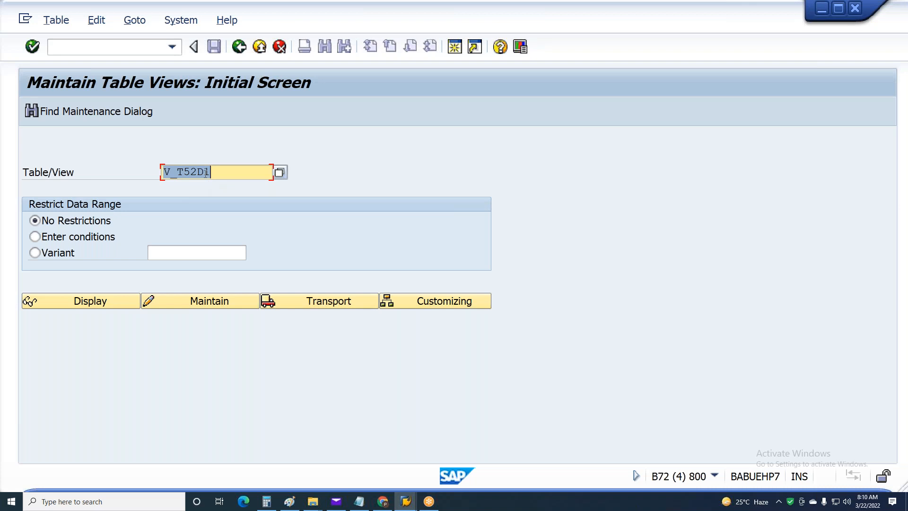
Open view V_T52D2 for maintenance with processing class 93 as the work area.
{"action": "left_click", "coordinate": [208, 172]}
{"action": "key", "text": "BackSpace"}
{"action": "type", "text": "2"}
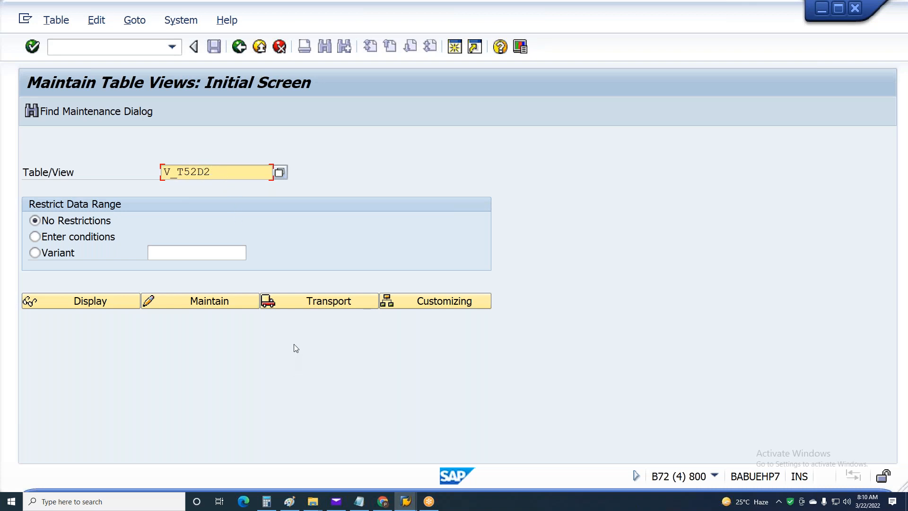
{"action": "left_click", "coordinate": [201, 303]}
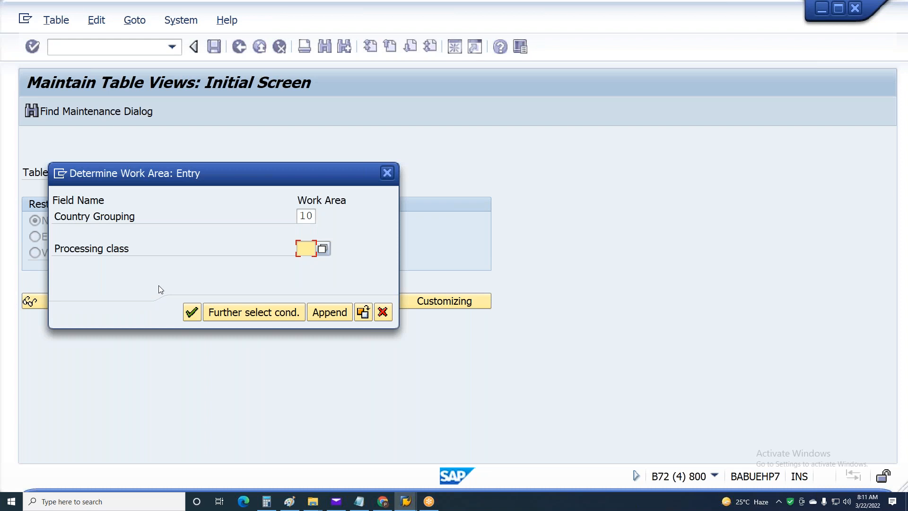
{"action": "type", "text": "93"}
{"action": "key", "text": "Return"}
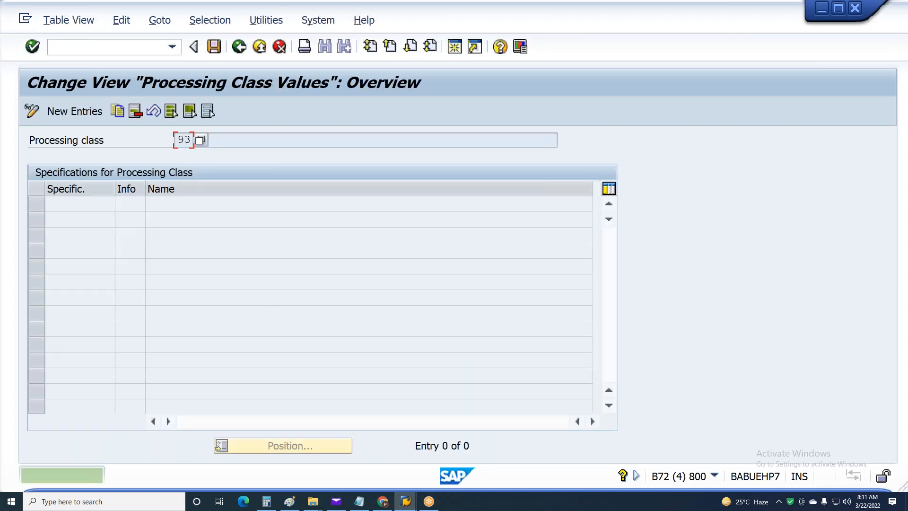
Start new entries for processing class 93 and enter the specifications A, B, C and D.
{"action": "left_click", "coordinate": [83, 112]}
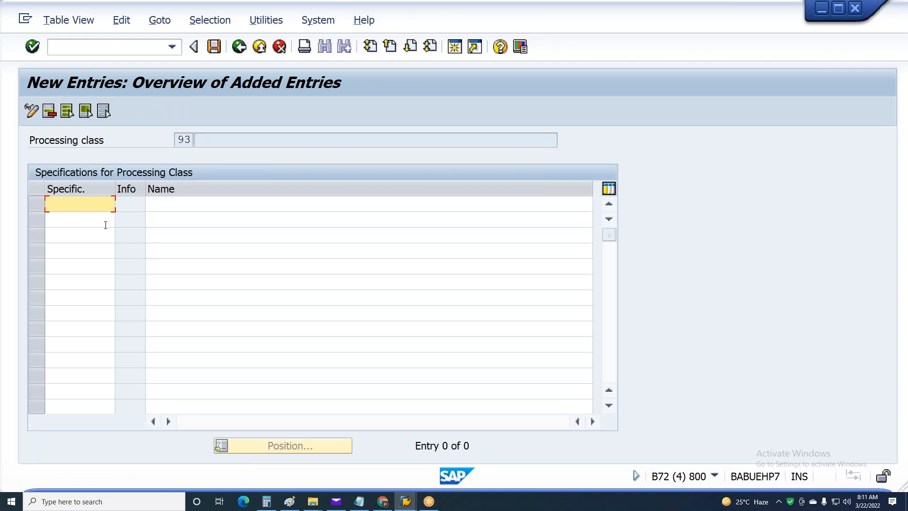
{"action": "type", "text": "A"}
{"action": "left_click", "coordinate": [72, 220]}
{"action": "type", "text": "B"}
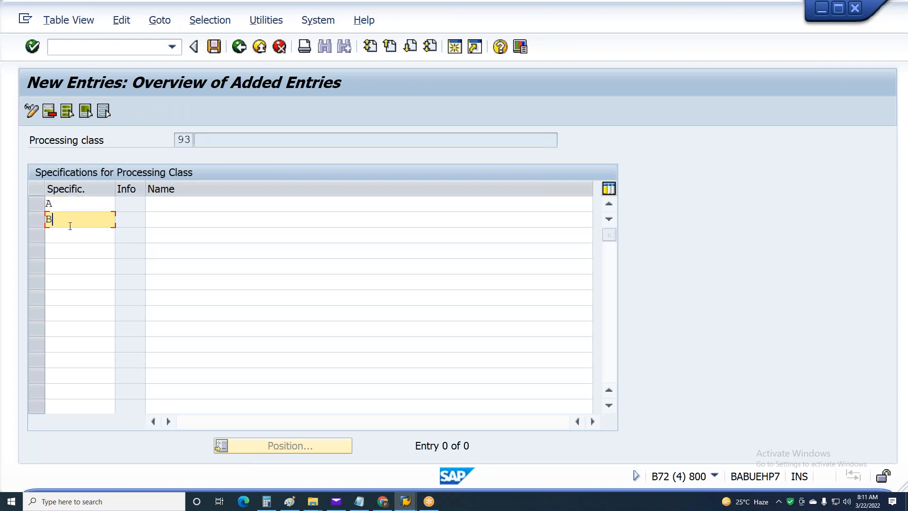
{"action": "left_click", "coordinate": [66, 235]}
{"action": "type", "text": "C"}
{"action": "left_click", "coordinate": [67, 248]}
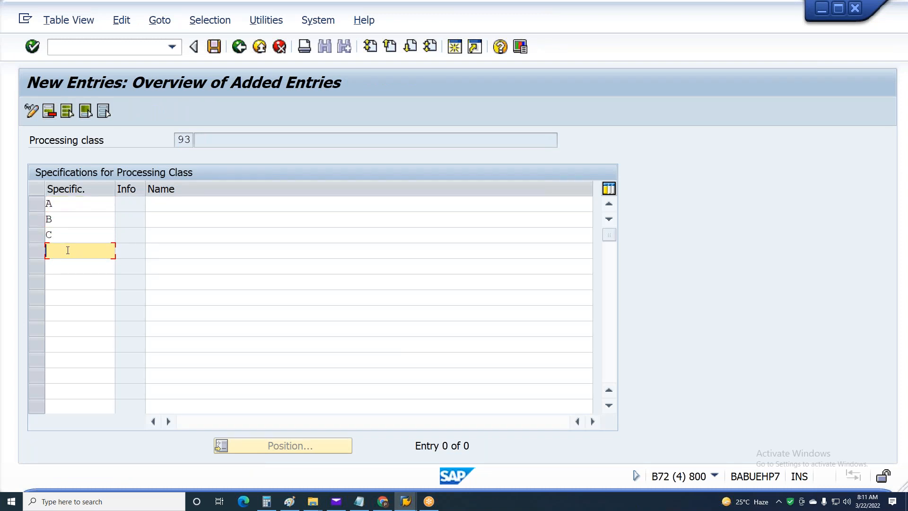
{"action": "type", "text": "D"}
Name specification A "Add 50%", B "add 25%" and C "Not relevant".
{"action": "left_click", "coordinate": [162, 200]}
{"action": "type", "text": "Addw"}
{"action": "key", "text": "BackSpace"}
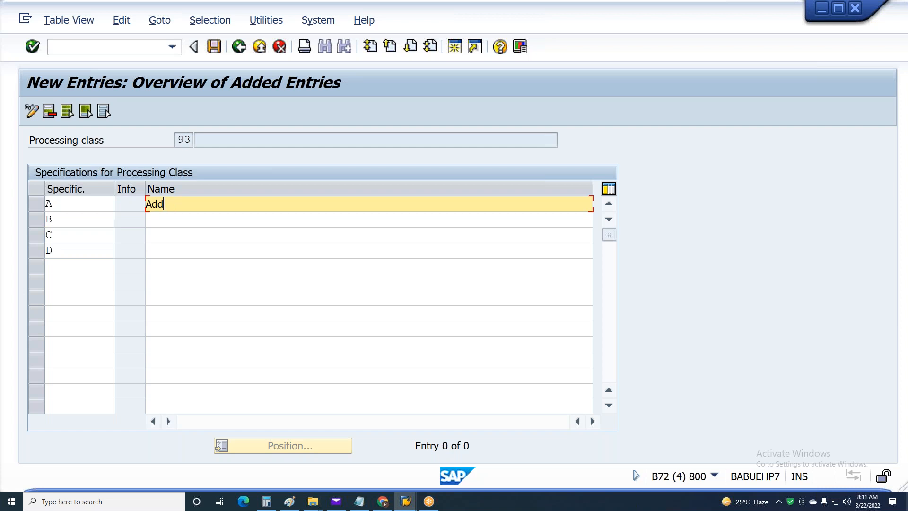
{"action": "type", "text": "50%"}
{"action": "key", "text": "Down"}
{"action": "type", "text": "add "}
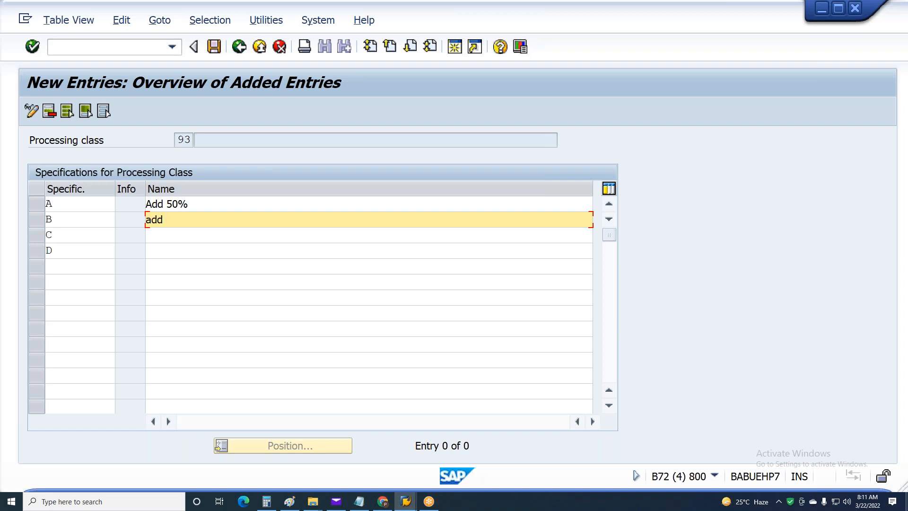
{"action": "type", "text": "25%"}
{"action": "key", "text": "Down"}
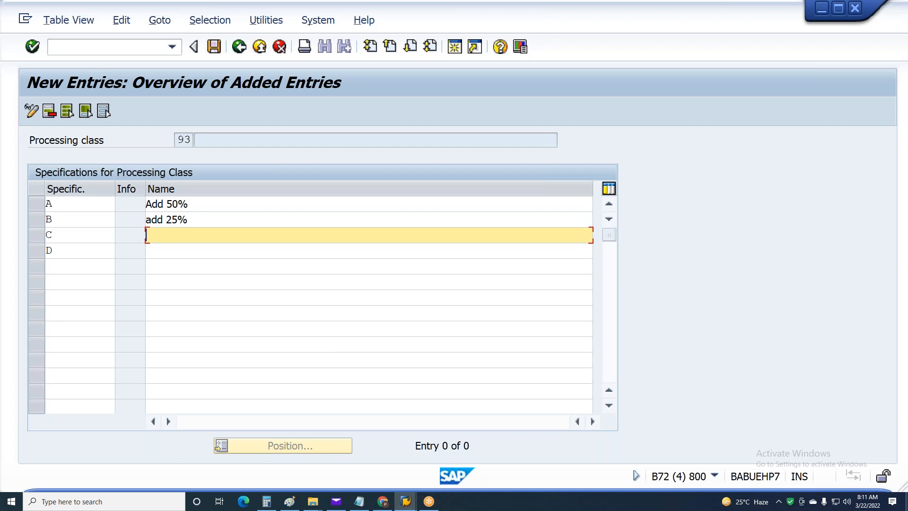
{"action": "type", "text": "Not relevant"}
Confirm the new specifications and save them with the proposed customizing request.
{"action": "key", "text": "Return"}
{"action": "key", "text": "Return"}
{"action": "key", "text": "Return"}
{"action": "key", "text": "Return"}
{"action": "key", "text": "Return"}
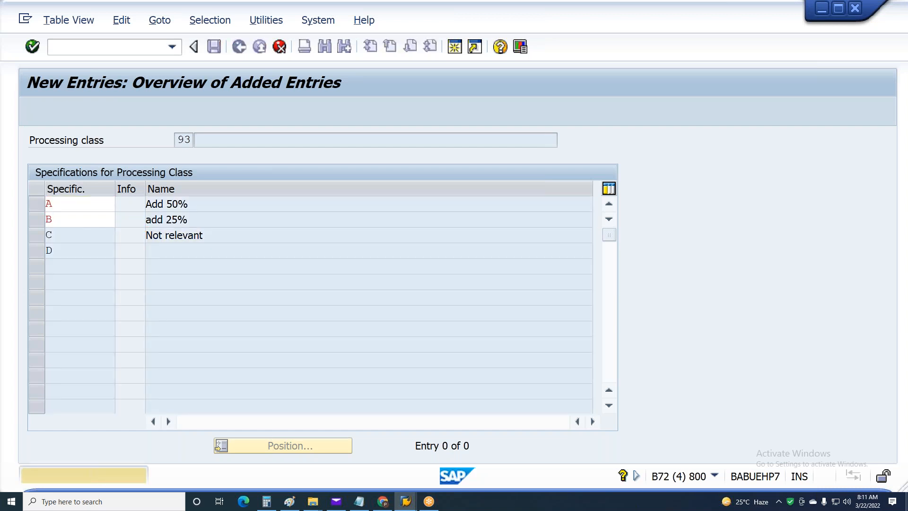
{"action": "key", "text": "ctrl+s"}
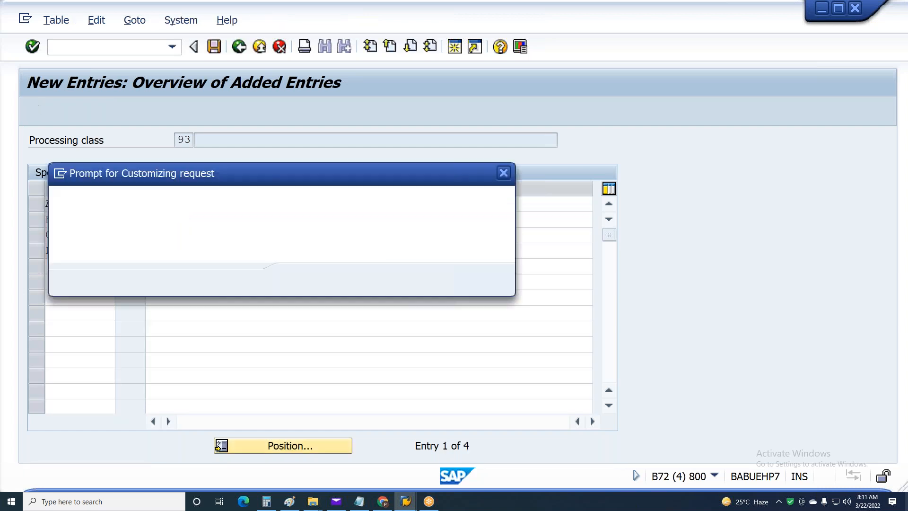
{"action": "key", "text": "Return"}
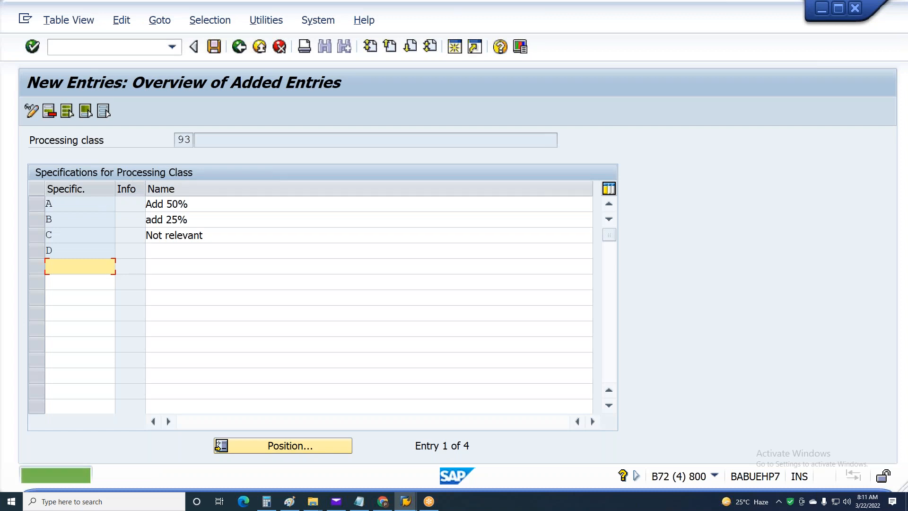
{"action": "key", "text": "Down"}
{"action": "key", "text": "Down"}
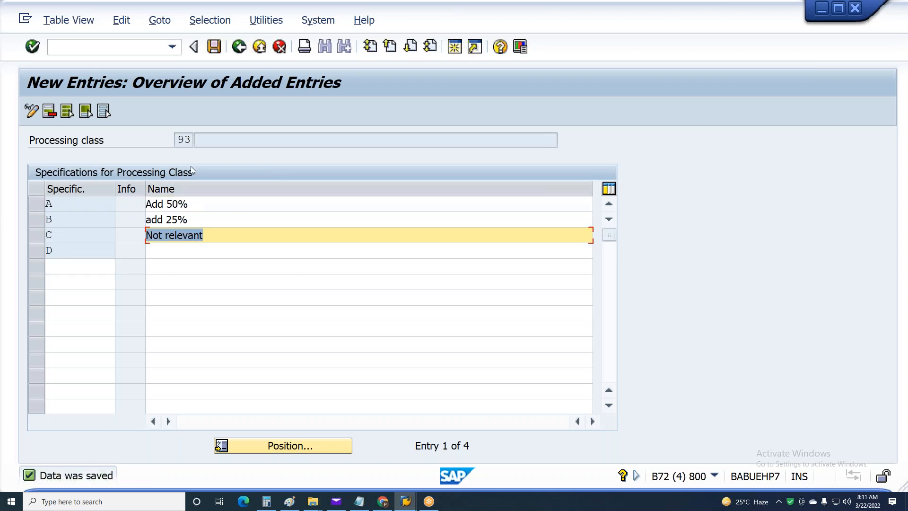
{"action": "key", "text": "Return"}
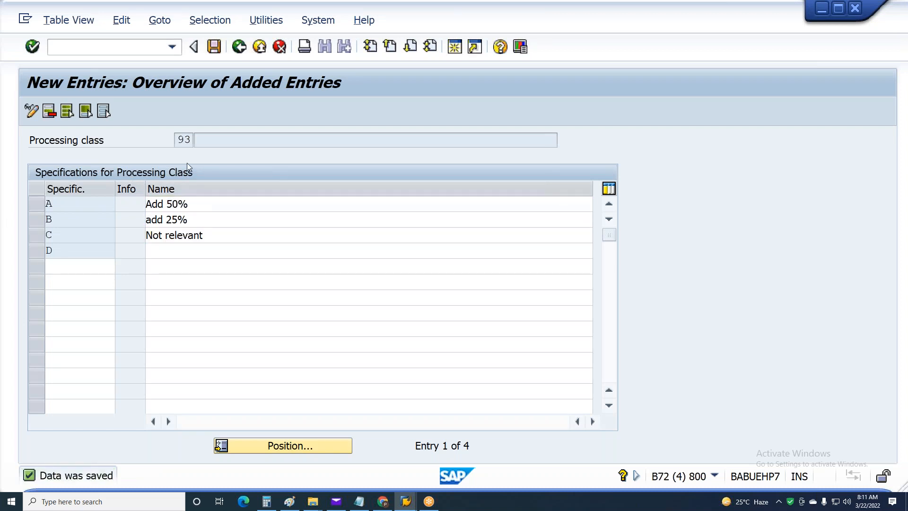
Switch to the Notepad notes and add "93" after the customer-specific V_t52D1 line and "3 Spec" after the V_t52D2 line.
{"action": "left_click", "coordinate": [359, 500]}
{"action": "left_click_drag", "start_coordinate": [327, 412], "coordinate": [4, 402]}
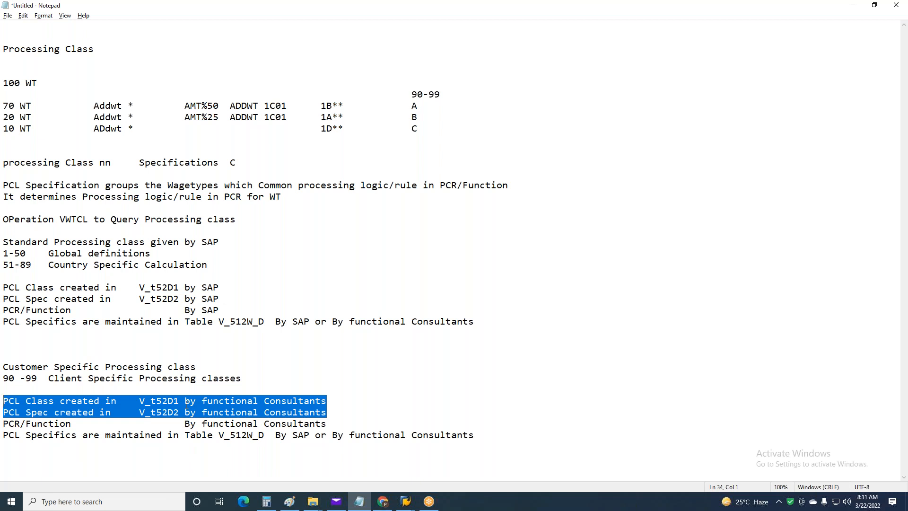
{"action": "left_click", "coordinate": [354, 400]}
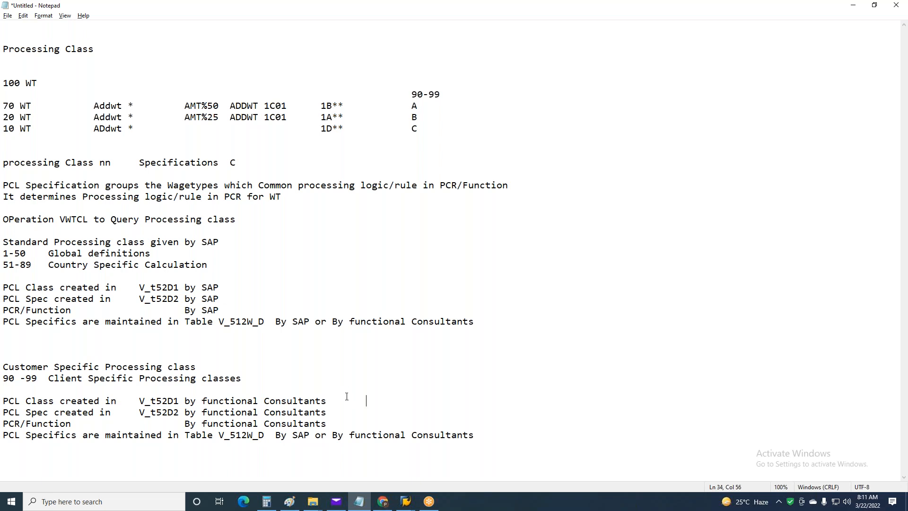
{"action": "type", "text": "93"}
{"action": "left_click_drag", "start_coordinate": [94, 106], "coordinate": [260, 107]}
{"action": "left_click", "coordinate": [116, 138]}
{"action": "left_click", "coordinate": [336, 412]}
{"action": "key", "text": "BackSpace"}
{"action": "type", "text": "3 Spec"}
{"action": "left_click_drag", "start_coordinate": [21, 422], "coordinate": [3, 422]}
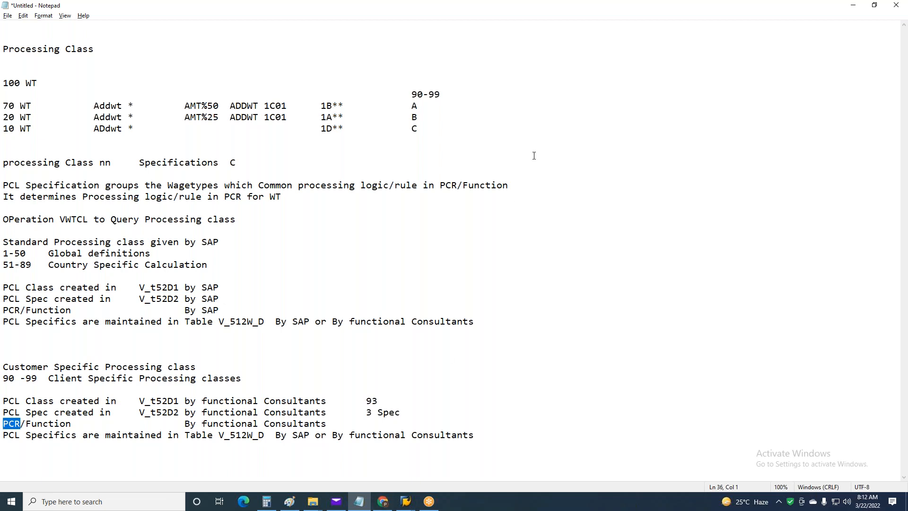
Switch back to SAP, return to Easy Access and start transaction pe02.
{"action": "key", "text": "alt+Tab"}
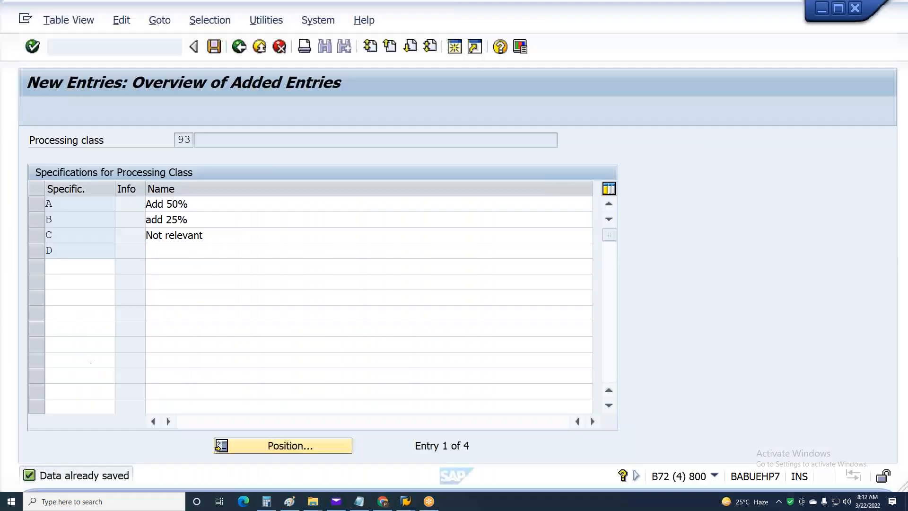
{"action": "left_click", "coordinate": [241, 49]}
{"action": "left_click", "coordinate": [244, 49]}
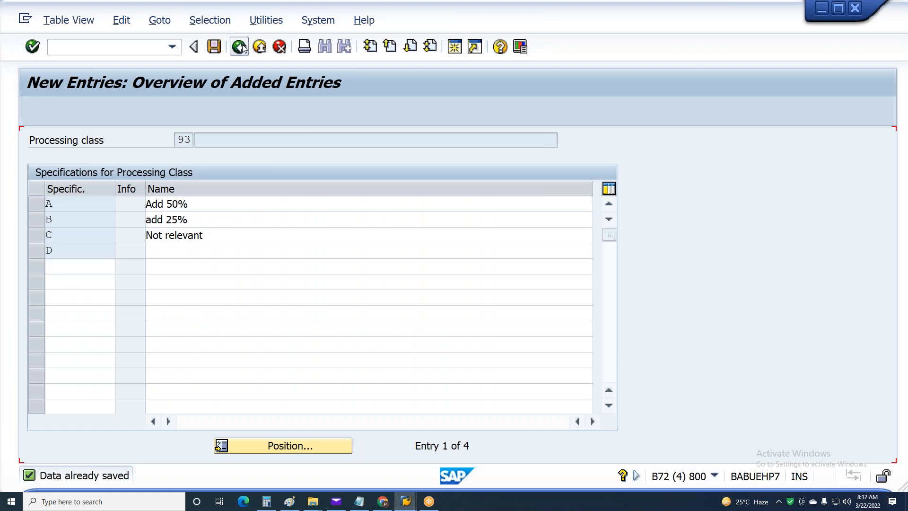
{"action": "left_click", "coordinate": [244, 48]}
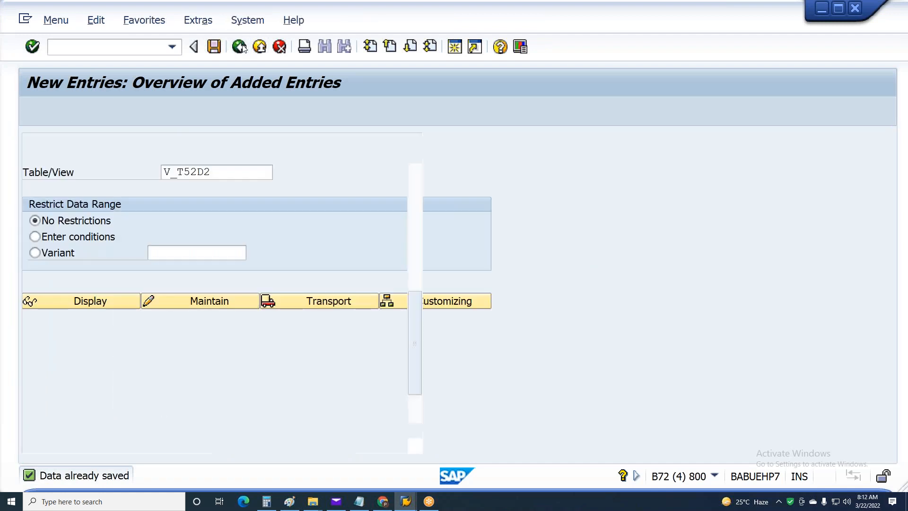
{"action": "left_click", "coordinate": [243, 49]}
{"action": "type", "text": "pe02"}
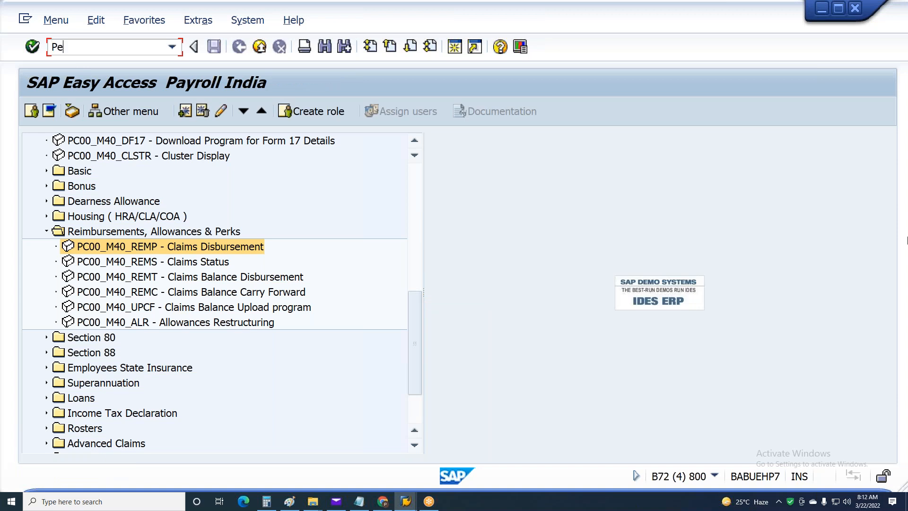
{"action": "key", "text": "Return"}
{"action": "key", "text": "Down"}
{"action": "key", "text": "Down"}
{"action": "key", "text": "Return"}
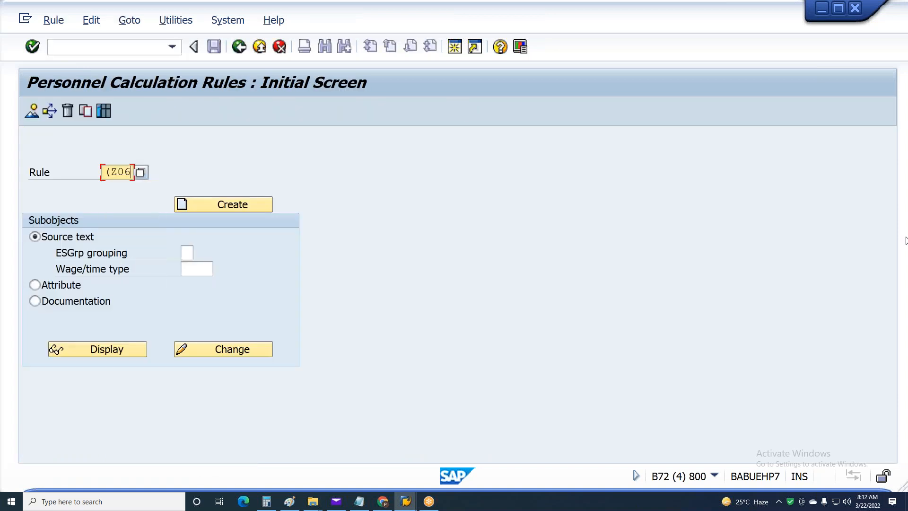
Set the personnel calculation rule name to (Z08 and create the rule.
{"action": "key", "text": "BackSpace"}
{"action": "type", "text": "8"}
{"action": "key", "text": "Return"}
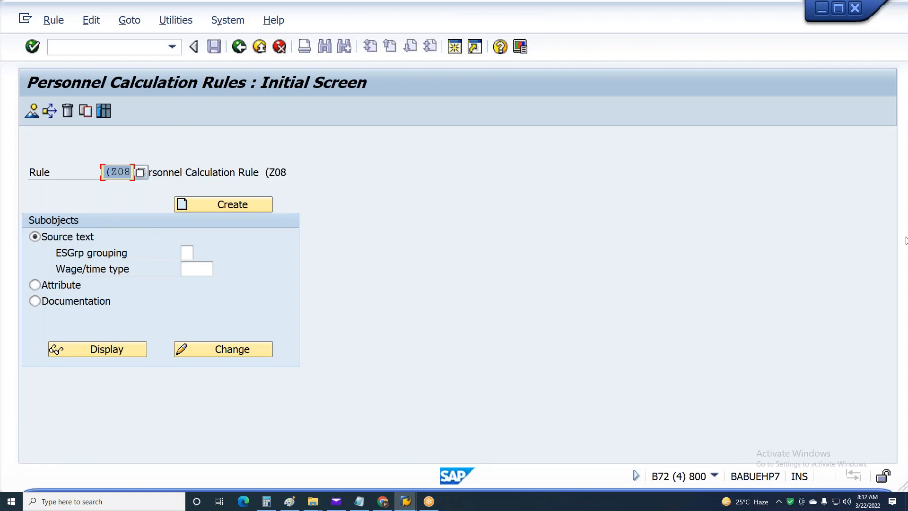
{"action": "left_click", "coordinate": [260, 202]}
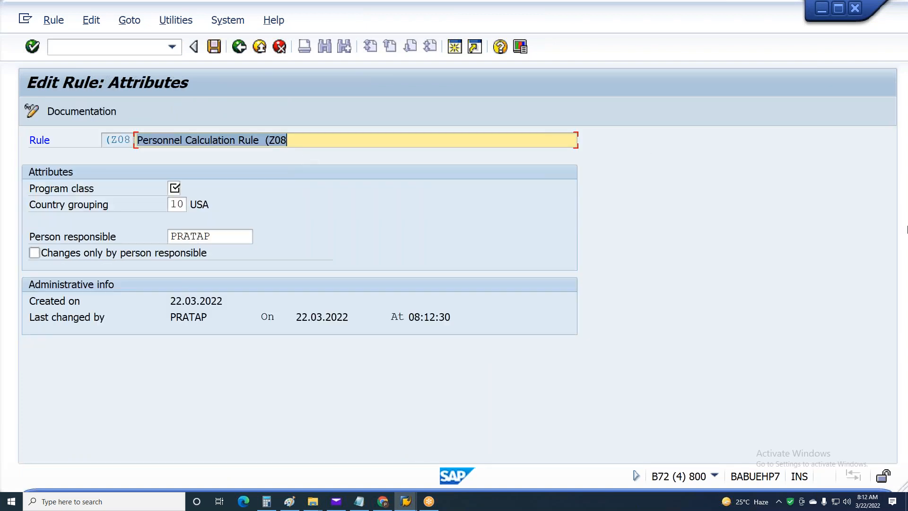
Title the rule "Rule for Processing class 93", set its program class to C, and save and leave the attributes.
{"action": "type", "text": "Rul"}
{"action": "type", "text": "e fo"}
{"action": "key", "text": "BackSpace"}
{"action": "type", "text": "or Pro"}
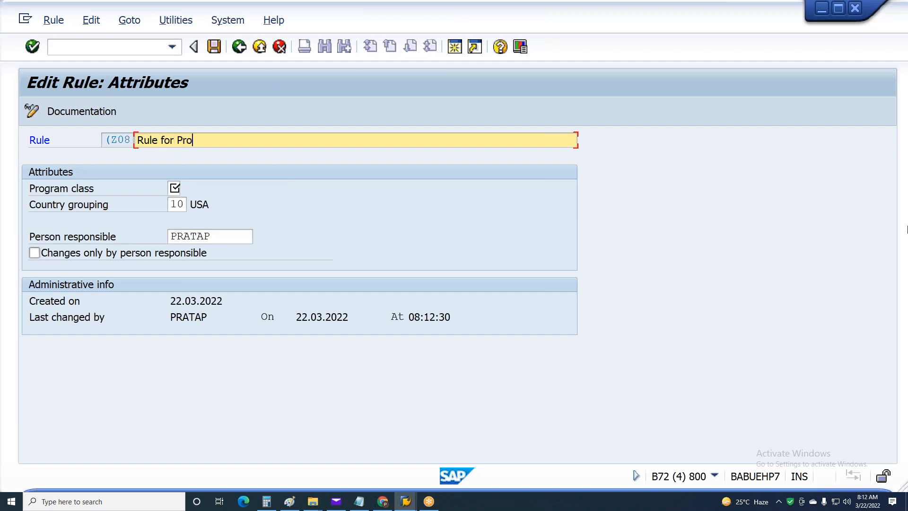
{"action": "type", "text": "cessing class 93"}
{"action": "key", "text": "Tab"}
{"action": "type", "text": "C"}
{"action": "key", "text": "Return"}
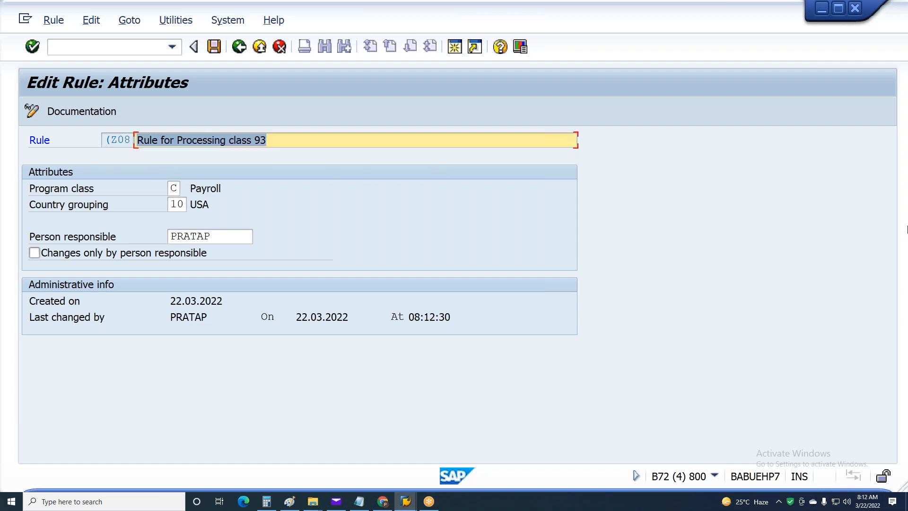
{"action": "key", "text": "F3"}
{"action": "key", "text": "Return"}
{"action": "key", "text": "Return"}
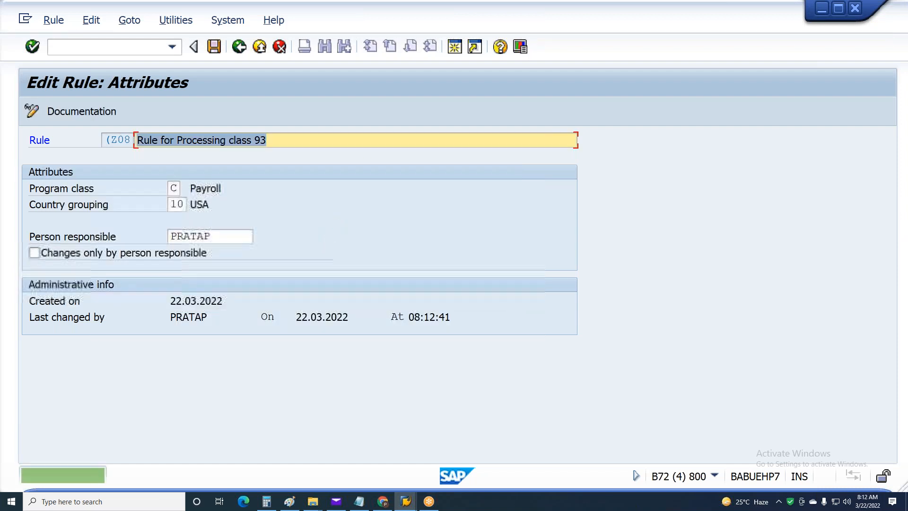
Open the source text of rule (Z08 for editing and create its first node with grouping *.
{"action": "left_click", "coordinate": [179, 199]}
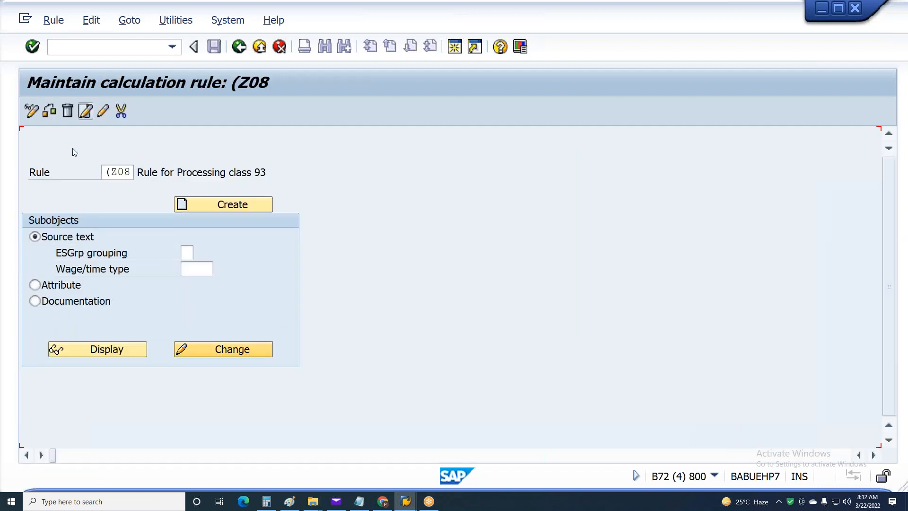
{"action": "left_click", "coordinate": [81, 115]}
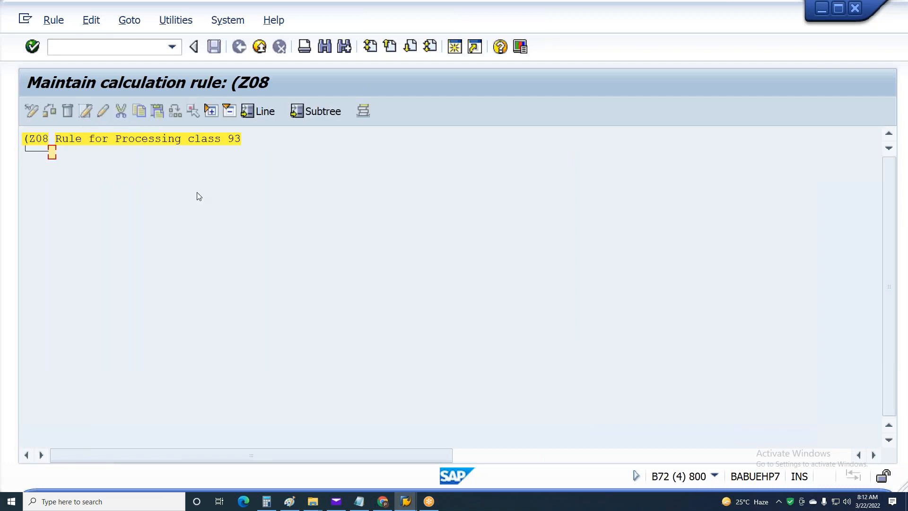
{"action": "type", "text": "*"}
{"action": "key", "text": "Return"}
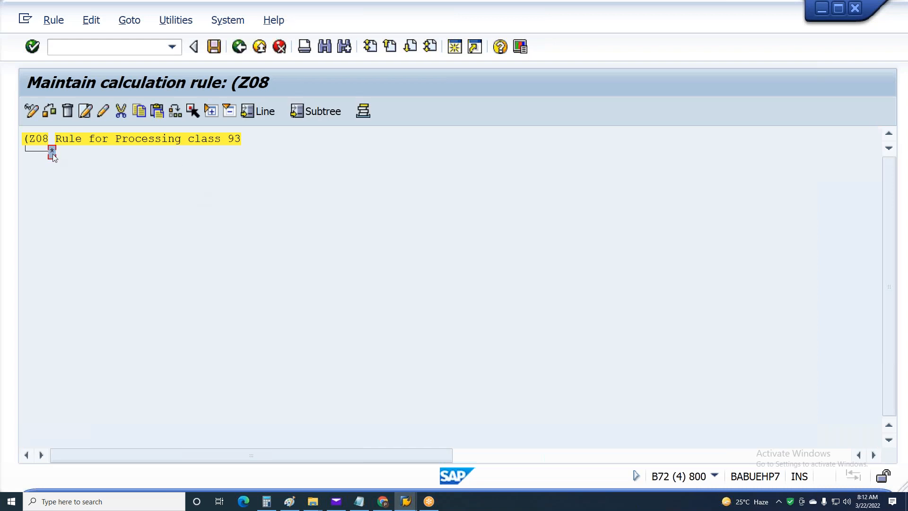
Insert a wage type node **** on the sub-level beneath the * grouping of rule (Z08.
{"action": "left_click", "coordinate": [86, 111]}
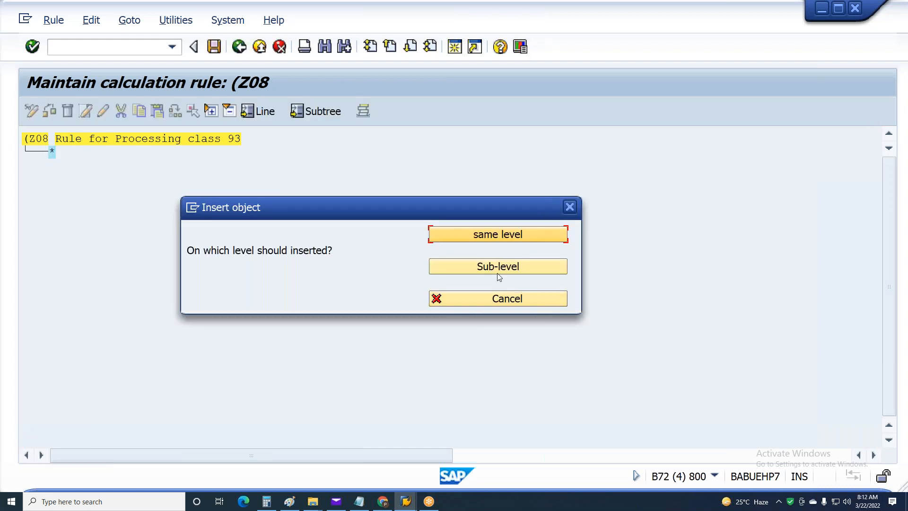
{"action": "left_click", "coordinate": [498, 270]}
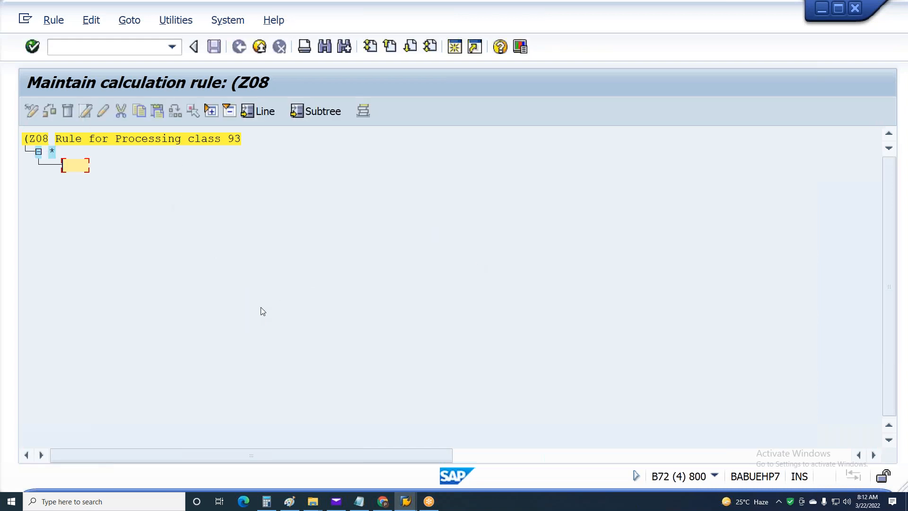
{"action": "type", "text": "****"}
{"action": "key", "text": "Return"}
{"action": "key", "text": "Return"}
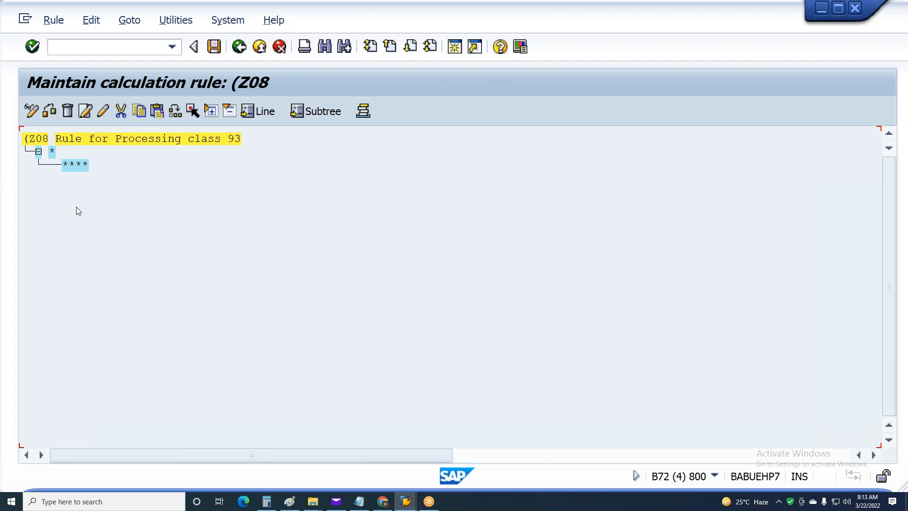
Add the operation VWTCL 93 on the sub-level beneath the **** node.
{"action": "left_click", "coordinate": [85, 111]}
{"action": "left_click", "coordinate": [503, 270]}
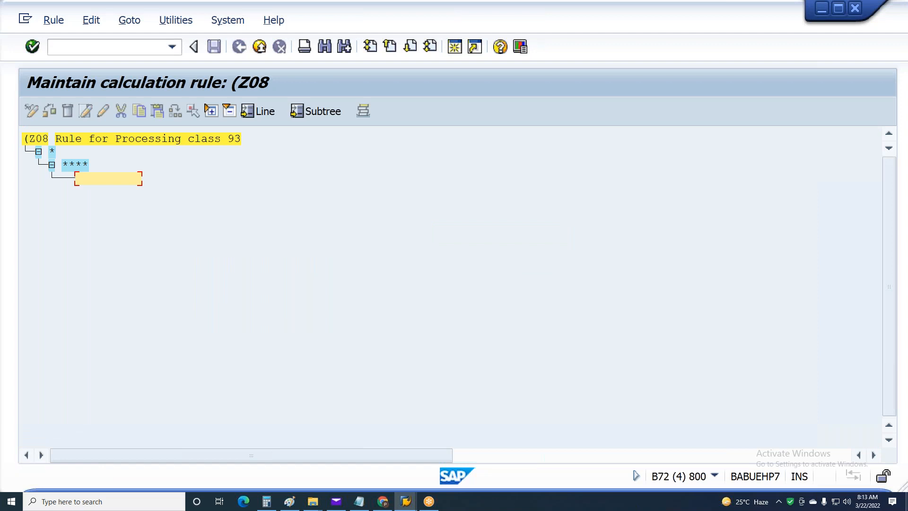
{"action": "type", "text": "VWTCL"}
{"action": "type", "text": "93"}
{"action": "key", "text": "Return"}
Create the decision branches A, B, C and * under the VWTCL 93 operation.
{"action": "type", "text": "A"}
{"action": "key", "text": "Return"}
{"action": "type", "text": "B"}
{"action": "key", "text": "Return"}
{"action": "type", "text": "C"}
{"action": "key", "text": "Return"}
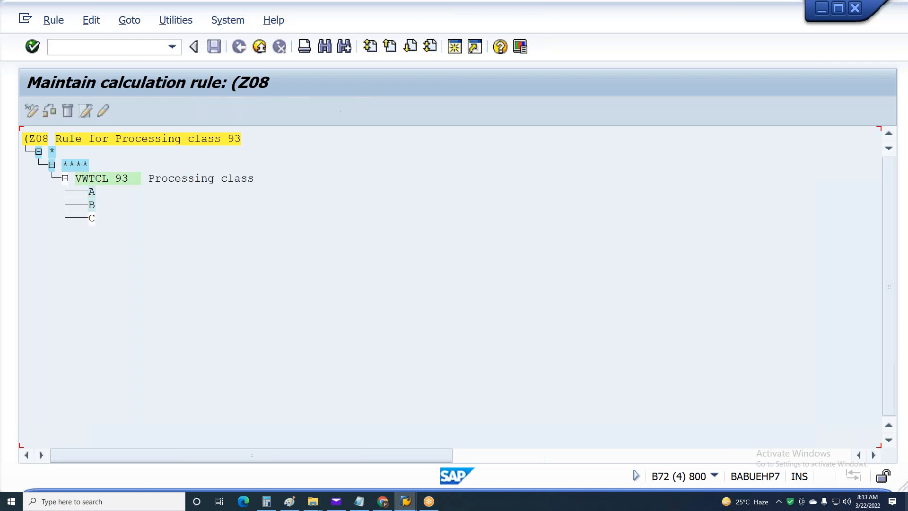
{"action": "type", "text": "*"}
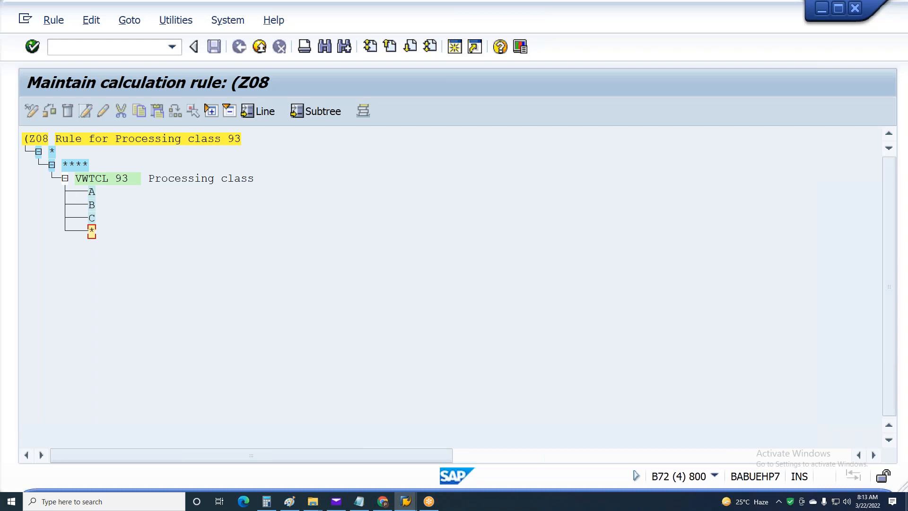
{"action": "key", "text": "Return"}
{"action": "key", "text": "Return"}
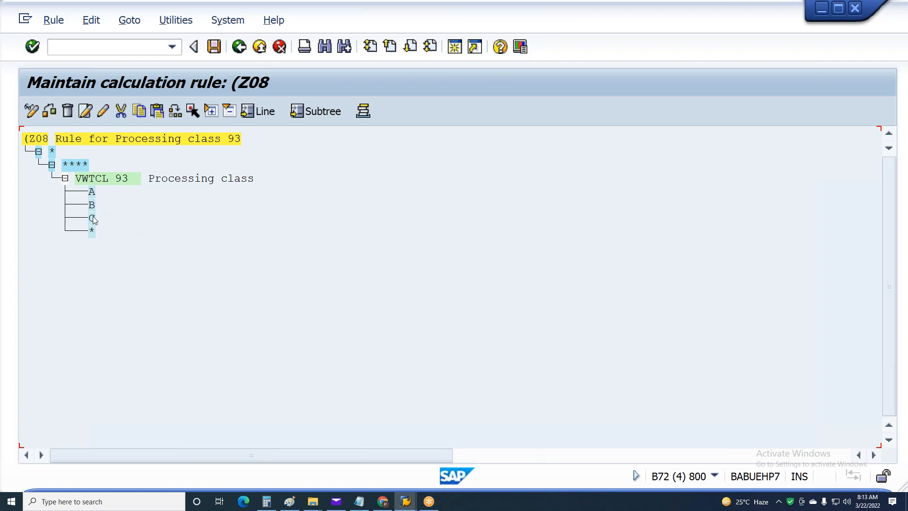
Insert the operation ADDWT * on the sub-level of the * branch and of branch C.
{"action": "left_click", "coordinate": [86, 112]}
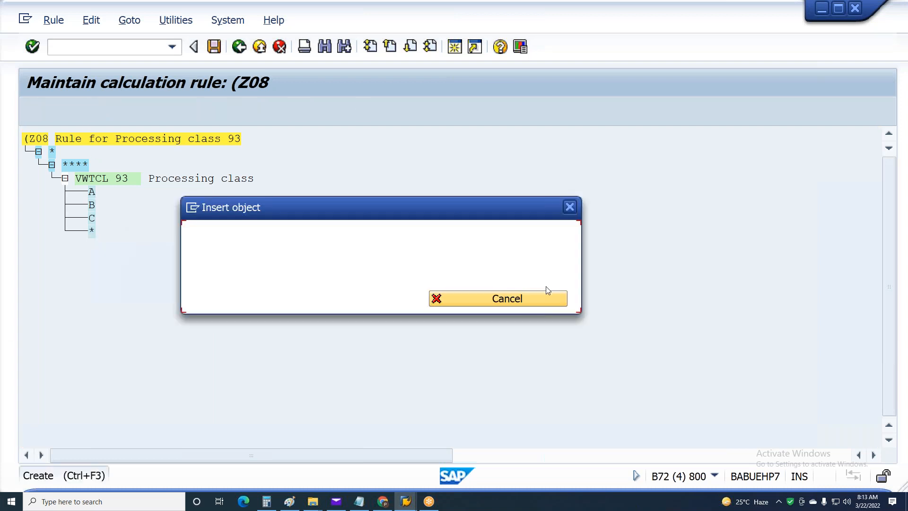
{"action": "left_click", "coordinate": [500, 268]}
{"action": "type", "text": "addwt *"}
{"action": "key", "text": "Return"}
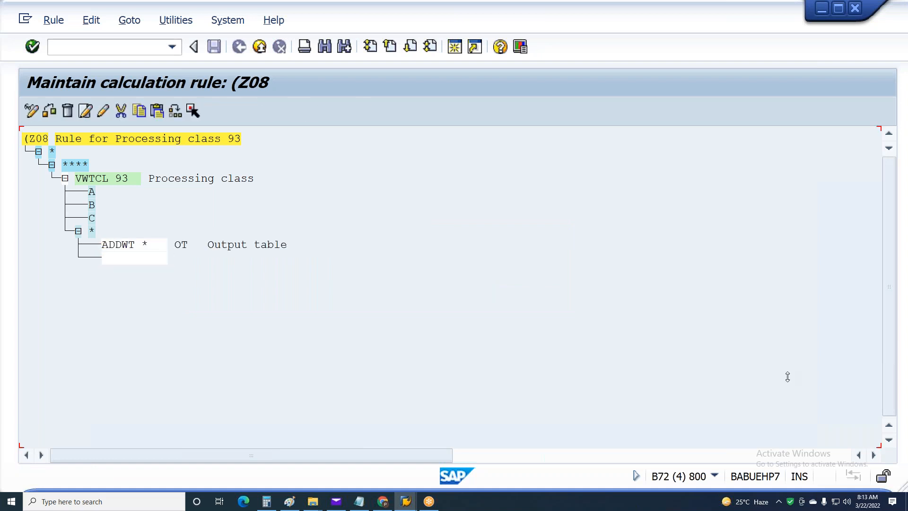
{"action": "key", "text": "Up"}
{"action": "key", "text": "Up"}
{"action": "left_click", "coordinate": [154, 115]}
{"action": "left_click", "coordinate": [212, 113]}
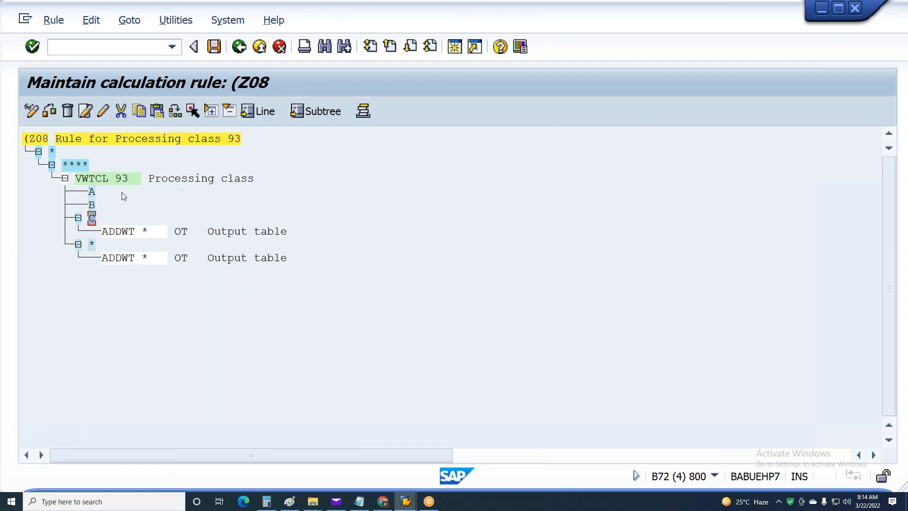
Under branch A, insert the operations ADDWT *, AMT%50 and ADDWT 1A01 in that order.
{"action": "left_click", "coordinate": [92, 109]}
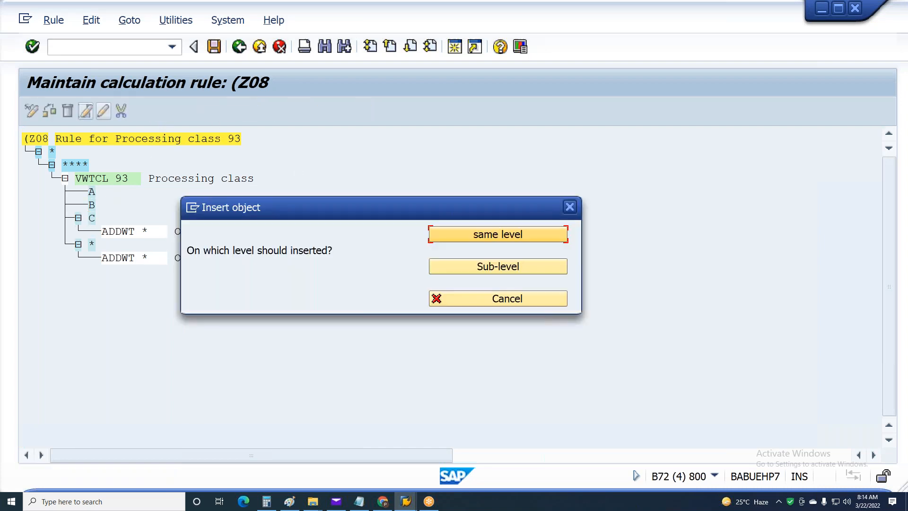
{"action": "left_click", "coordinate": [511, 269]}
{"action": "type", "text": "addwt"}
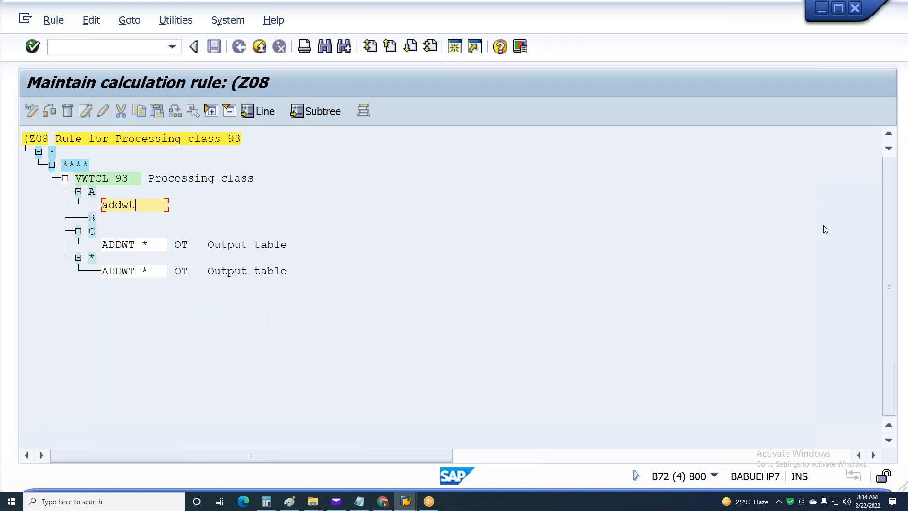
{"action": "type", "text": " *"}
{"action": "key", "text": "Return"}
{"action": "type", "text": "AMT%50"}
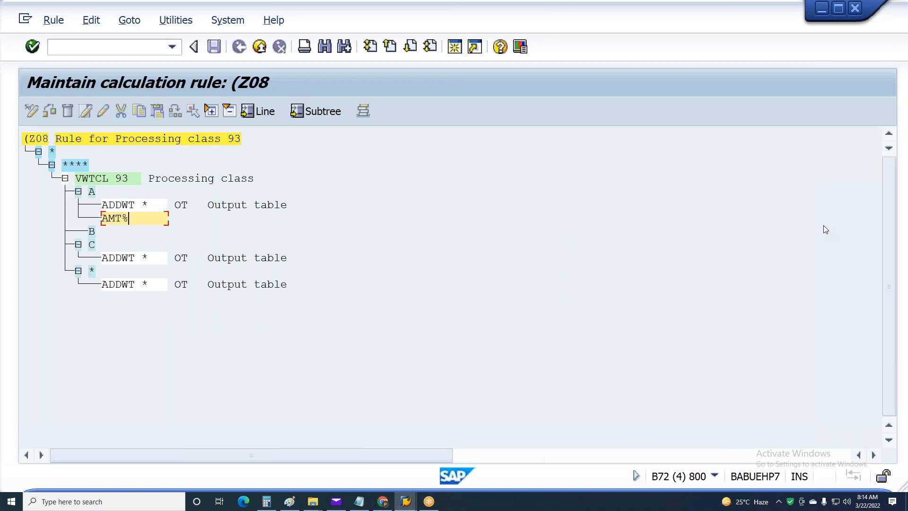
{"action": "key", "text": "Return"}
{"action": "type", "text": "addwt 1A01"}
{"action": "key", "text": "Return"}
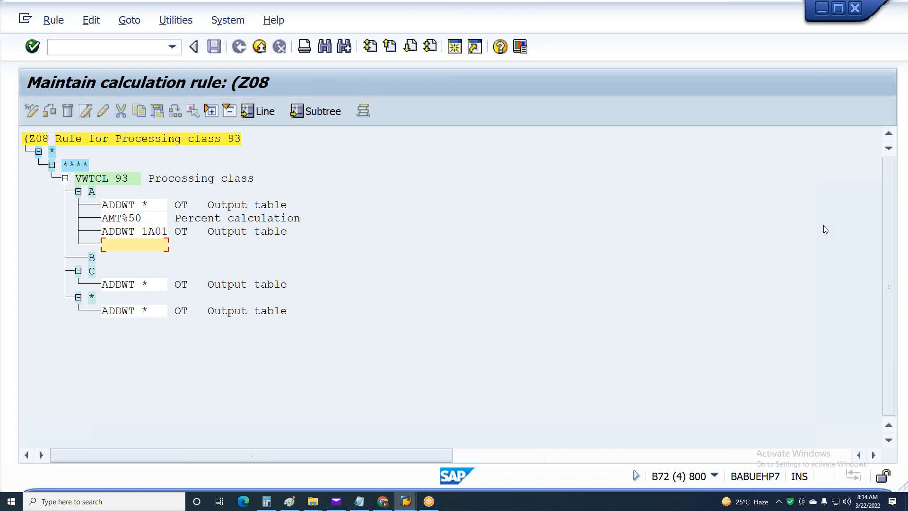
{"action": "key", "text": "Return"}
Under branch B, insert the operations ADDWT *, AMT%25 and ADDWT 1A01 in that order.
{"action": "left_click", "coordinate": [92, 246]}
{"action": "left_click", "coordinate": [86, 112]}
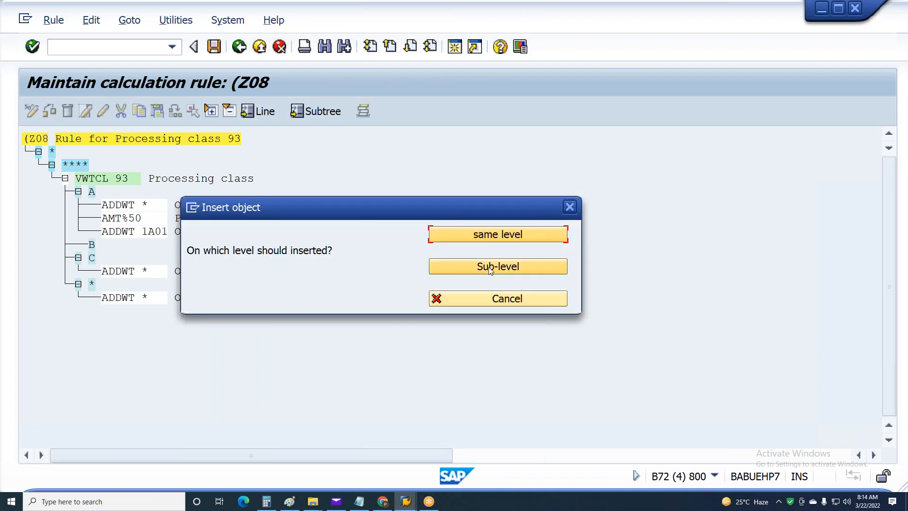
{"action": "left_click", "coordinate": [491, 268]}
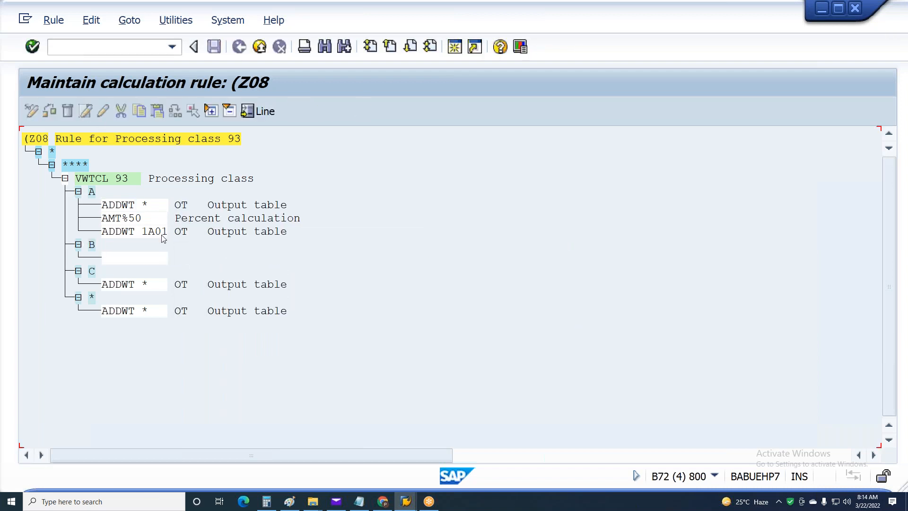
{"action": "type", "text": "Amt"}
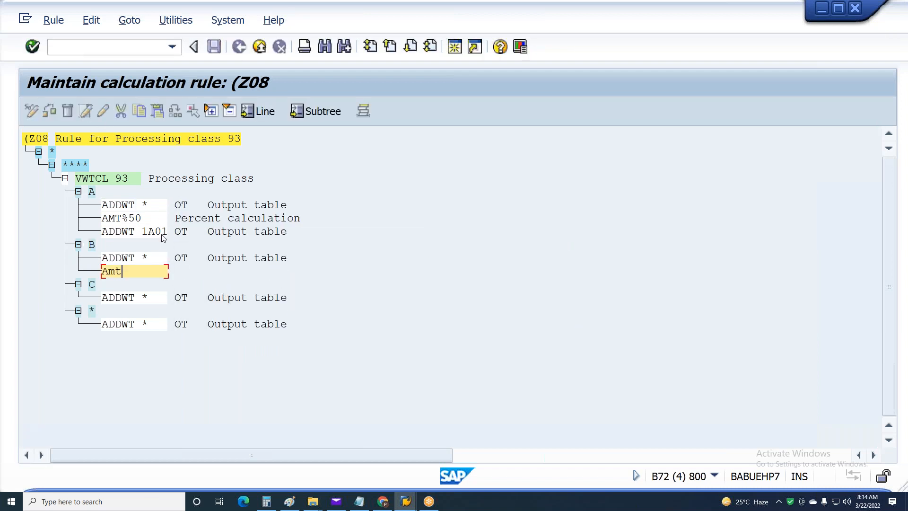
{"action": "type", "text": "%"}
{"action": "type", "text": "50"}
{"action": "key", "text": "BackSpace"}
{"action": "key", "text": "BackSpace"}
{"action": "type", "text": "25"}
{"action": "key", "text": "Return"}
{"action": "left_click", "coordinate": [164, 234]}
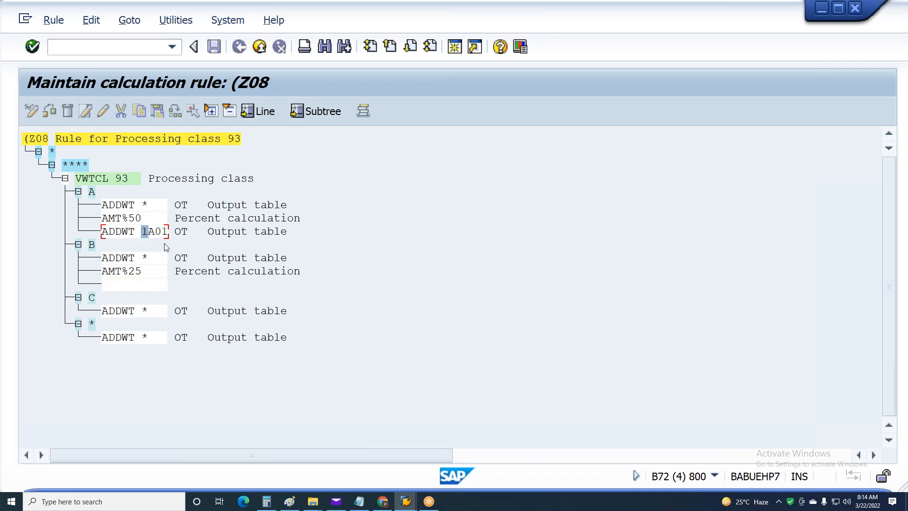
{"action": "key", "text": "Return"}
{"action": "key", "text": "Return"}
Save calculation rule (Z08 and accept the proposed customizing request.
{"action": "key", "text": "ctrl+s"}
{"action": "key", "text": "Return"}
{"action": "left_click", "coordinate": [91, 191]}
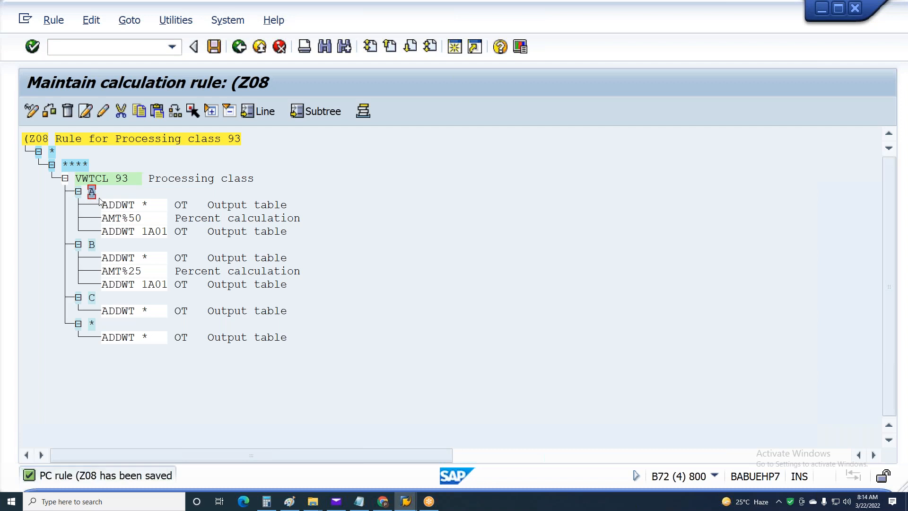
{"action": "key", "text": "ctrl+s"}
{"action": "key", "text": "Return"}
Examine the **** node, the VWTCL 93 decision and its branches in rule (Z08, saving the rule again under the US Demo Config request.
{"action": "left_click", "coordinate": [74, 167]}
{"action": "left_click", "coordinate": [114, 180]}
{"action": "left_click", "coordinate": [121, 182]}
{"action": "left_click", "coordinate": [92, 194]}
{"action": "left_click", "coordinate": [92, 246]}
{"action": "left_click", "coordinate": [93, 300]}
{"action": "left_click", "coordinate": [92, 325]}
{"action": "key", "text": "ctrl+s"}
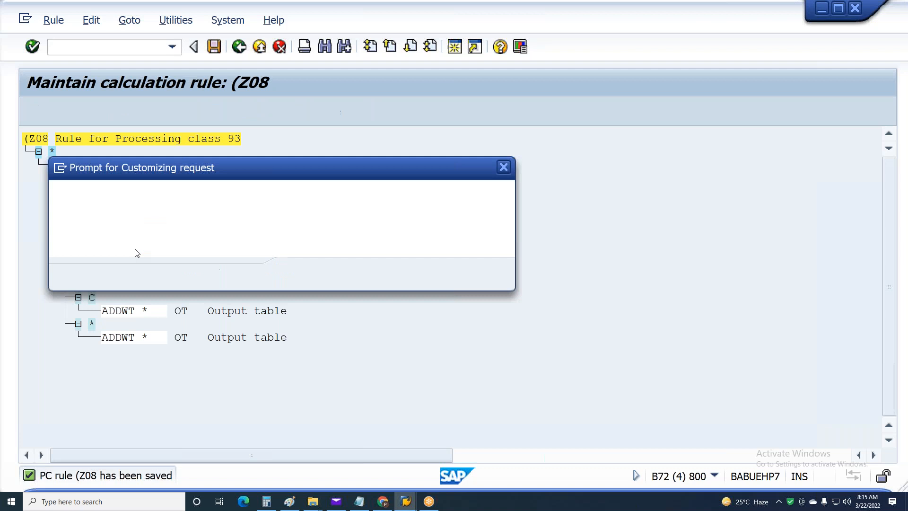
{"action": "left_click", "coordinate": [297, 275]}
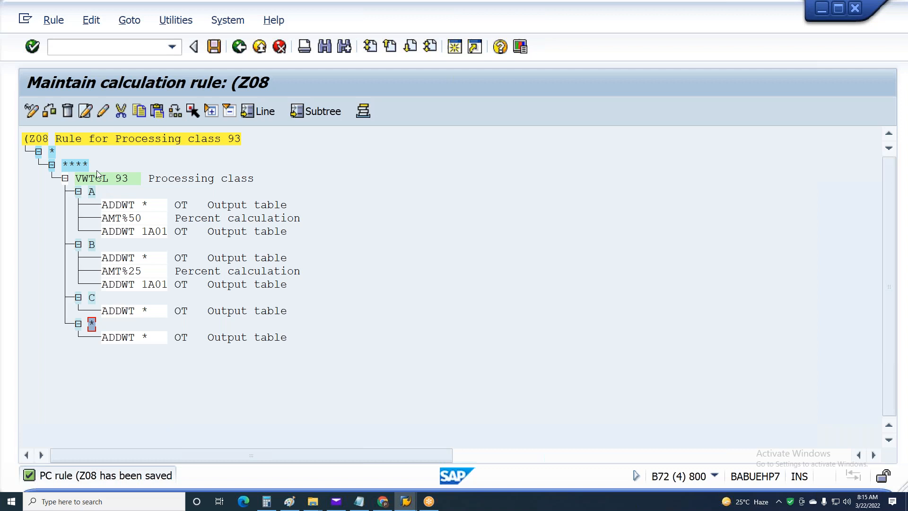
{"action": "left_click", "coordinate": [74, 166]}
{"action": "left_click", "coordinate": [109, 179]}
{"action": "left_click", "coordinate": [92, 192]}
{"action": "left_click", "coordinate": [106, 206]}
{"action": "left_click", "coordinate": [113, 311]}
{"action": "left_click", "coordinate": [92, 325]}
{"action": "key", "text": "ctrl+s"}
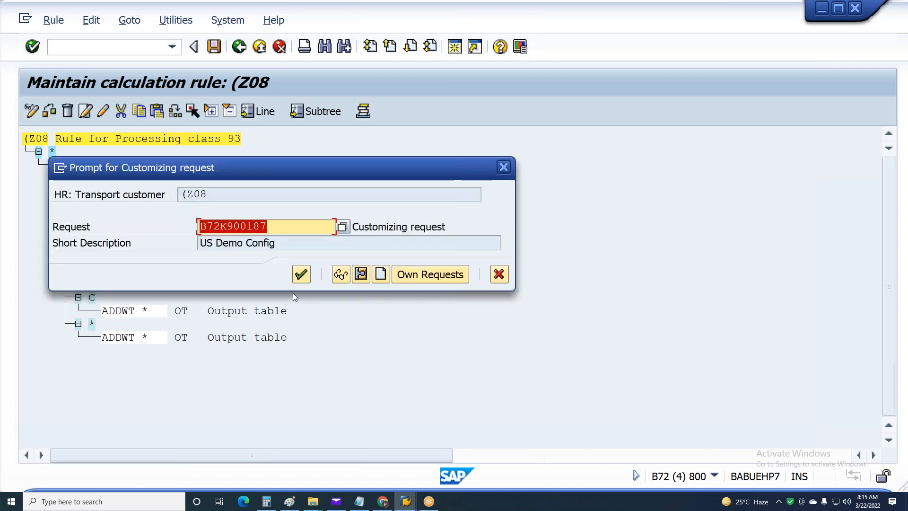
{"action": "left_click", "coordinate": [300, 272]}
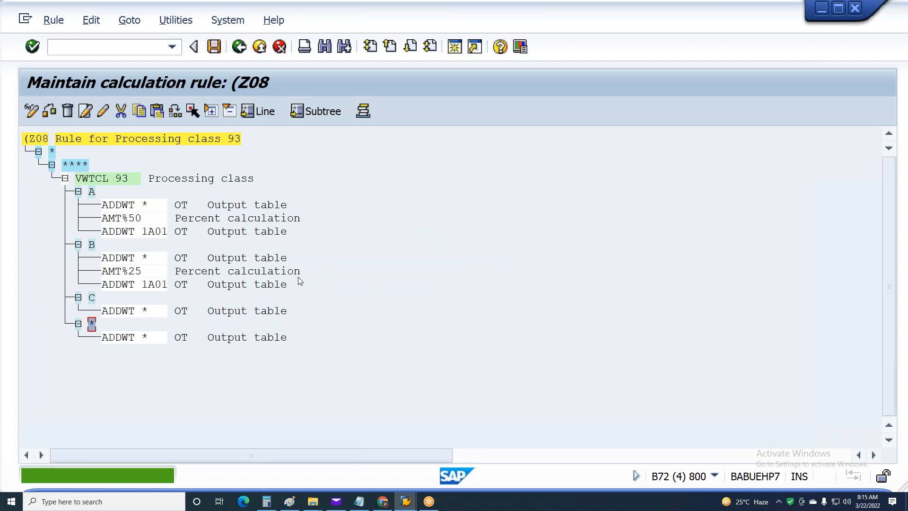
Leave the rule editor for Easy Access, start transaction Pe01 and open the source text of schema Z1US for changing.
{"action": "key", "text": "F3"}
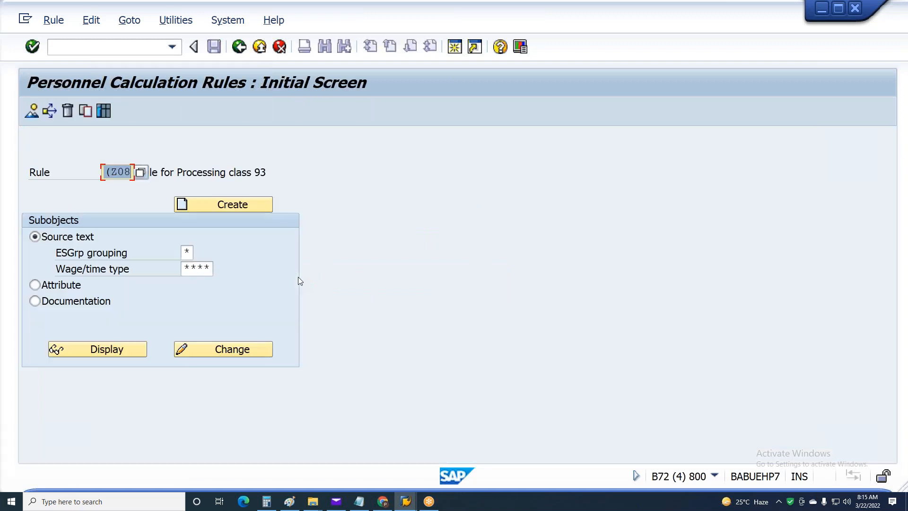
{"action": "key", "text": "F3"}
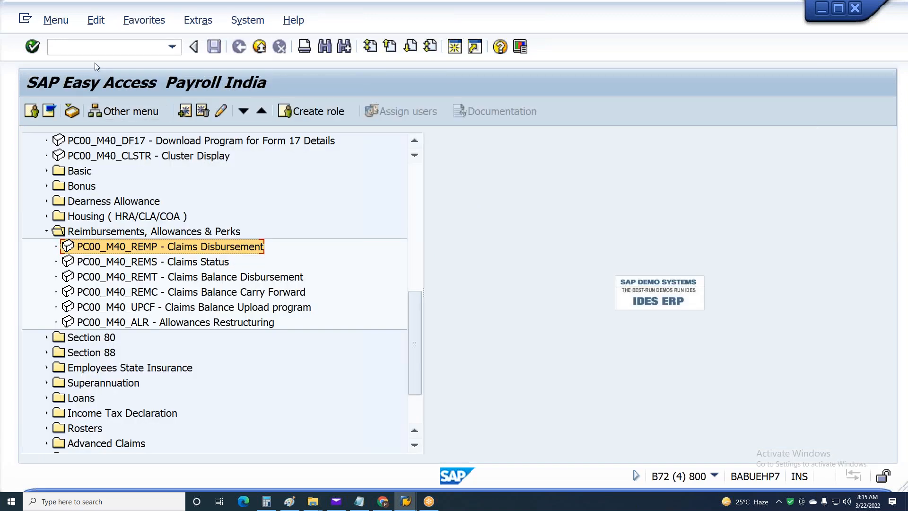
{"action": "left_click", "coordinate": [96, 49]}
{"action": "type", "text": "Pe"}
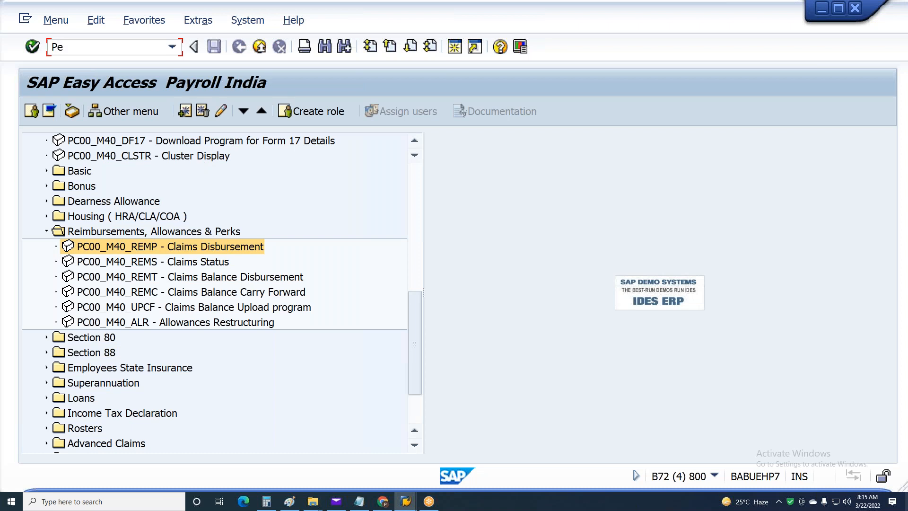
{"action": "type", "text": "01"}
{"action": "key", "text": "Return"}
{"action": "left_click", "coordinate": [120, 173]}
{"action": "left_click", "coordinate": [127, 190]}
{"action": "left_click", "coordinate": [206, 301]}
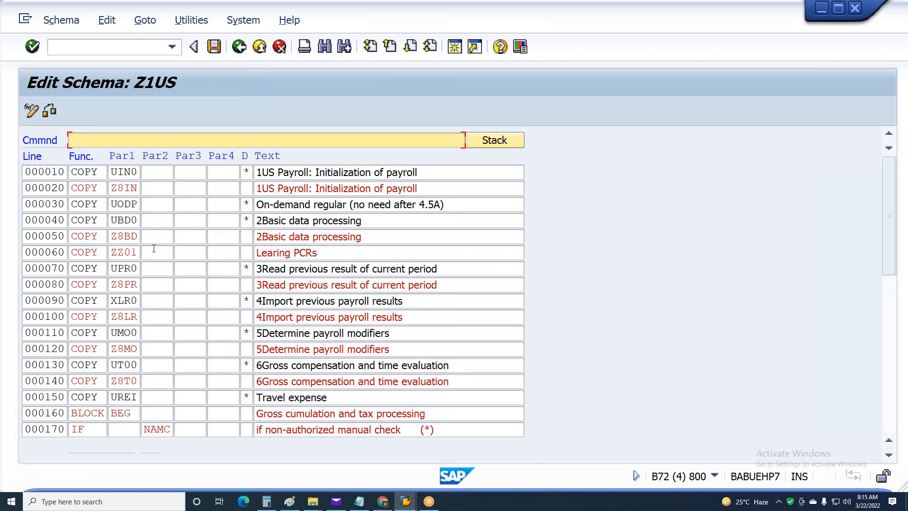
Open subschema ZZ01 from schema Z1US and deactivate its (Z07 line with *.
{"action": "double_click", "coordinate": [121, 242]}
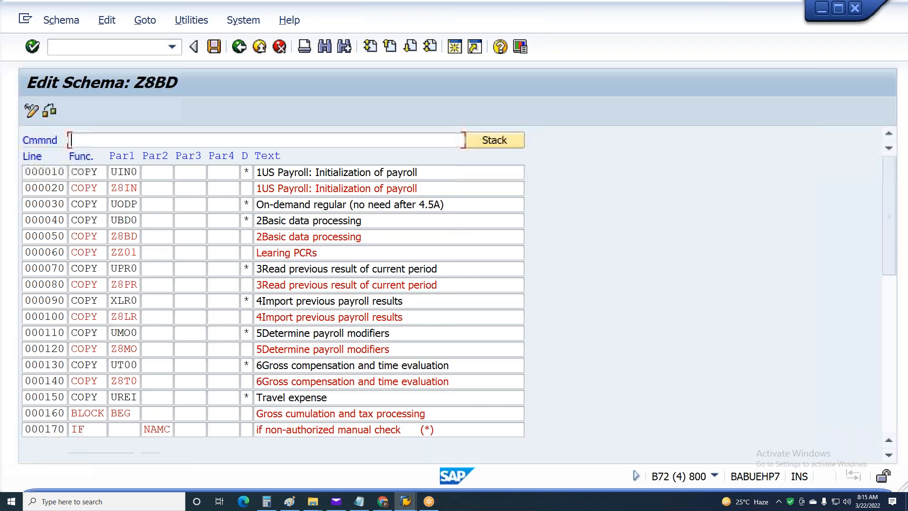
{"action": "key", "text": "F3"}
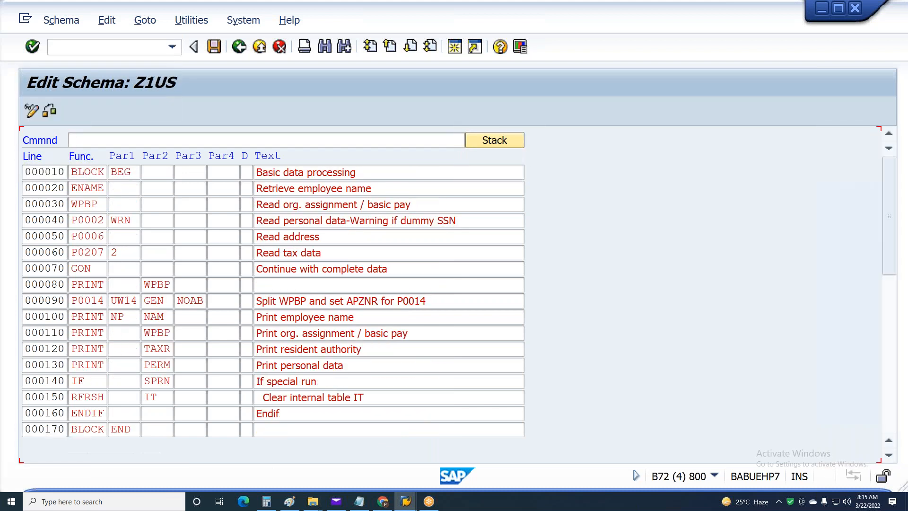
{"action": "double_click", "coordinate": [127, 252]}
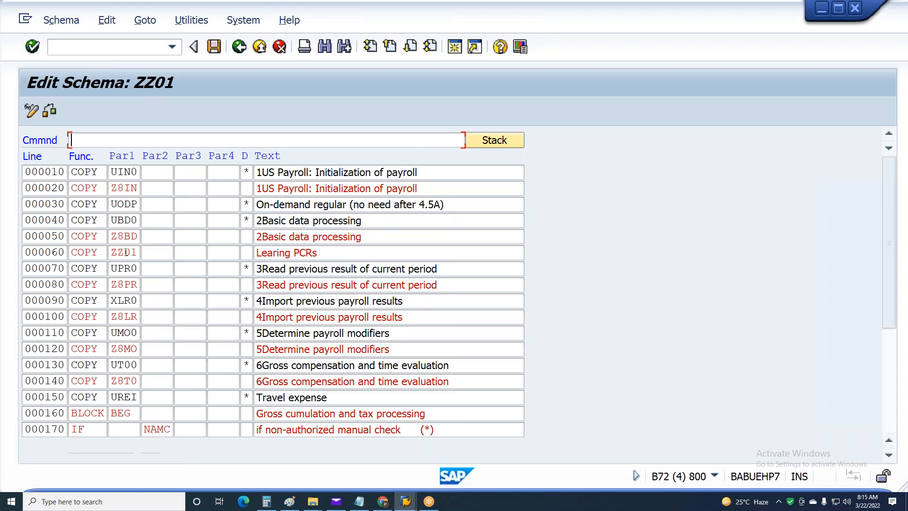
{"action": "left_click", "coordinate": [247, 286]}
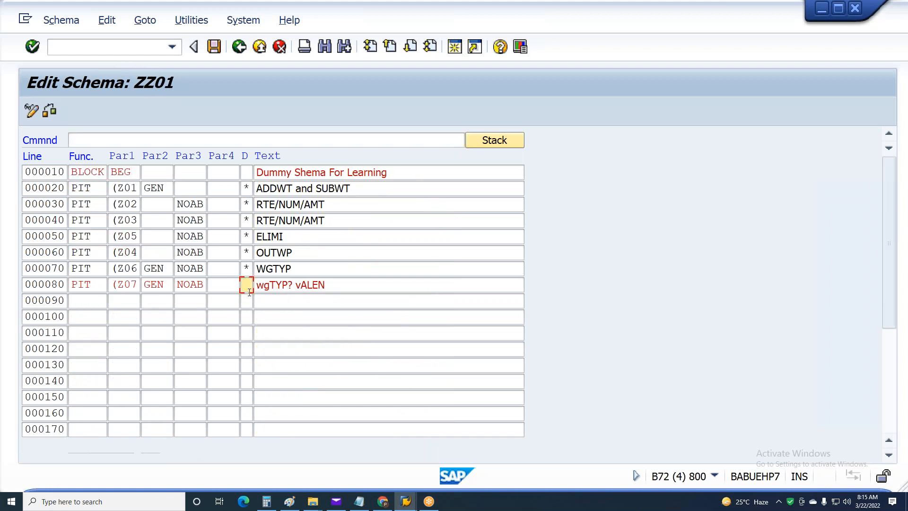
{"action": "type", "text": "*"}
Add line 000090 to schema ZZ01 with function PIT, rule (Z08, parameter 2 P93 and parameter 3 NOAB.
{"action": "left_click", "coordinate": [105, 301]}
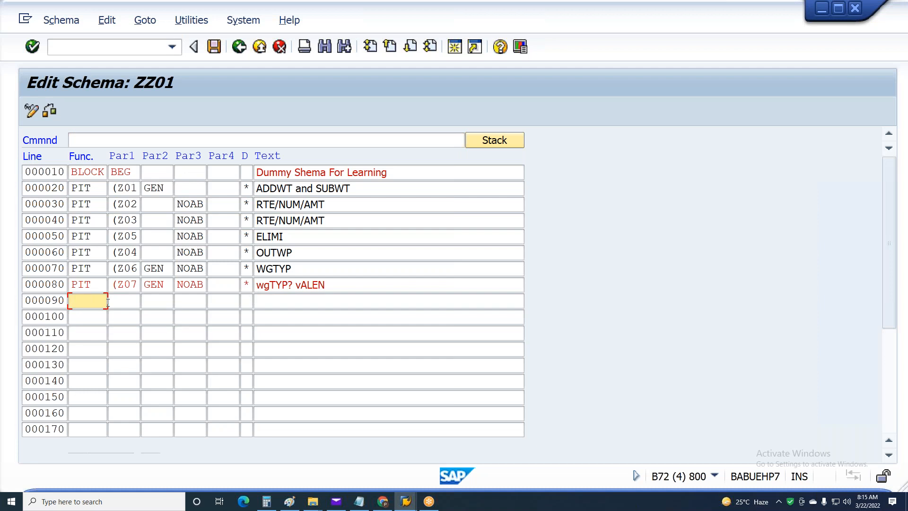
{"action": "left_click", "coordinate": [109, 302]}
{"action": "type", "text": "(Z08"}
{"action": "left_click", "coordinate": [79, 304]}
{"action": "type", "text": "PIT"}
{"action": "key", "text": "Tab"}
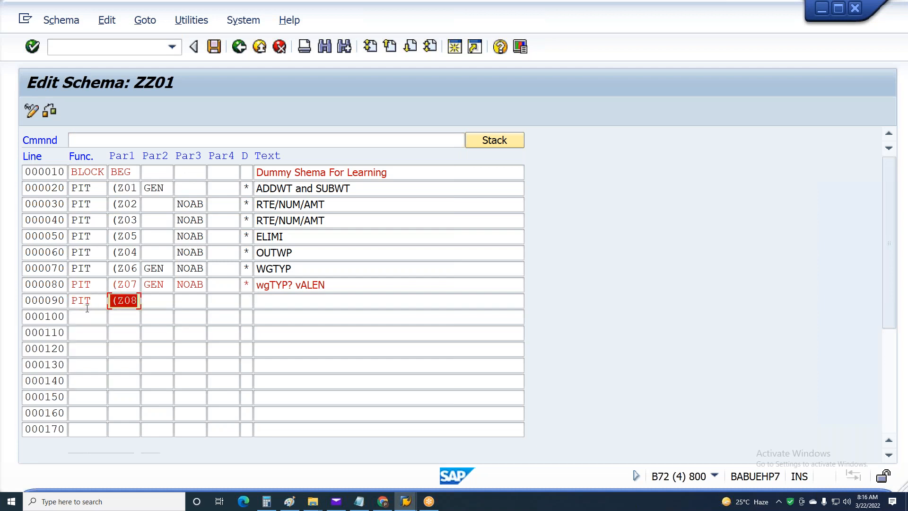
{"action": "key", "text": "Tab"}
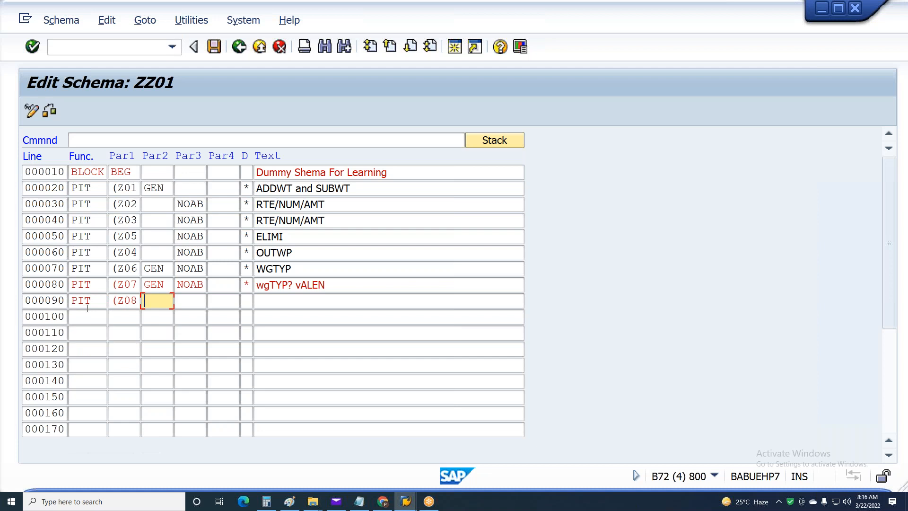
{"action": "type", "text": "p"}
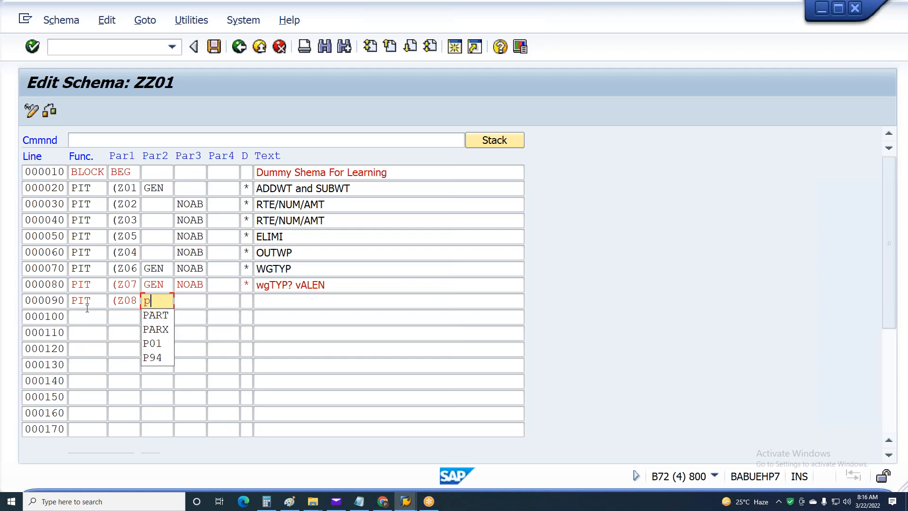
{"action": "type", "text": "93"}
{"action": "key", "text": "Tab"}
{"action": "type", "text": "NOAB"}
{"action": "key", "text": "Return"}
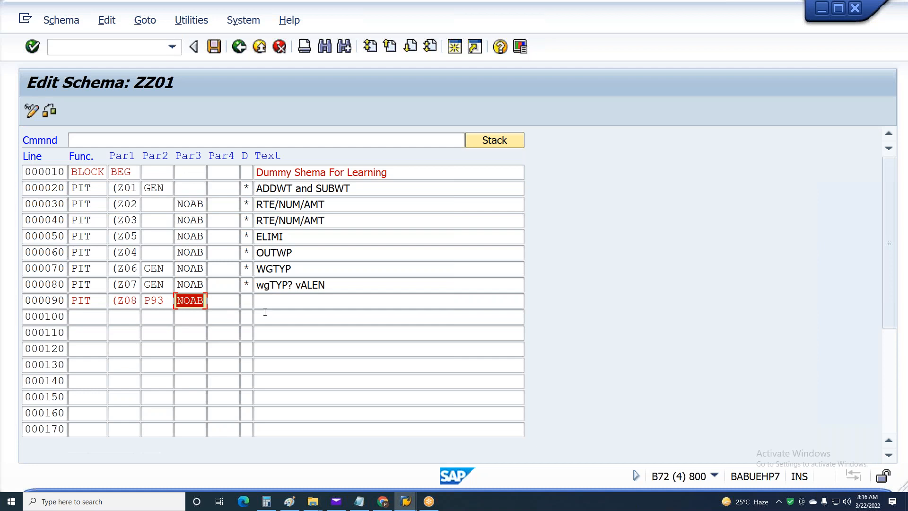
Describe the (Z08 line as "Processing Calss intro" and save schema ZZ01.
{"action": "left_click", "coordinate": [264, 306]}
{"action": "type", "text": "Proce"}
{"action": "type", "text": "ssing Calss"}
{"action": "type", "text": " inf"}
{"action": "type", "text": "tro"}
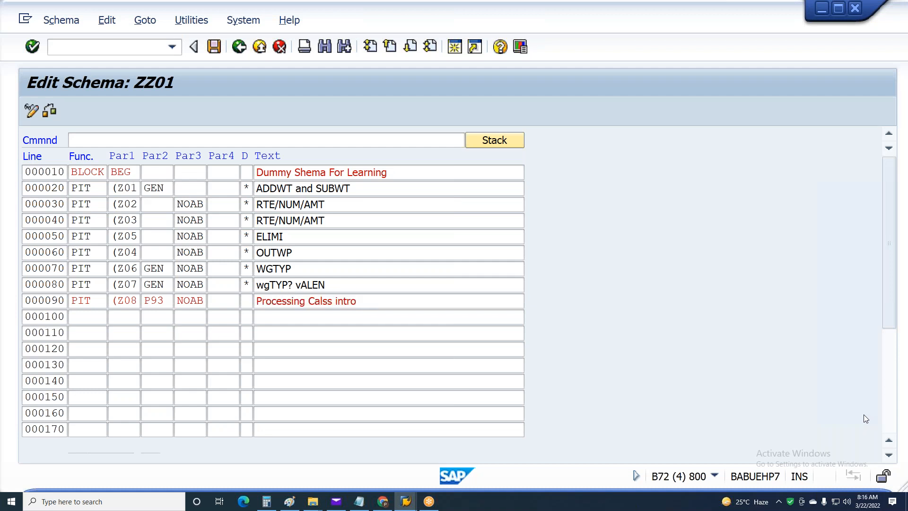
{"action": "key", "text": "ctrl+s"}
{"action": "key", "text": "Return"}
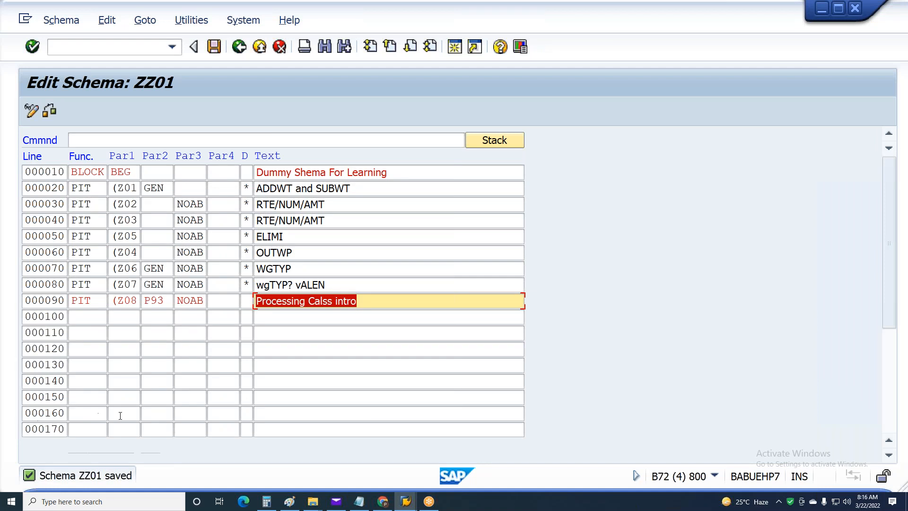
Check the P93 parameter of the (Z08 line and, in Notepad, the note on maintaining processing class specifications in table V_512W_D.
{"action": "left_click", "coordinate": [121, 305]}
{"action": "left_click", "coordinate": [157, 304]}
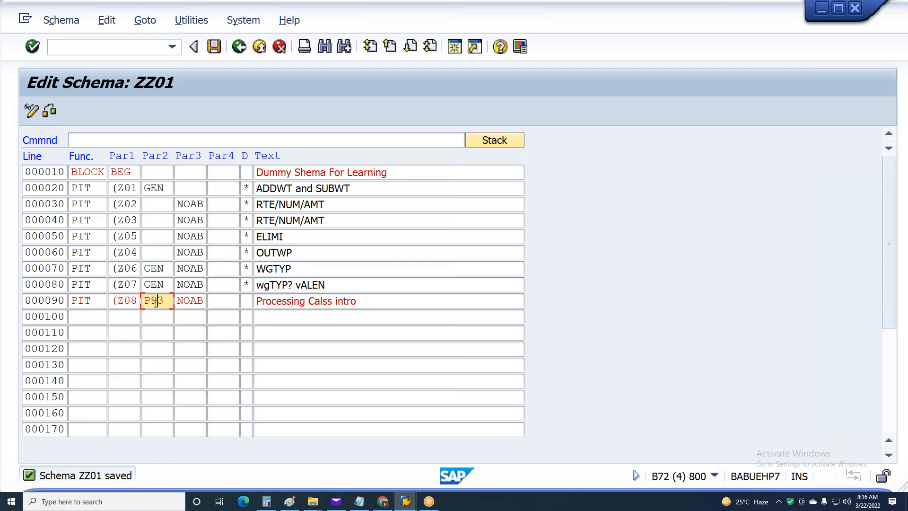
{"action": "key", "text": "alt+Tab"}
{"action": "key", "text": "shift+End"}
{"action": "key", "text": "Right"}
{"action": "left_click_drag", "start_coordinate": [475, 434], "coordinate": [314, 435]}
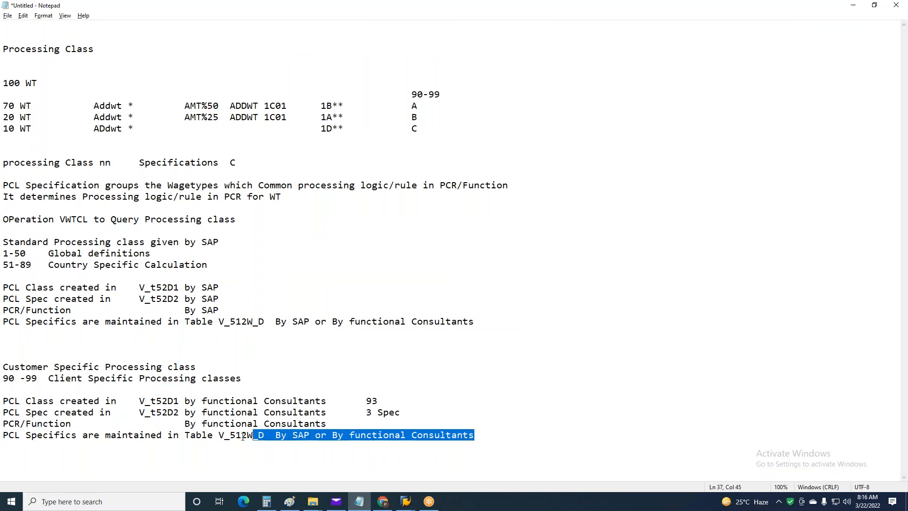
{"action": "left_click_drag", "start_coordinate": [474, 435], "coordinate": [4, 438]}
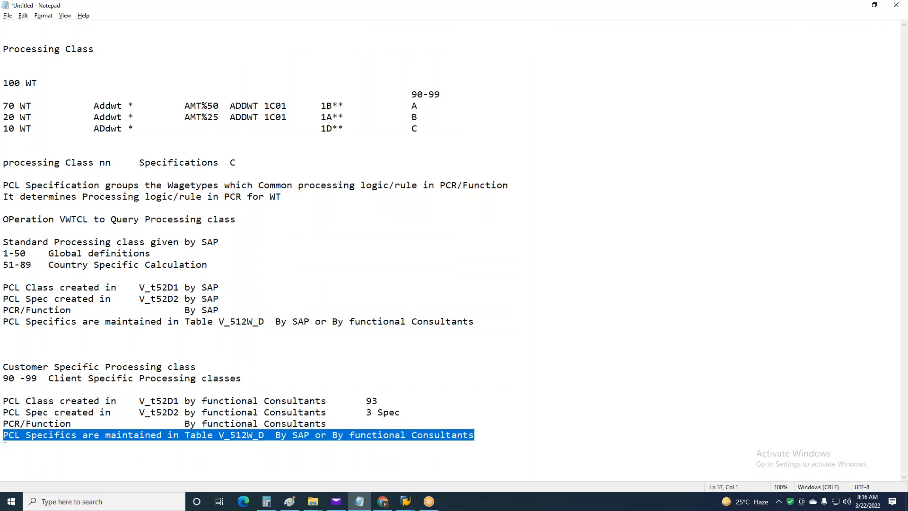
{"action": "left_click_drag", "start_coordinate": [185, 435], "coordinate": [188, 429]}
{"action": "key", "text": "Left"}
{"action": "key", "text": "Left"}
{"action": "key", "text": "Left"}
{"action": "key", "text": "Left"}
{"action": "key", "text": "Left"}
{"action": "key", "text": "Left"}
{"action": "key", "text": "Left"}
{"action": "key", "text": "Left"}
{"action": "key", "text": "Left"}
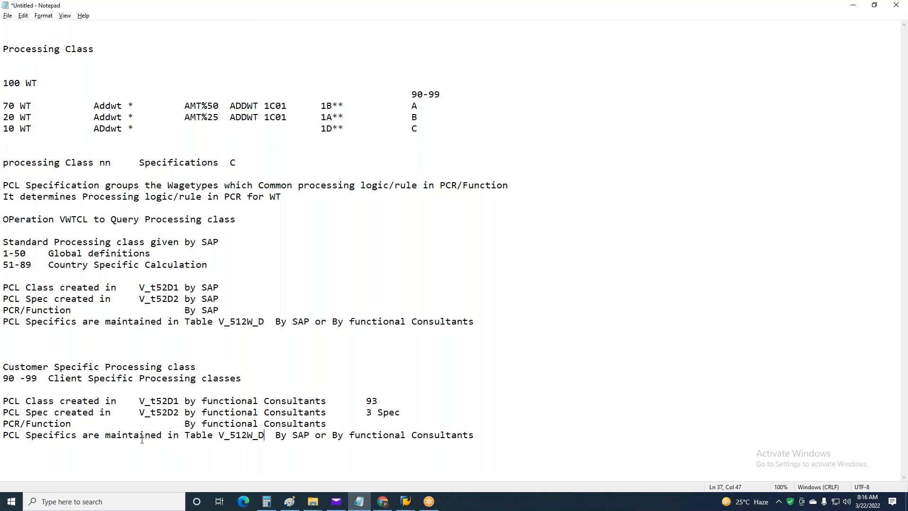
Switch to the SAP session showing the Display Log Tree and exit the old payroll log.
{"action": "left_click", "coordinate": [406, 501]}
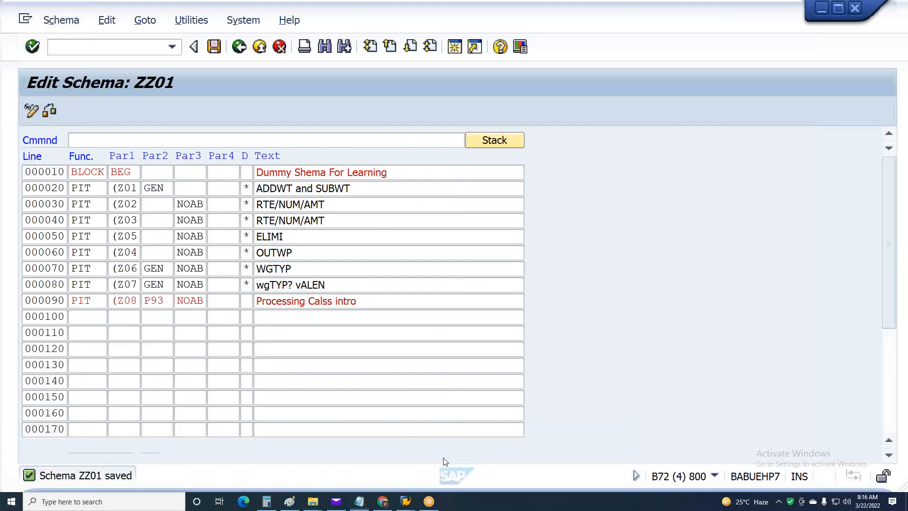
{"action": "mouse_move", "coordinate": [406, 502]}
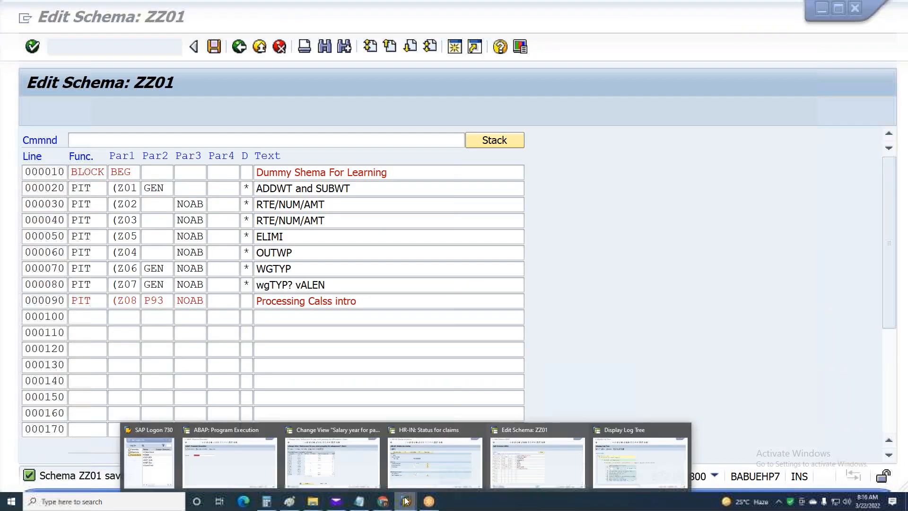
{"action": "mouse_move", "coordinate": [407, 468]}
{"action": "left_click", "coordinate": [607, 461]}
{"action": "key", "text": "F3"}
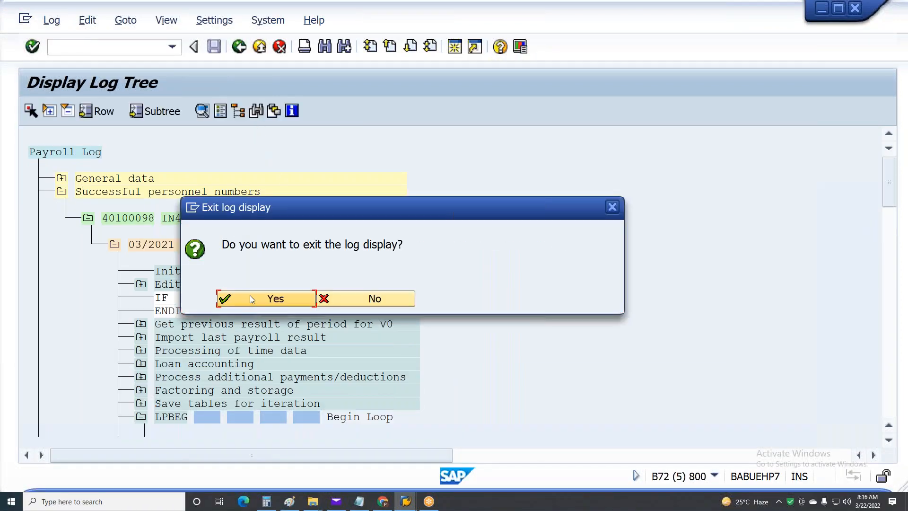
{"action": "left_click", "coordinate": [264, 297]}
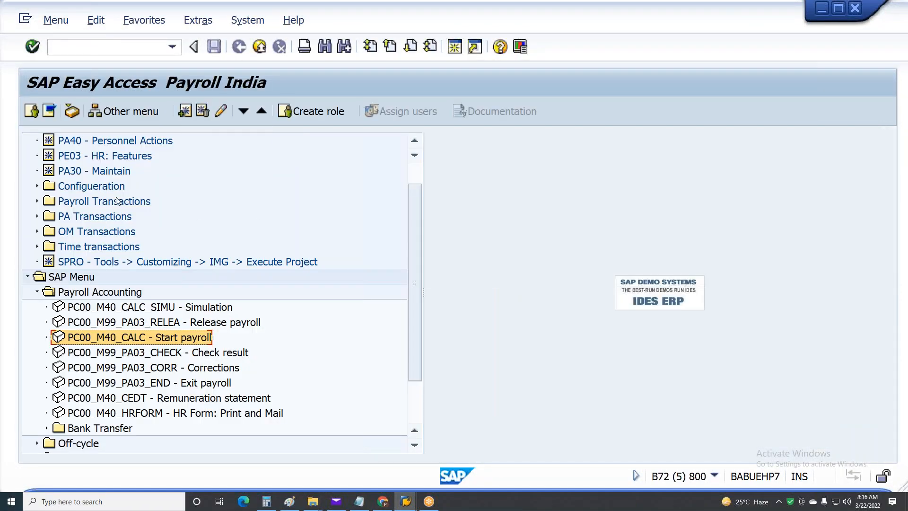
Open the US payroll menu with transaction PC10 and start PC00_M10_CALC - Start payroll.
{"action": "left_click", "coordinate": [67, 49]}
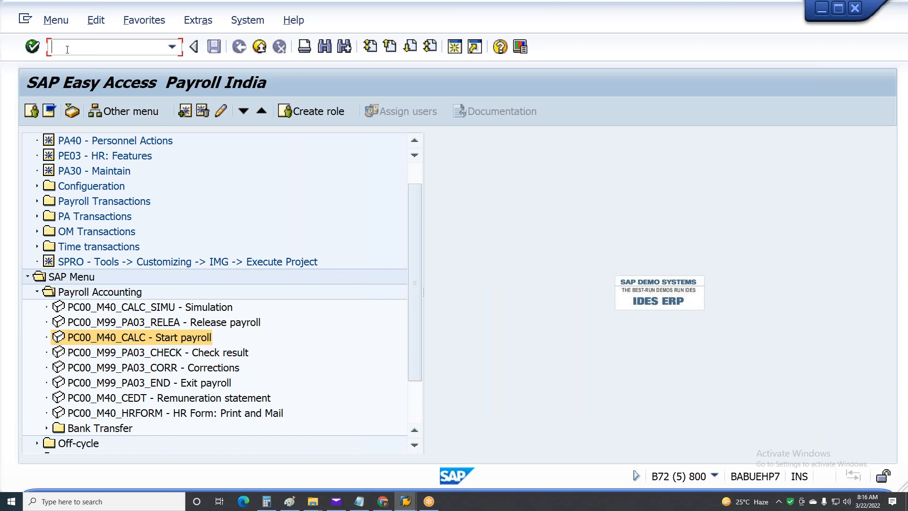
{"action": "type", "text": "PC10"}
{"action": "key", "text": "Return"}
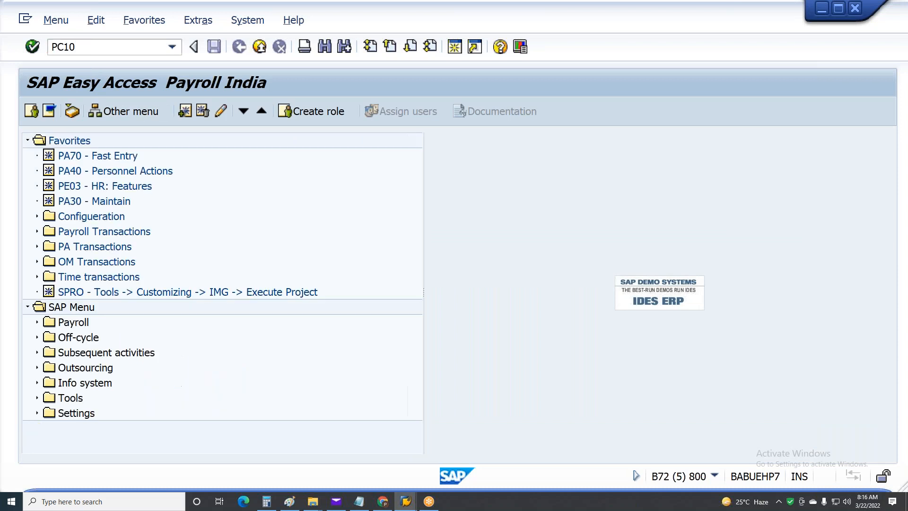
{"action": "left_click", "coordinate": [43, 322]}
{"action": "left_click", "coordinate": [38, 323]}
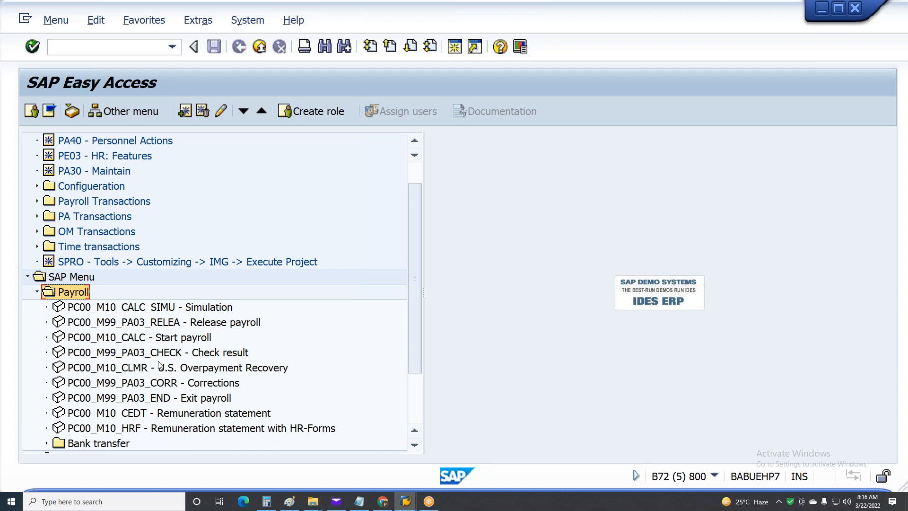
{"action": "double_click", "coordinate": [157, 340]}
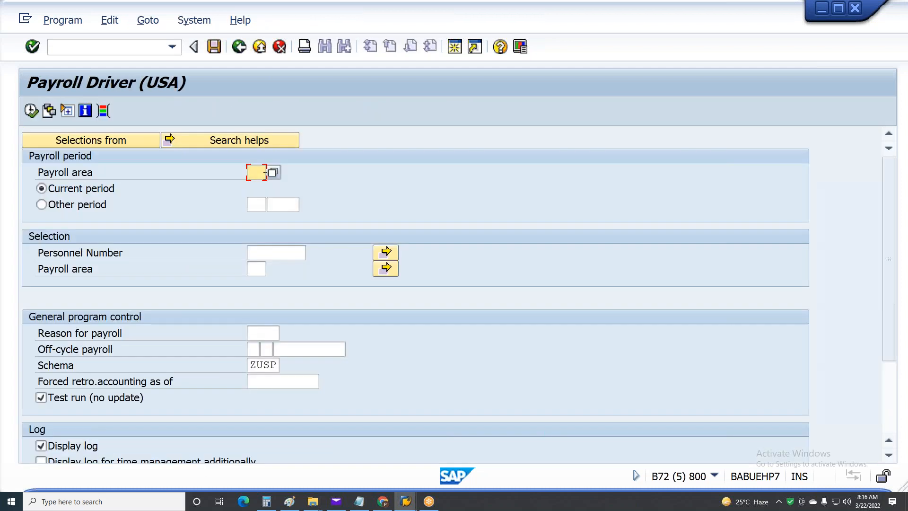
Set the payroll area to 6A for both the payroll period and the selection, and choose the employee's personnel number.
{"action": "left_click", "coordinate": [256, 173]}
{"action": "left_click", "coordinate": [258, 185]}
{"action": "left_click_drag", "start_coordinate": [250, 173], "coordinate": [350, 184]}
{"action": "left_click", "coordinate": [256, 173]}
{"action": "left_click", "coordinate": [255, 201]}
{"action": "left_click", "coordinate": [256, 269]}
{"action": "left_click", "coordinate": [258, 297]}
{"action": "left_click", "coordinate": [262, 249]}
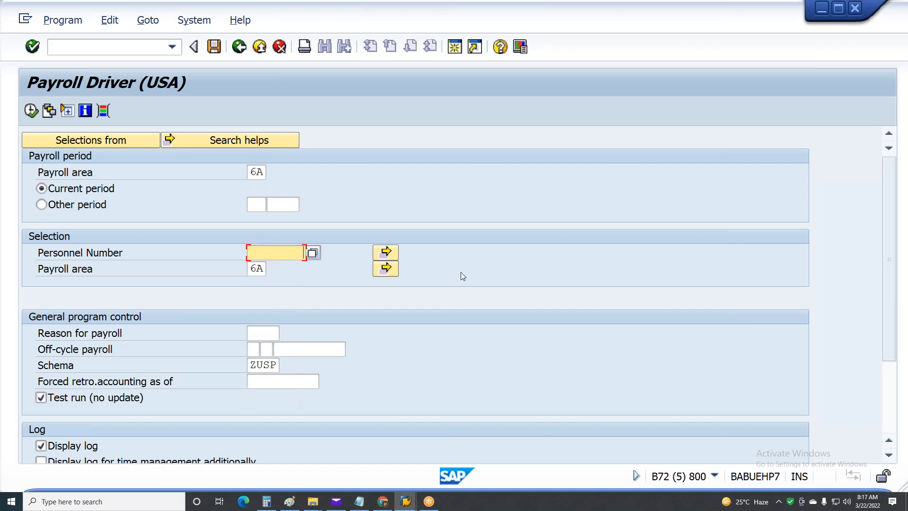
{"action": "key", "text": "space"}
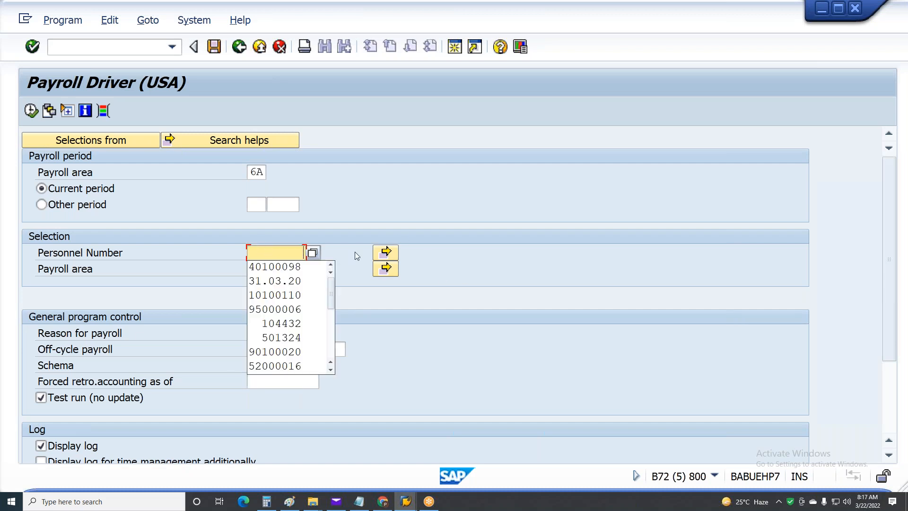
{"action": "left_click", "coordinate": [288, 295]}
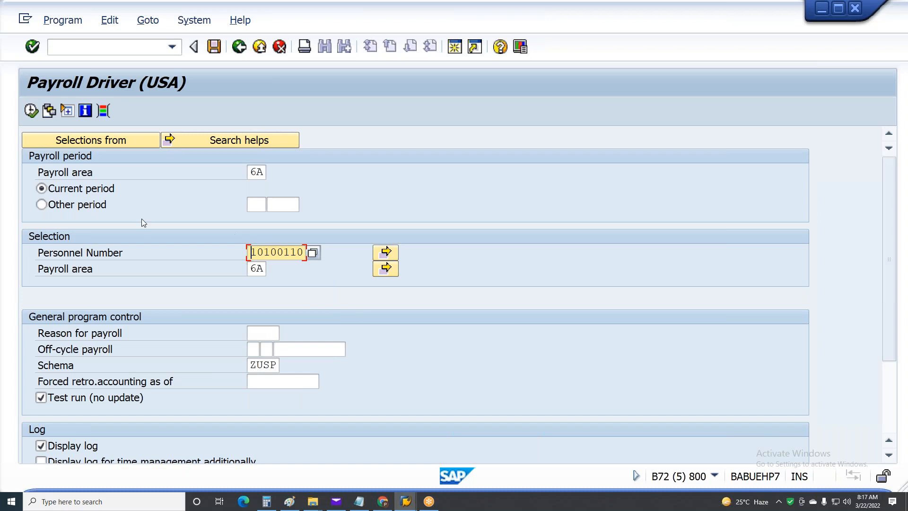
Set the payroll run to the other period 1 of 2021.
{"action": "left_click", "coordinate": [91, 207]}
{"action": "type", "text": "1"}
{"action": "key", "text": "Tab"}
{"action": "type", "text": "2021"}
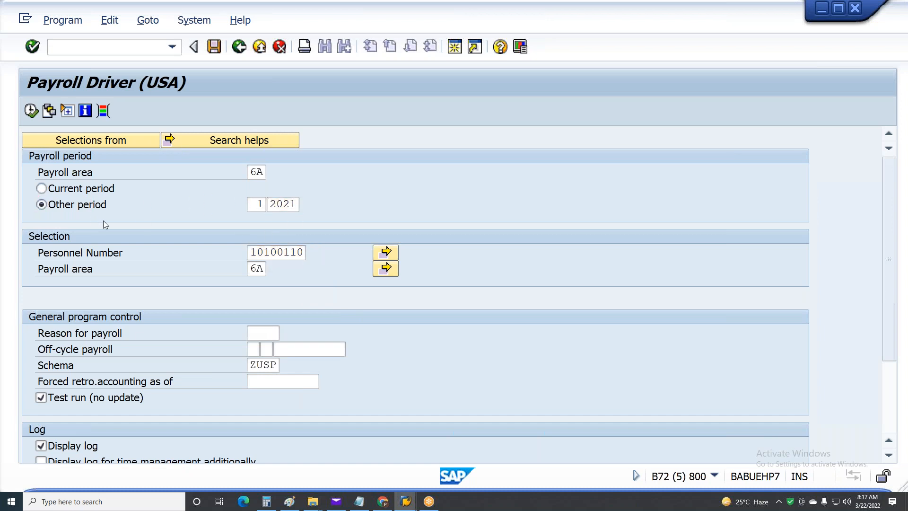
{"action": "key", "text": "Return"}
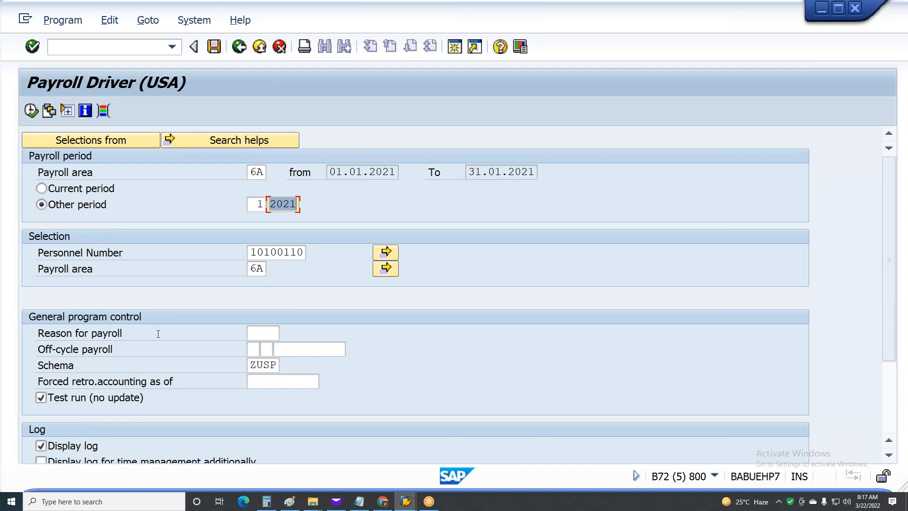
Set the payroll schema to Z1US and execute the test run with the log displayed.
{"action": "double_click", "coordinate": [255, 364]}
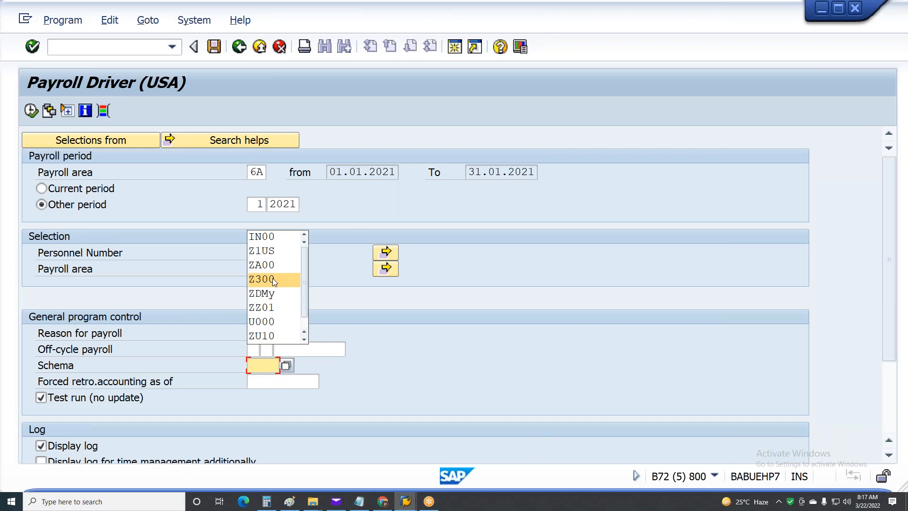
{"action": "left_click", "coordinate": [262, 250]}
{"action": "scroll", "coordinate": [158, 374], "scroll_direction": "down", "scroll_amount": 3}
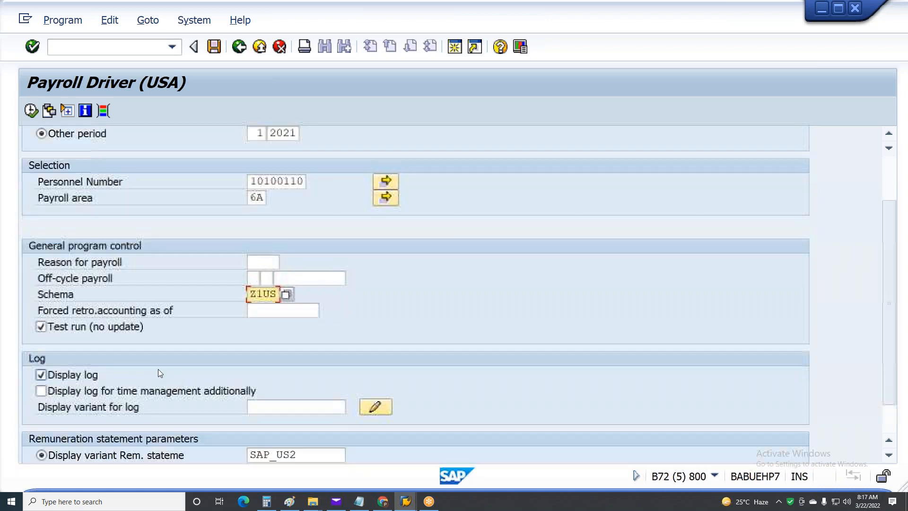
{"action": "key", "text": "Return"}
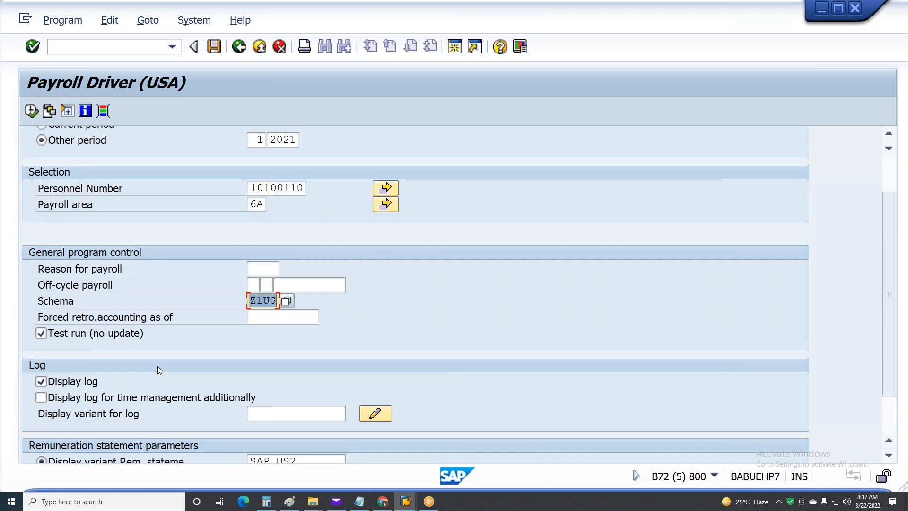
{"action": "scroll", "coordinate": [158, 367], "scroll_direction": "up", "scroll_amount": 3}
{"action": "key", "text": "F8"}
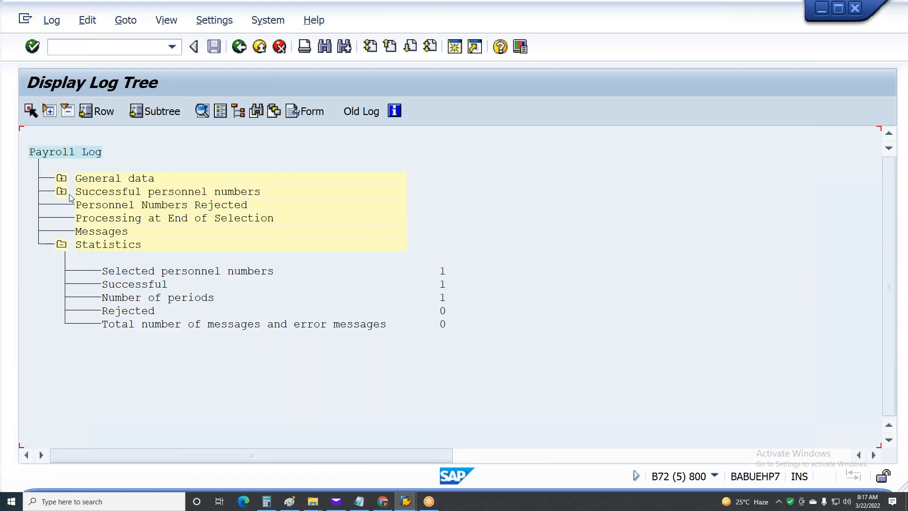
Expand the payroll log for period 01/2021 down to the Processing node of rule (Z08 in Dummy Shema For Learning.
{"action": "left_click", "coordinate": [62, 191]}
{"action": "left_click", "coordinate": [88, 218]}
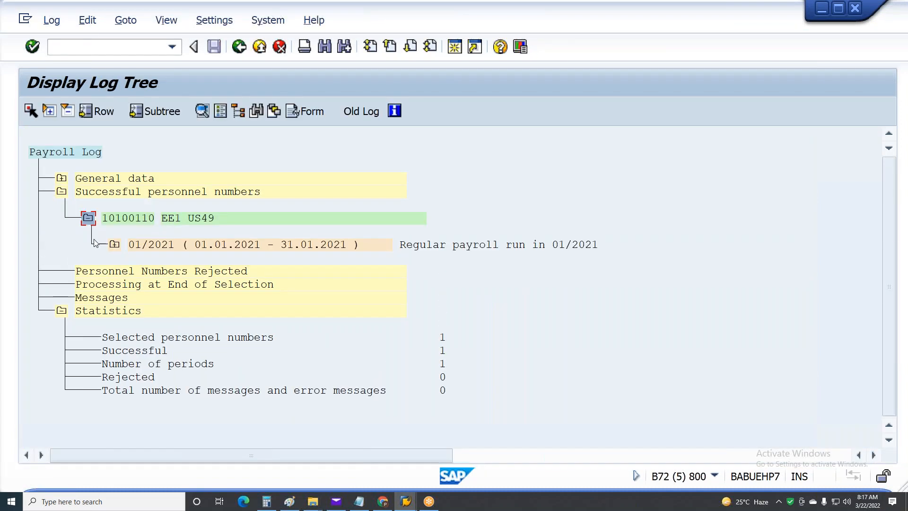
{"action": "left_click", "coordinate": [114, 245]}
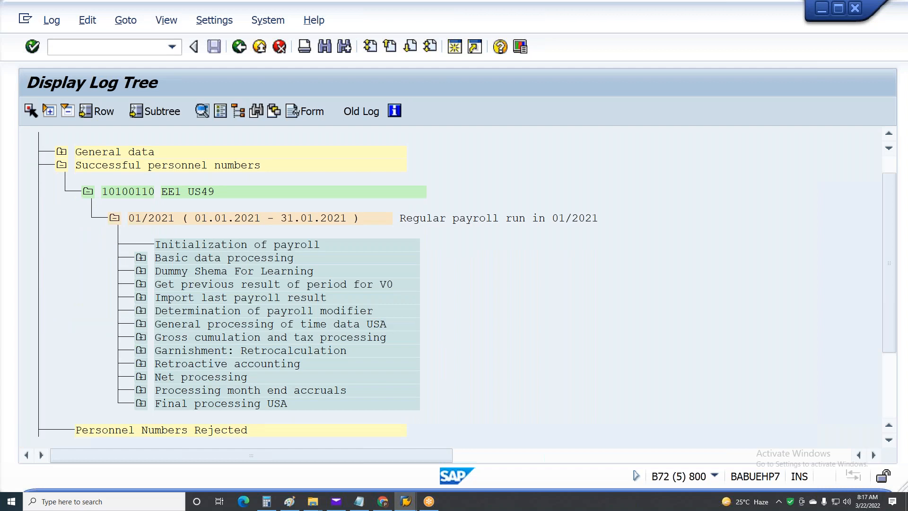
{"action": "left_click", "coordinate": [141, 271]}
{"action": "left_click", "coordinate": [167, 297]}
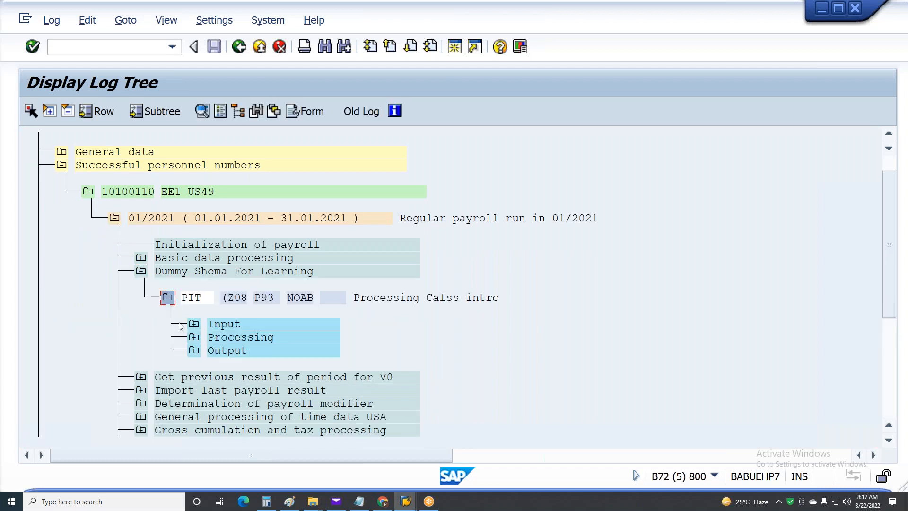
{"action": "left_click", "coordinate": [194, 339]}
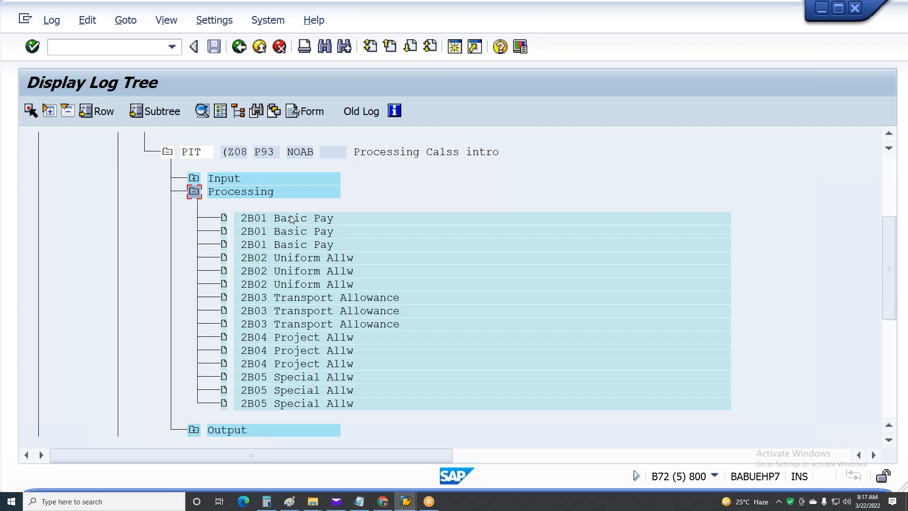
Open the log detail of wage type 2B01 Basic Pay and examine the VWTCL 93 branches and ADDWT * in rule (Z08.
{"action": "double_click", "coordinate": [291, 219]}
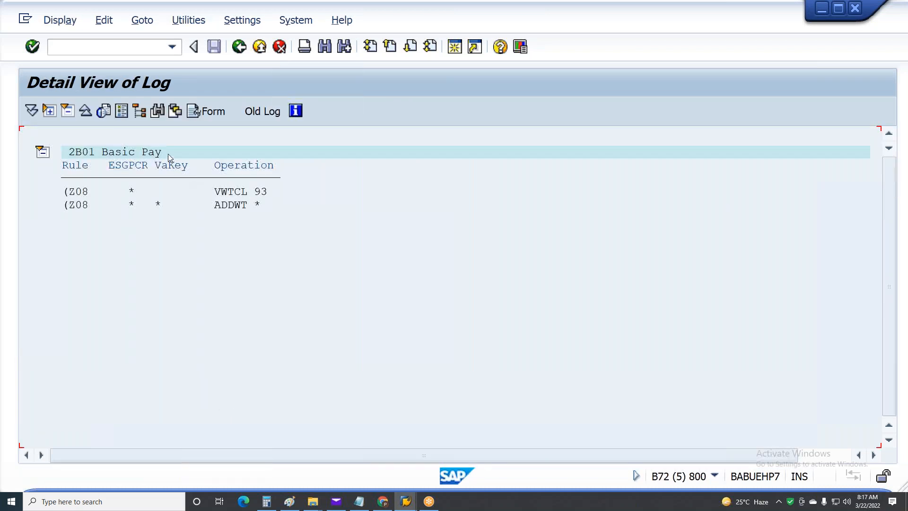
{"action": "double_click", "coordinate": [168, 155]}
{"action": "left_click", "coordinate": [118, 179]}
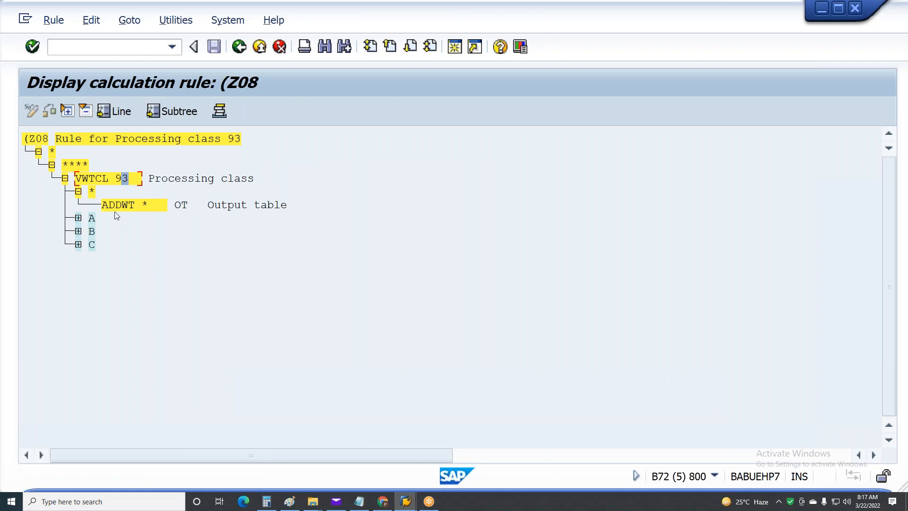
{"action": "left_click", "coordinate": [92, 231]}
{"action": "left_click", "coordinate": [93, 245]}
{"action": "left_click", "coordinate": [92, 193]}
{"action": "left_click", "coordinate": [139, 205]}
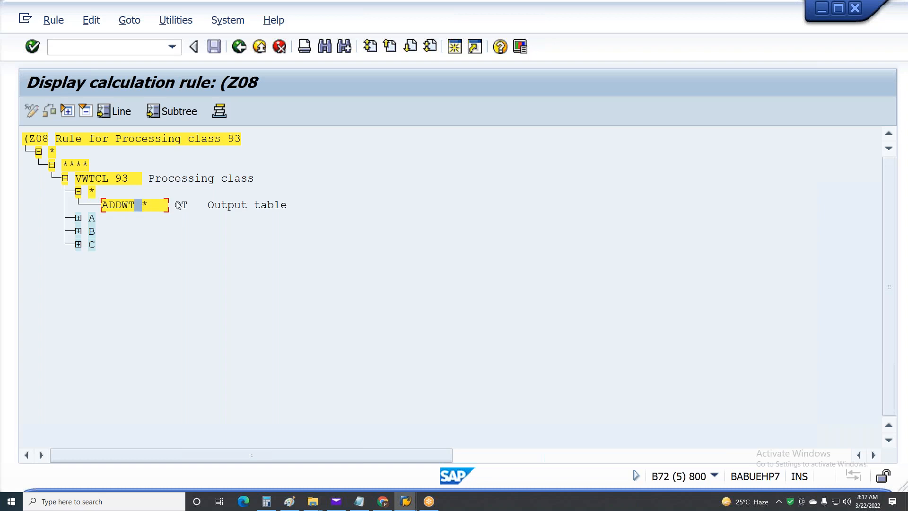
Expand branches A, B and C under VWTCL 93 to examine their operations, and leave the rule (Z08 display.
{"action": "left_click", "coordinate": [78, 218]}
{"action": "left_click", "coordinate": [79, 271]}
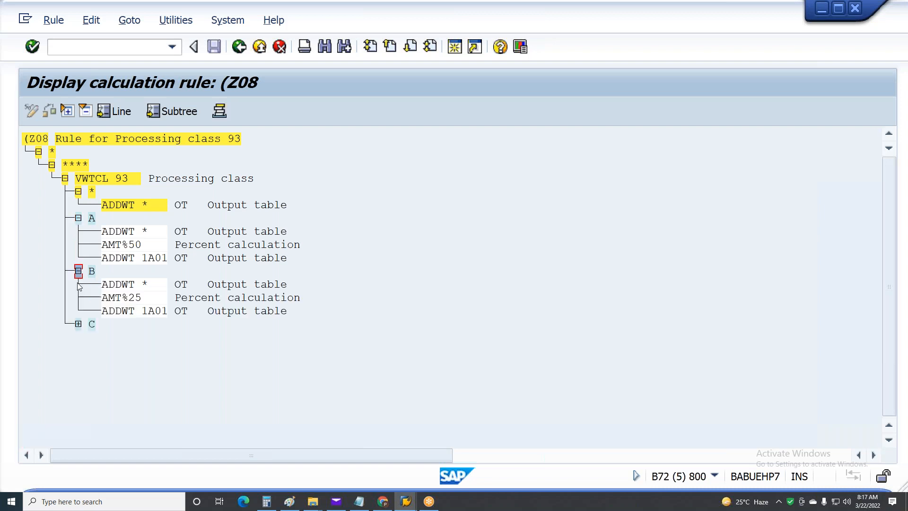
{"action": "left_click", "coordinate": [78, 324]}
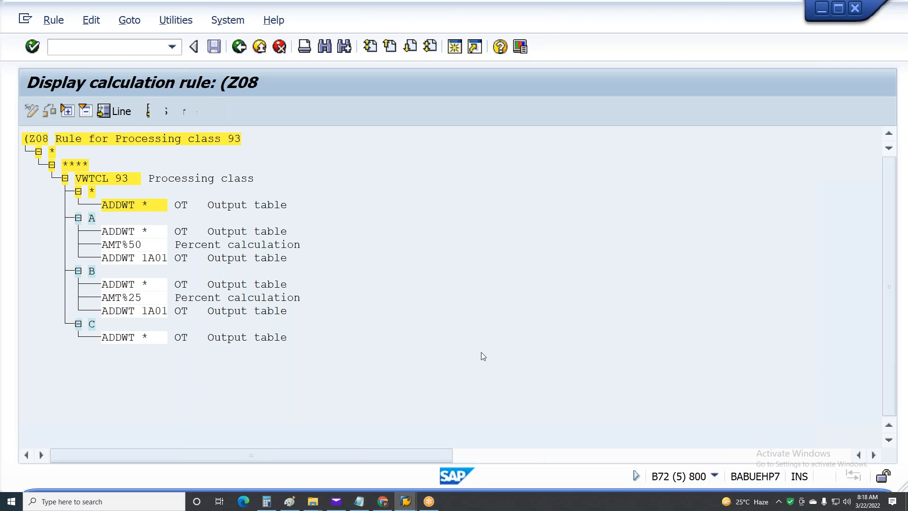
{"action": "key", "text": "F3"}
{"action": "key", "text": "F3"}
Switch to the session with the salary year allowance view, leave that view and start transaction SM30.
{"action": "left_click", "coordinate": [415, 501]}
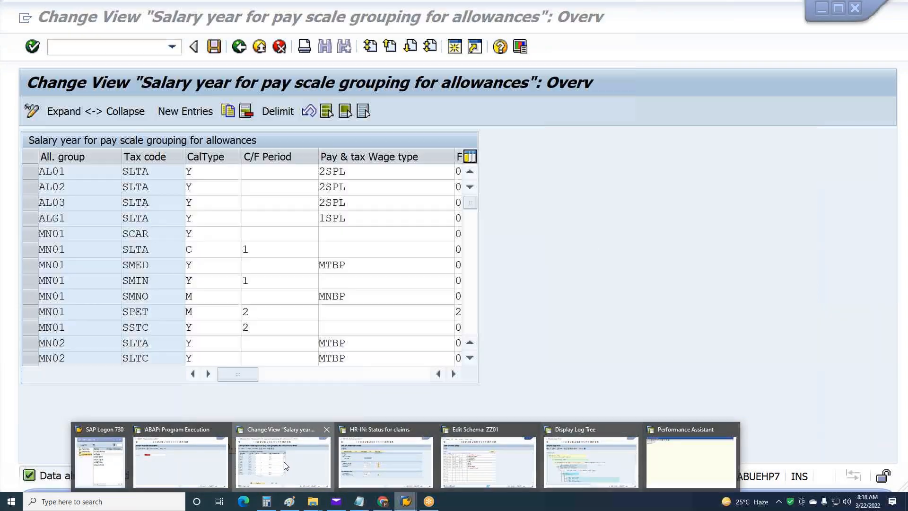
{"action": "left_click", "coordinate": [283, 461]}
{"action": "key", "text": "F3"}
{"action": "key", "text": "F3"}
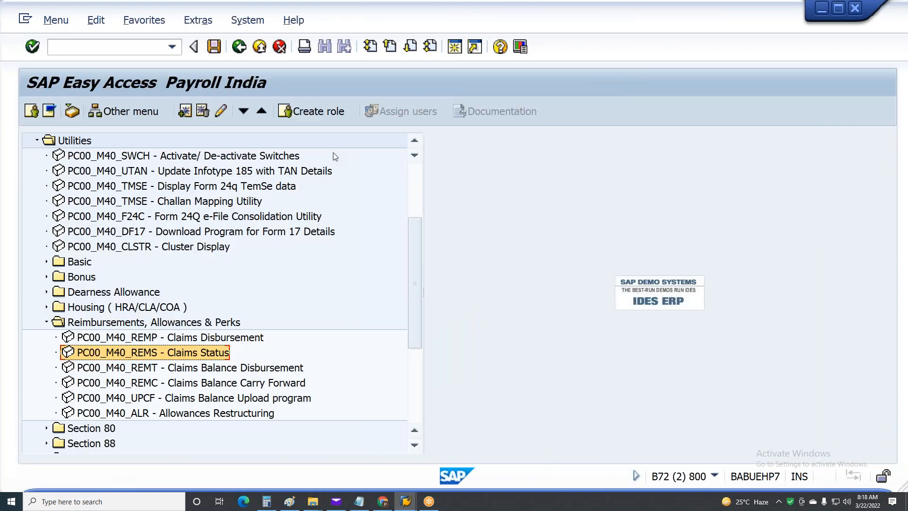
{"action": "left_click", "coordinate": [58, 50]}
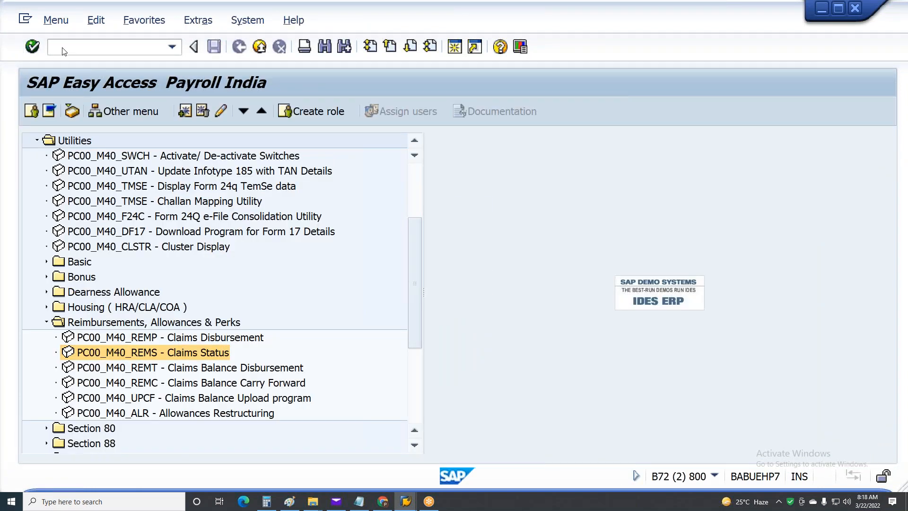
{"action": "type", "text": "Sm30"}
{"action": "key", "text": "Return"}
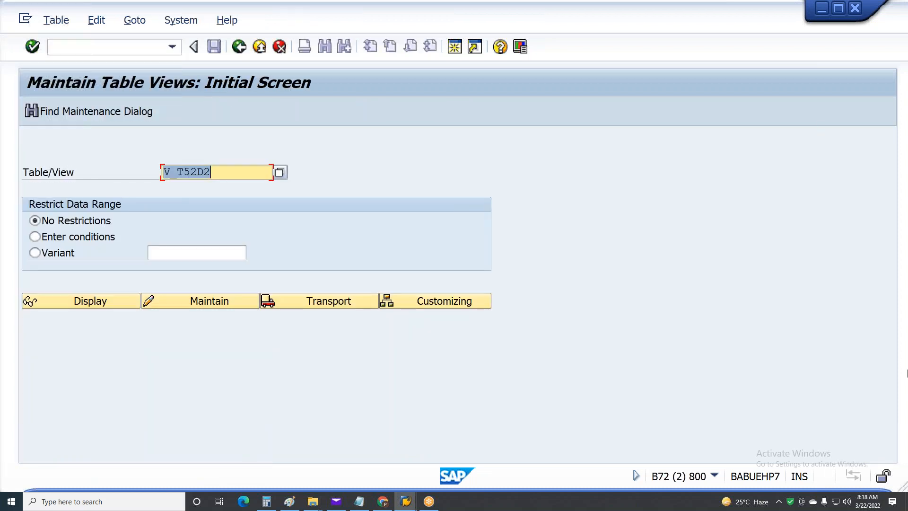
Open table view V_512W_D for maintenance with country grouping 10 and the edit everything mode.
{"action": "key", "text": "Right"}
{"action": "key", "text": "Right"}
{"action": "key", "text": "BackSpace"}
{"action": "key", "text": "BackSpace"}
{"action": "key", "text": "BackSpace"}
{"action": "key", "text": "BackSpace"}
{"action": "key", "text": "BackSpace"}
{"action": "key", "text": "BackSpace"}
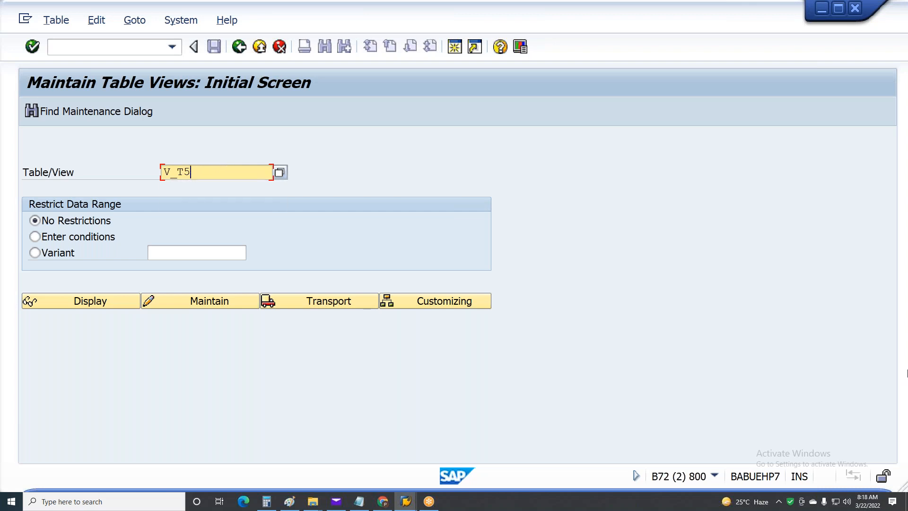
{"action": "type", "text": "512w"}
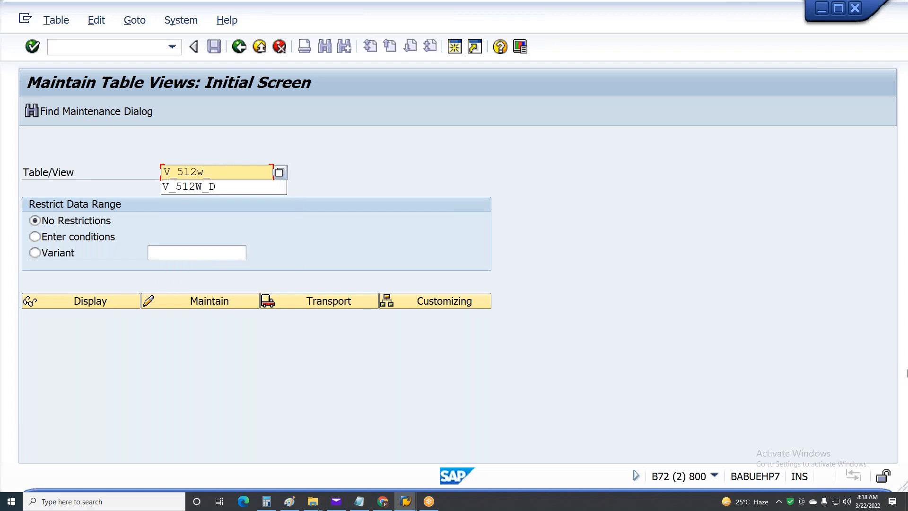
{"action": "type", "text": "_D"}
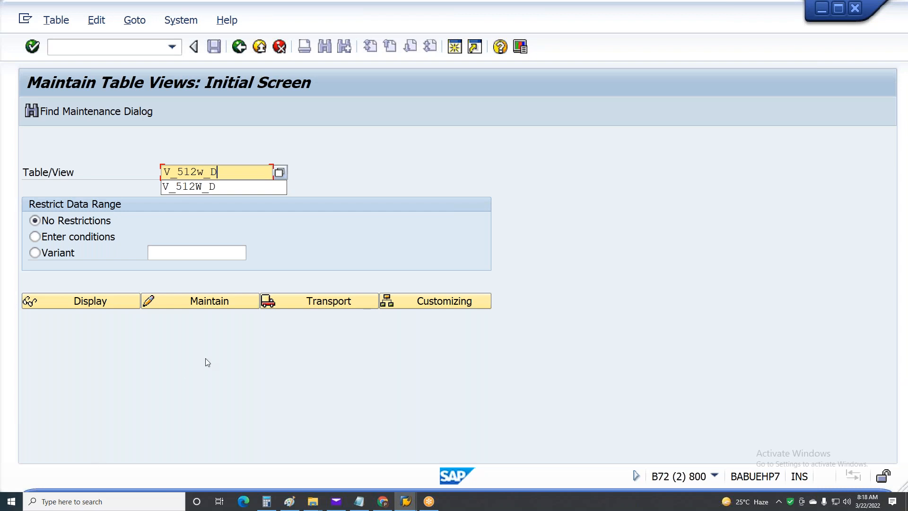
{"action": "left_click", "coordinate": [200, 309]}
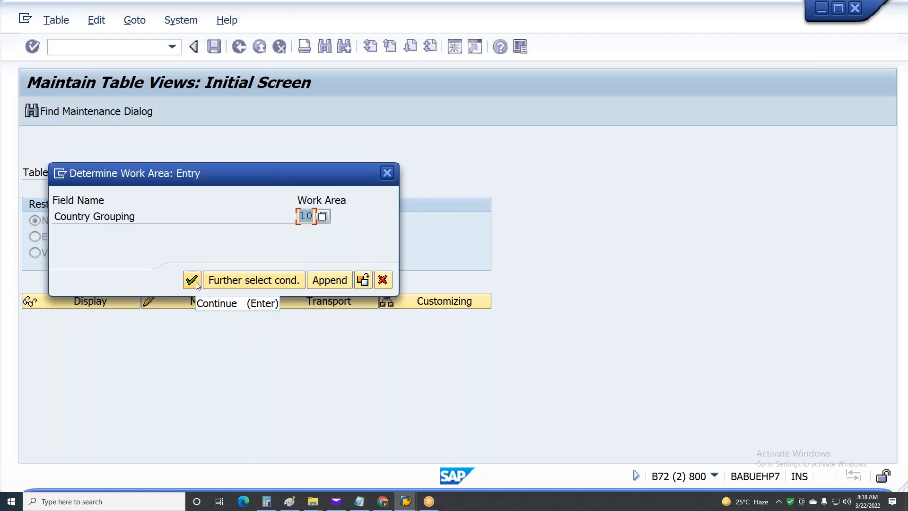
{"action": "left_click", "coordinate": [193, 281]}
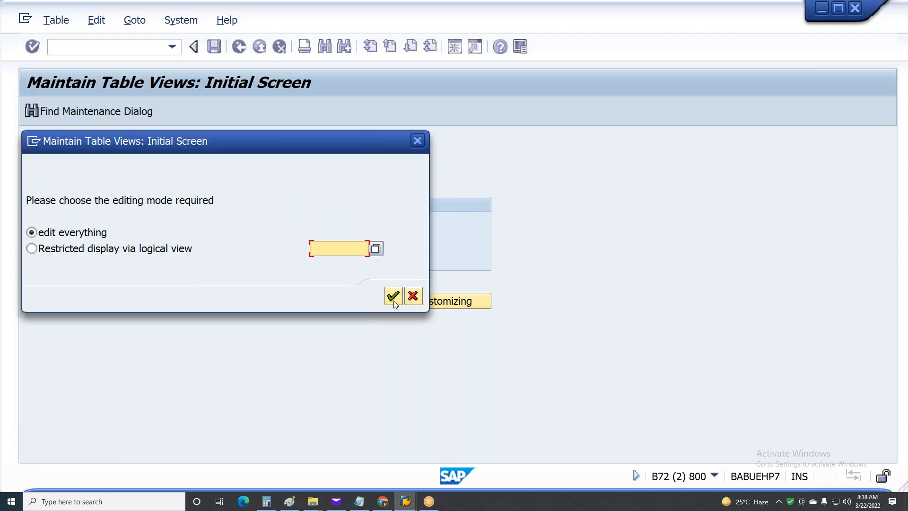
{"action": "left_click", "coordinate": [401, 295]}
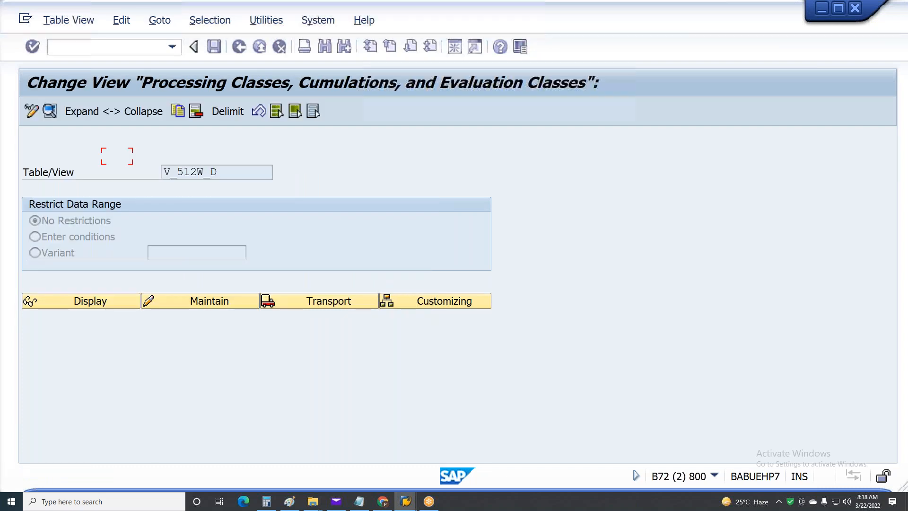
Find wage types from 2B0, open 2B01 Basic Pay and review its processing classes, cumulations and evaluation classes.
{"action": "left_click", "coordinate": [317, 446]}
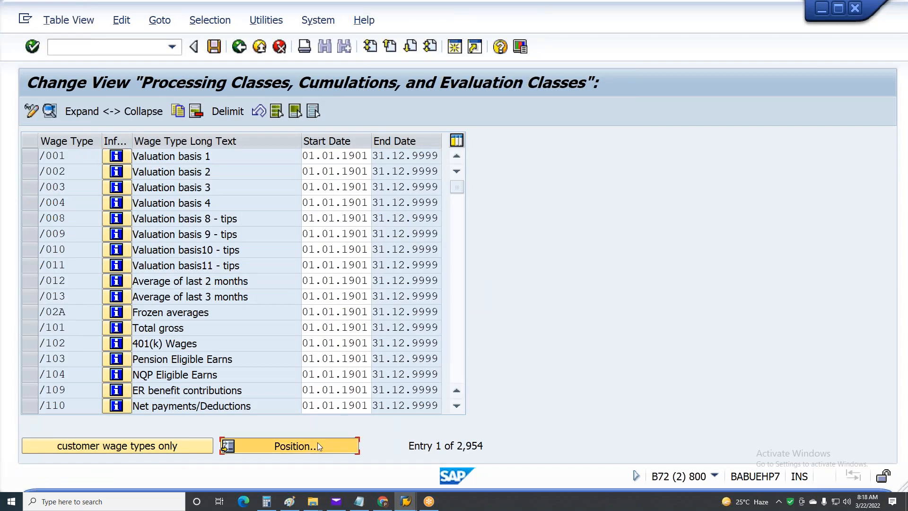
{"action": "type", "text": "2b0"}
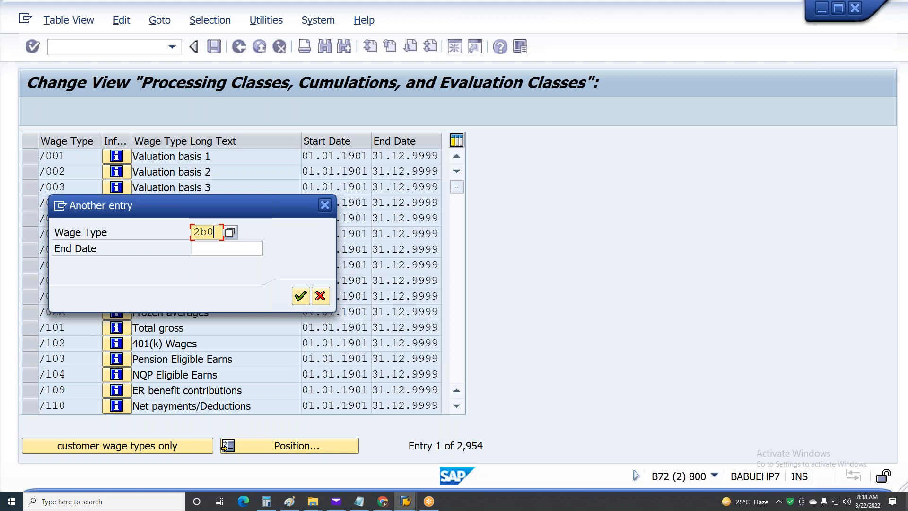
{"action": "key", "text": "Return"}
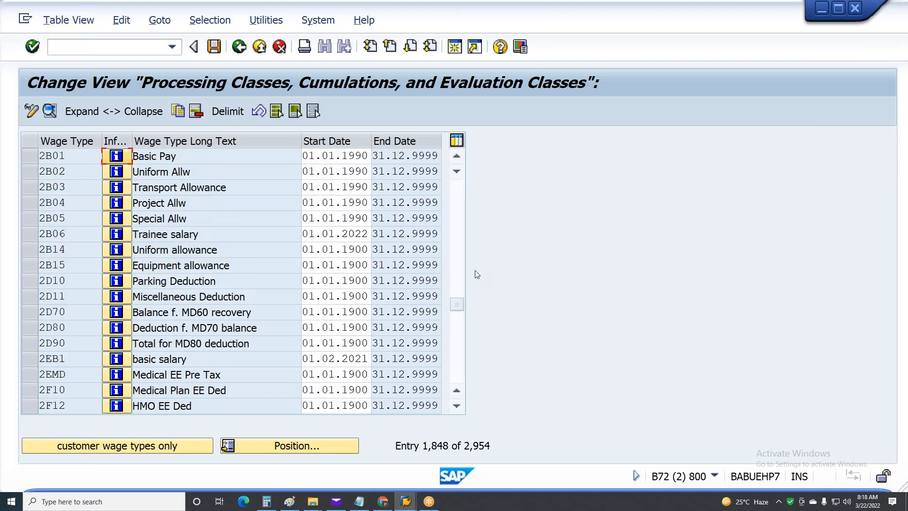
{"action": "double_click", "coordinate": [197, 155]}
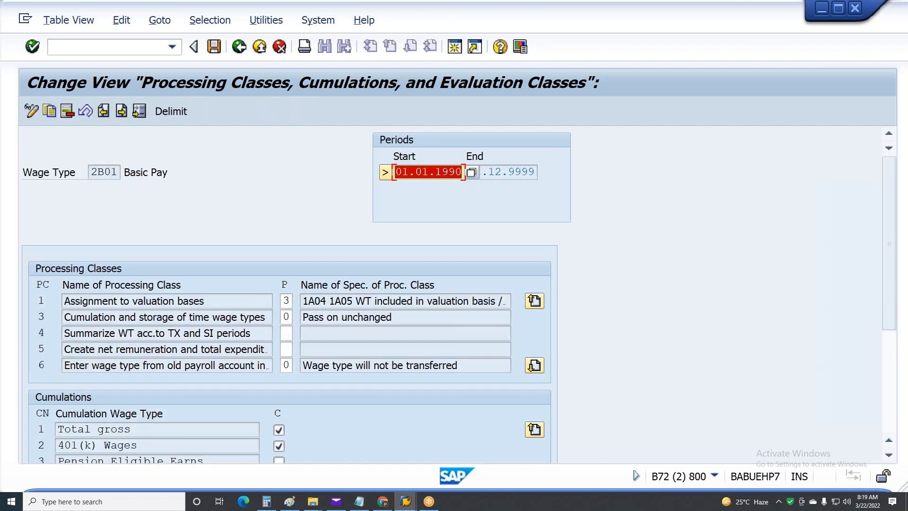
{"action": "scroll", "coordinate": [94, 267], "scroll_direction": "down", "scroll_amount": 1}
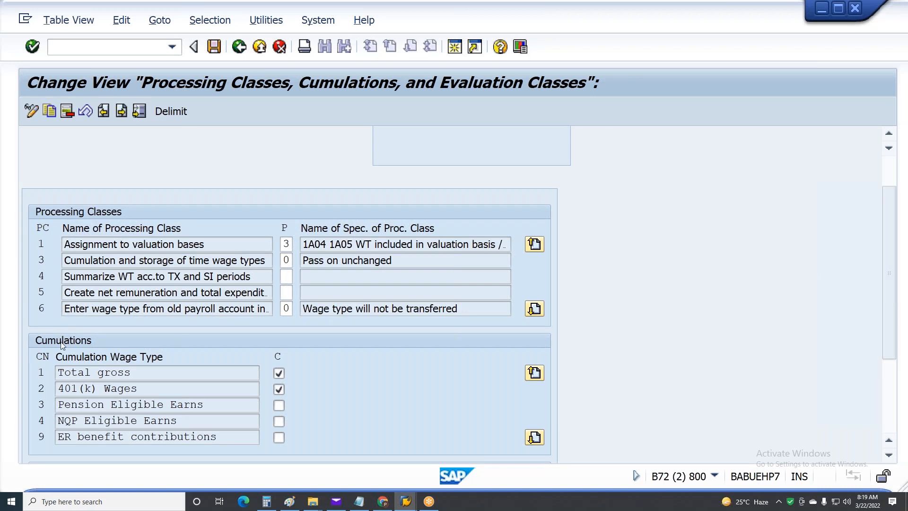
{"action": "scroll", "coordinate": [61, 335], "scroll_direction": "down", "scroll_amount": 3}
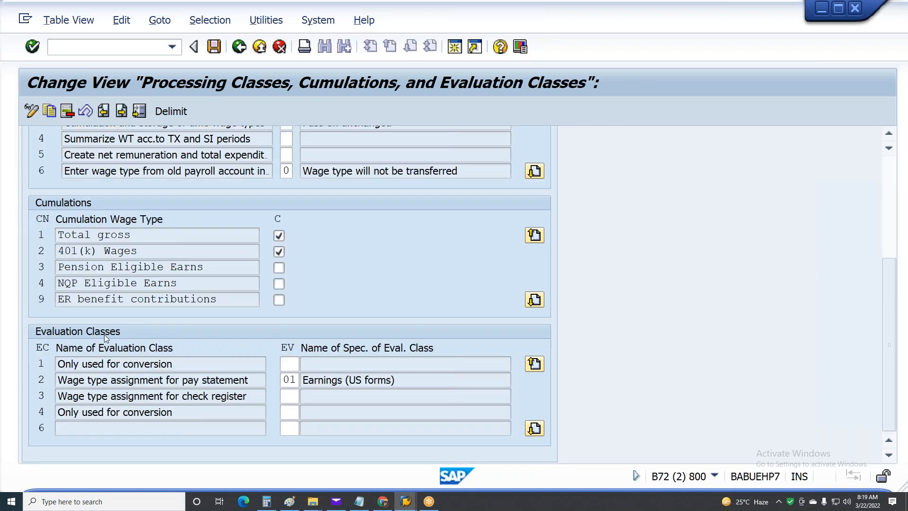
{"action": "scroll", "coordinate": [105, 334], "scroll_direction": "up", "scroll_amount": 4}
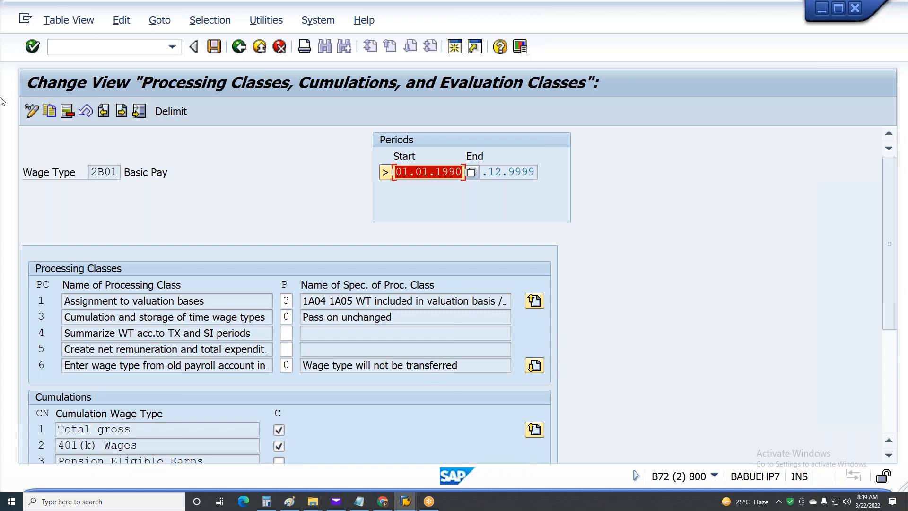
{"action": "left_click", "coordinate": [43, 303]}
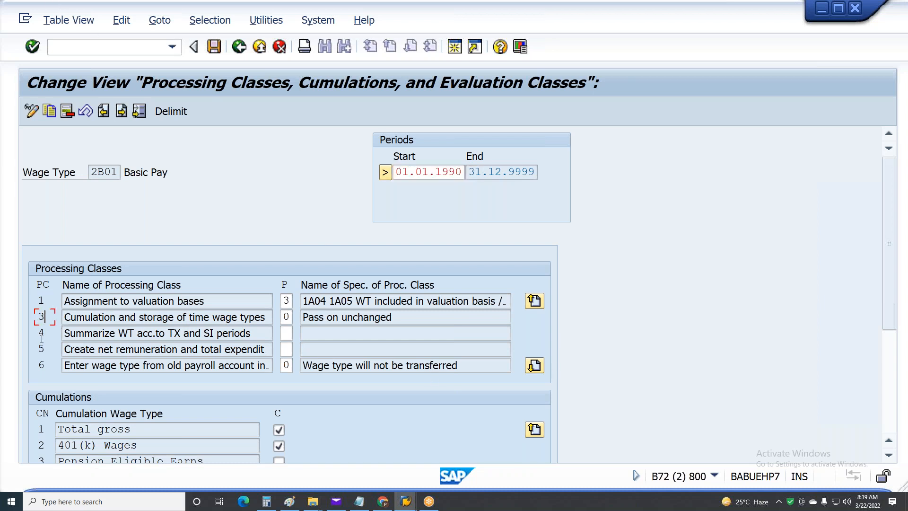
{"action": "left_click", "coordinate": [42, 366]}
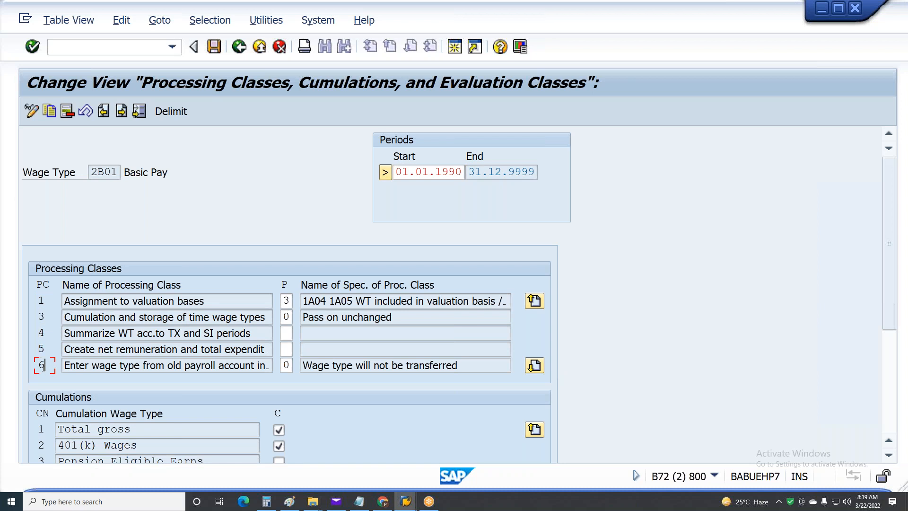
Assign specification A (Add 50%) to processing class 93 of wage type 2B01 Basic Pay and save.
{"action": "left_click", "coordinate": [534, 365]}
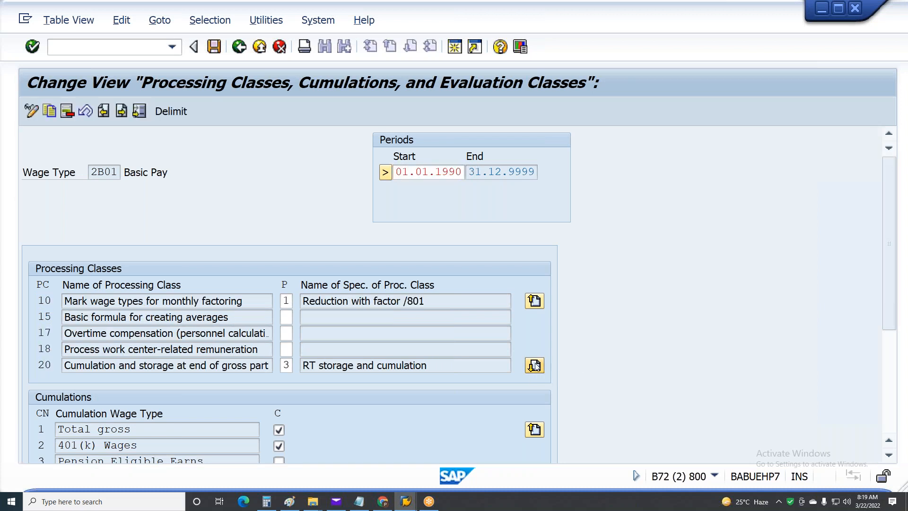
{"action": "left_click", "coordinate": [535, 365]}
{"action": "left_click", "coordinate": [535, 365]}
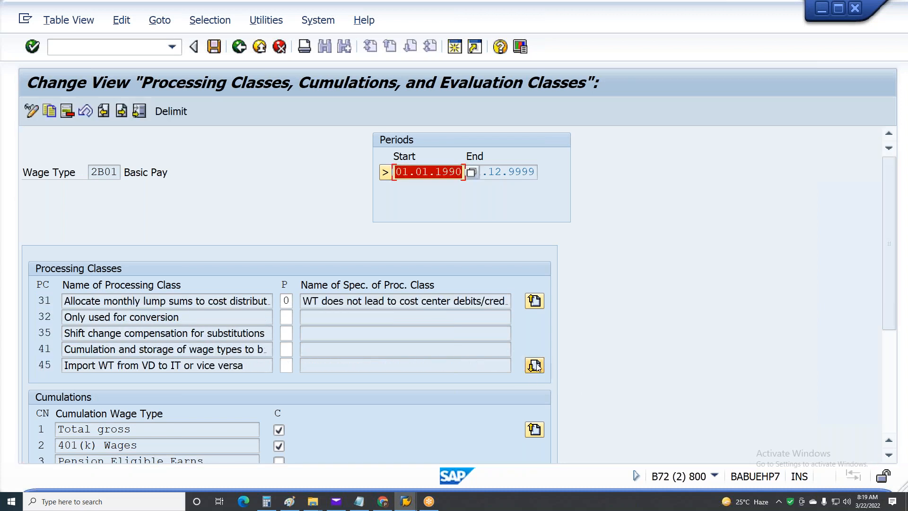
{"action": "left_click", "coordinate": [535, 365]}
{"action": "left_click", "coordinate": [535, 365]}
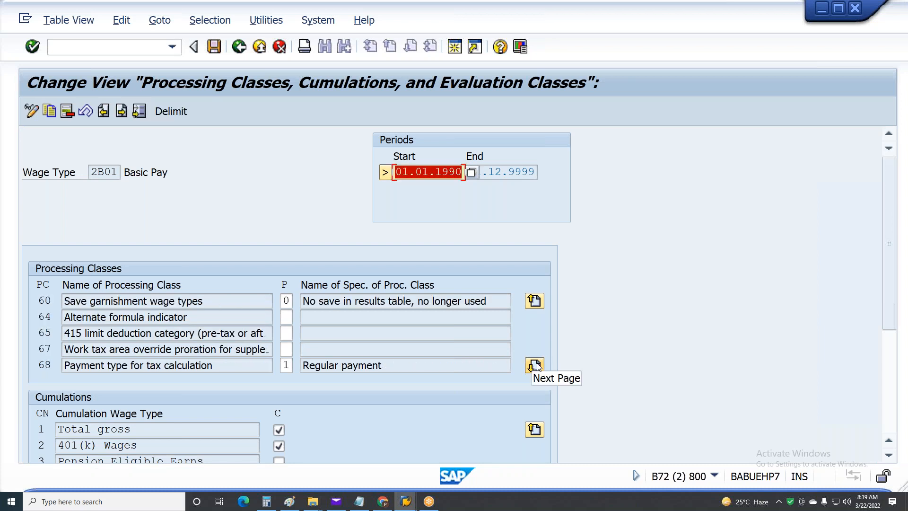
{"action": "left_click", "coordinate": [540, 368]}
{"action": "left_click", "coordinate": [541, 369]}
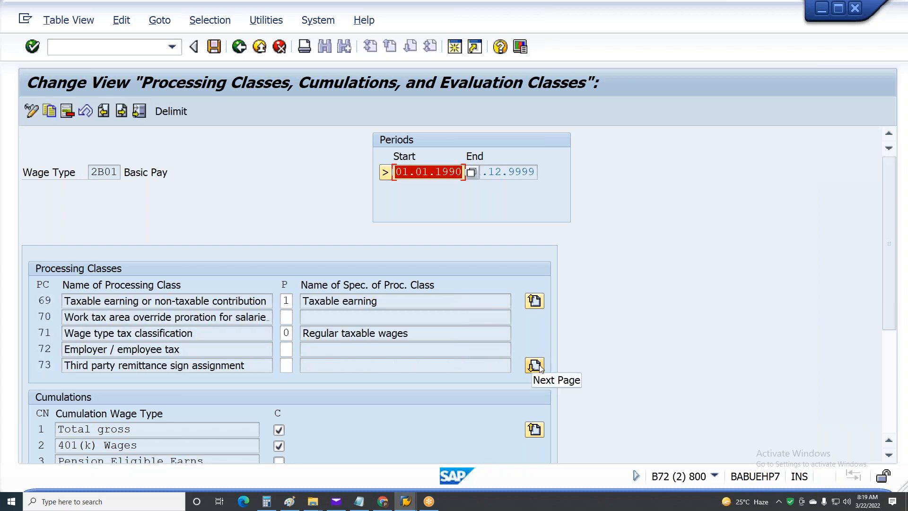
{"action": "left_click", "coordinate": [539, 367]}
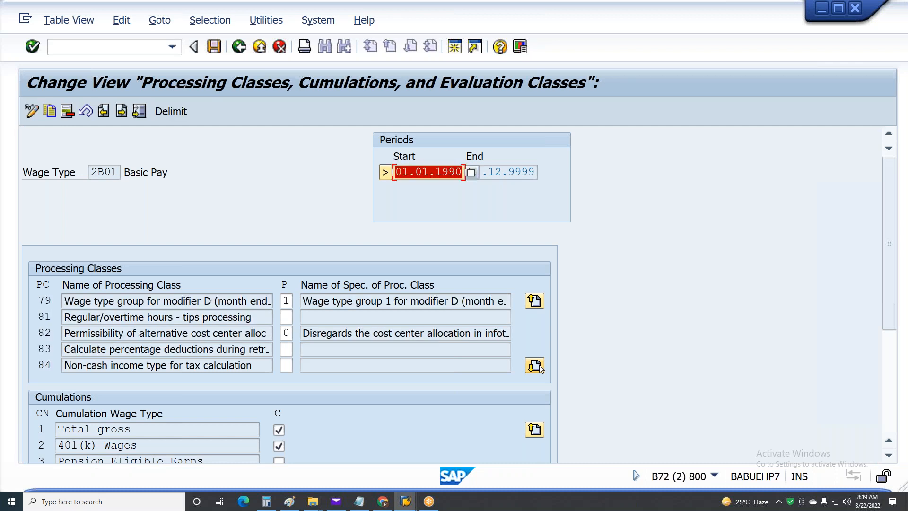
{"action": "left_click", "coordinate": [540, 368]}
{"action": "left_click", "coordinate": [540, 367]}
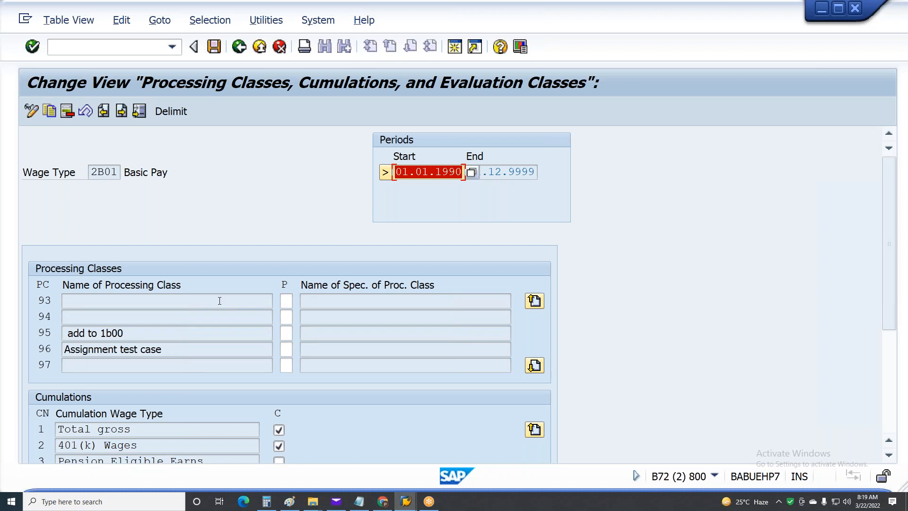
{"action": "left_click", "coordinate": [286, 301]}
{"action": "left_click", "coordinate": [299, 302]}
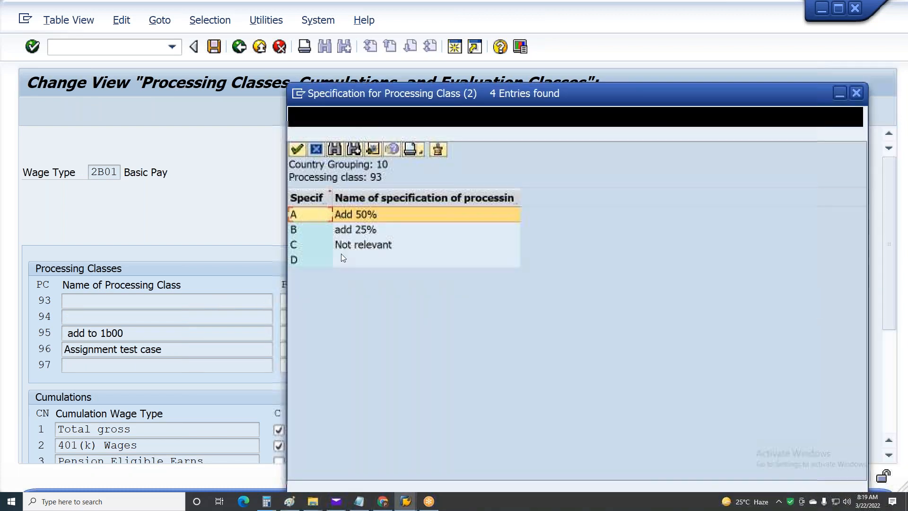
{"action": "double_click", "coordinate": [328, 217]}
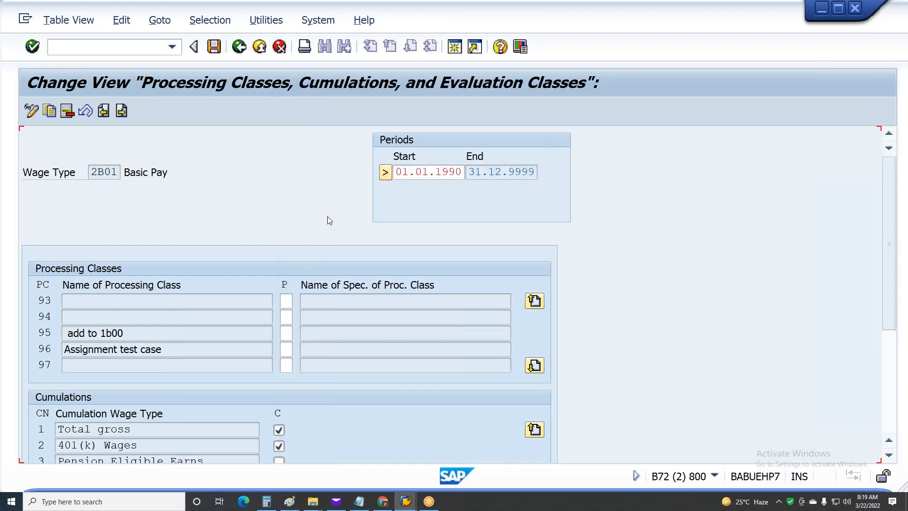
{"action": "key", "text": "Return"}
{"action": "key", "text": "ctrl+s"}
{"action": "key", "text": "Return"}
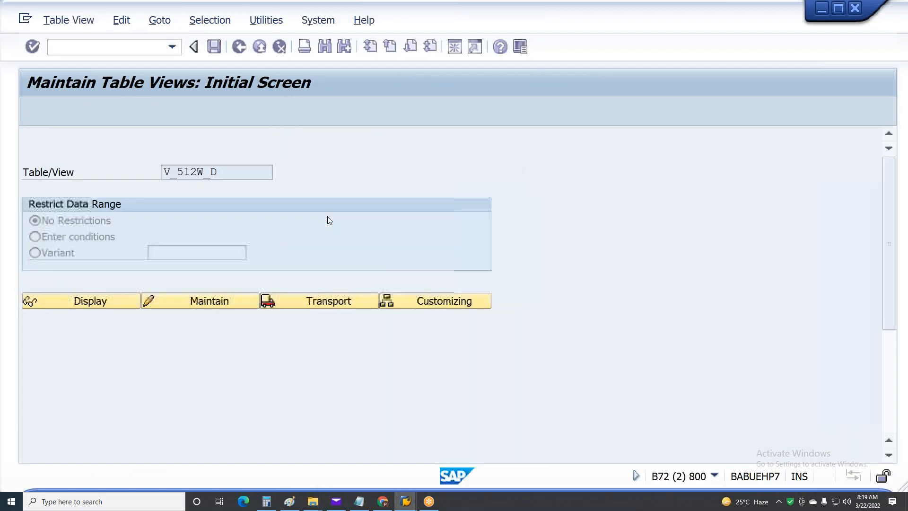
Assign specification B (add 25%) to processing class 93 of wage type 2B02 Uniform Allw and save.
{"action": "left_click", "coordinate": [122, 111]}
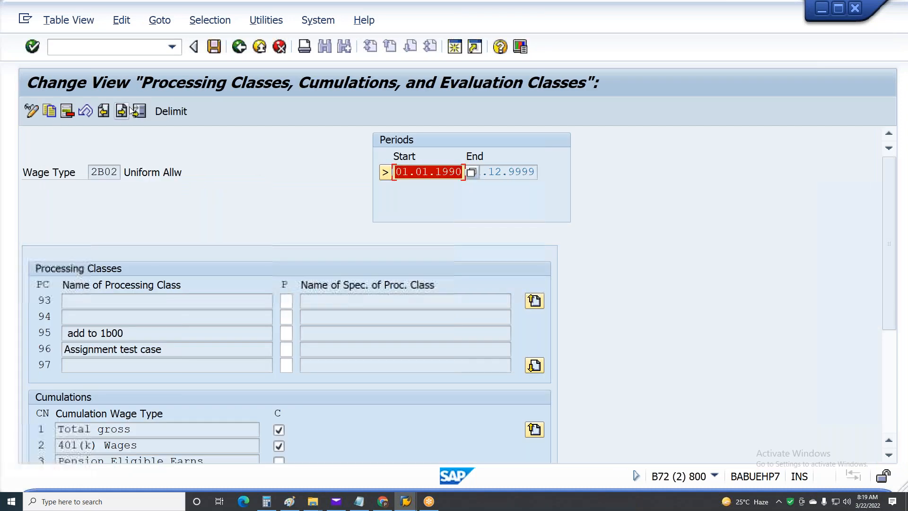
{"action": "left_click", "coordinate": [287, 300]}
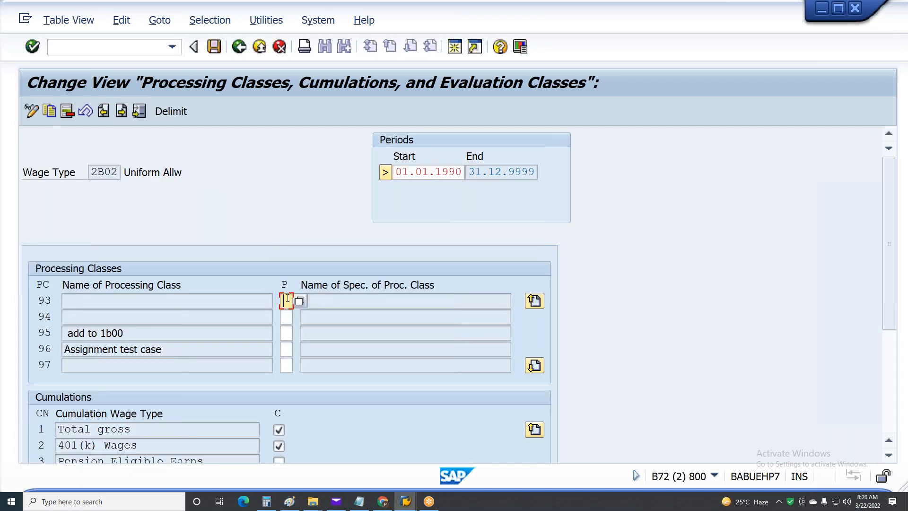
{"action": "type", "text": "B"}
{"action": "key", "text": "Return"}
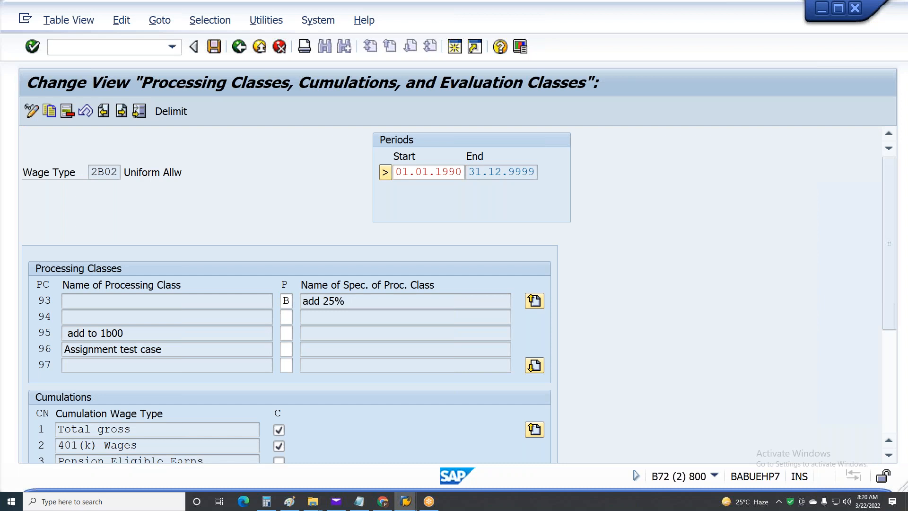
{"action": "key", "text": "ctrl+s"}
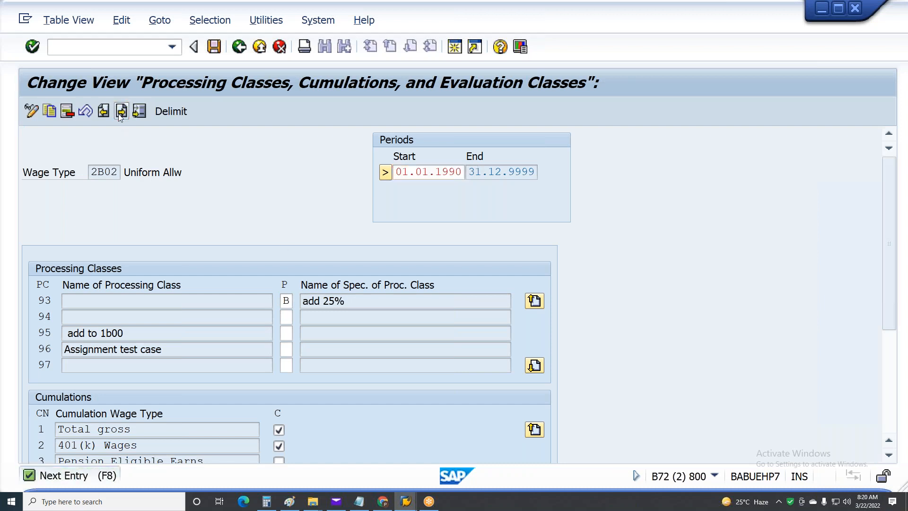
Assign specification C (Not relevant) to processing class 93 of wage type 2B03 Transport Allowance and save.
{"action": "left_click", "coordinate": [119, 114]}
{"action": "left_click", "coordinate": [287, 301]}
{"action": "type", "text": "C"}
{"action": "key", "text": "Return"}
{"action": "key", "text": "ctrl+s"}
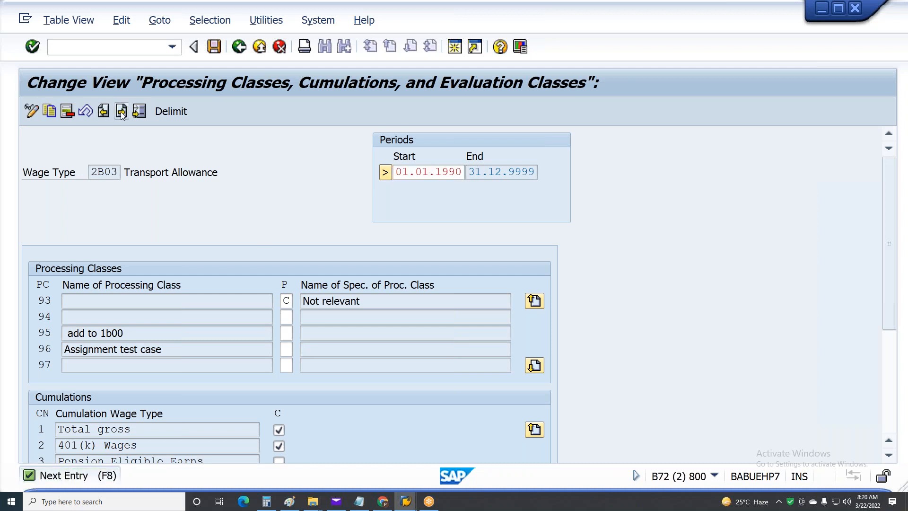
Assign specification B (add 25%) to processing class 93 of wage type 2B04 Project Allw and save.
{"action": "left_click", "coordinate": [121, 113]}
{"action": "left_click", "coordinate": [286, 301]}
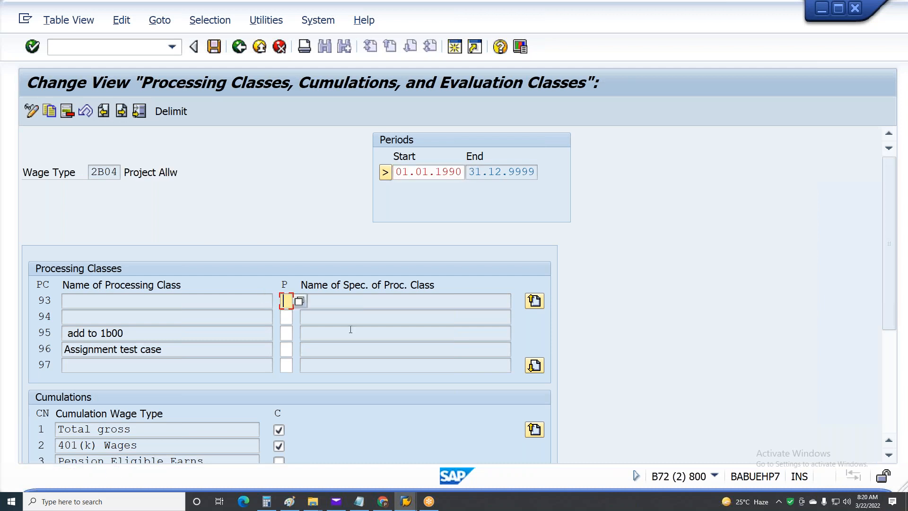
{"action": "type", "text": "B"}
{"action": "key", "text": "Return"}
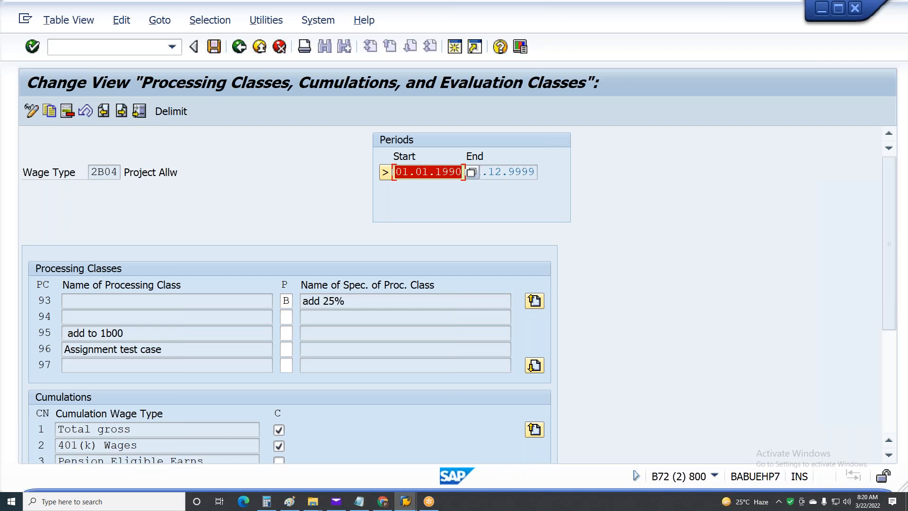
{"action": "key", "text": "ctrl+s"}
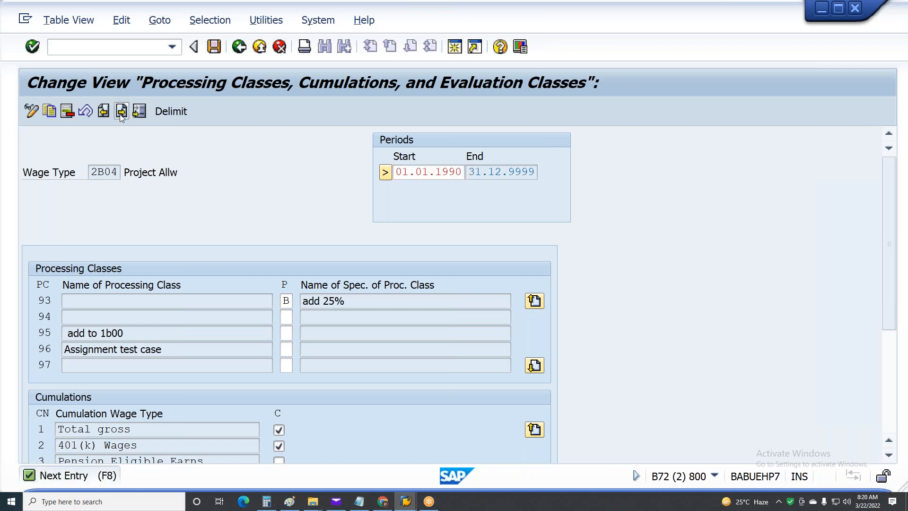
Assign specification A (Add 50%) to processing class 93 of wage type 2B05 Special Allw.
{"action": "left_click", "coordinate": [122, 114]}
{"action": "left_click", "coordinate": [285, 305]}
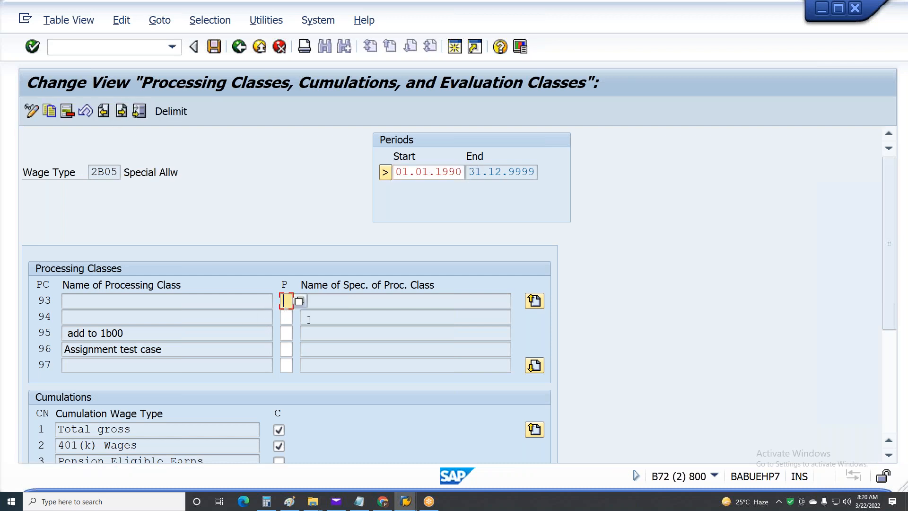
{"action": "type", "text": "A"}
{"action": "key", "text": "Return"}
{"action": "key", "text": "Return"}
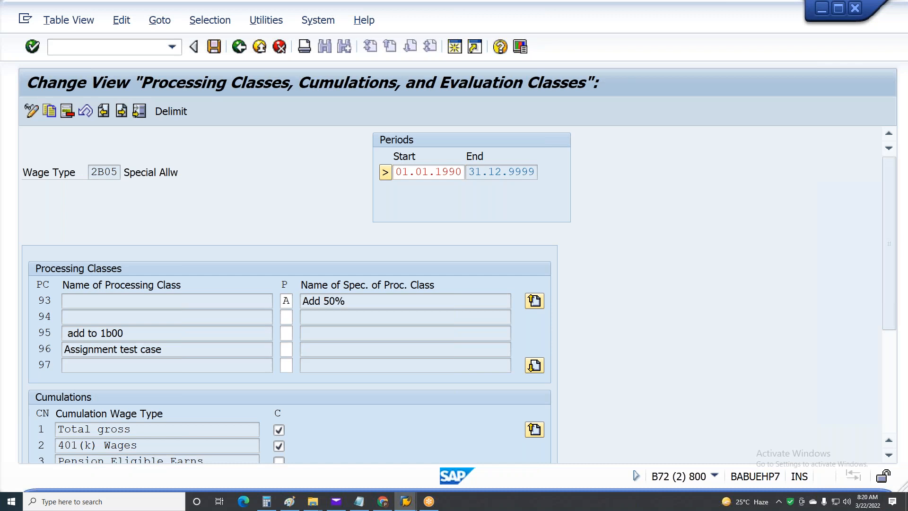
Assign specification A (Add 50%) to processing class 93 of wage type 2B06 Trainee salary, save, and leave the wage type view.
{"action": "left_click", "coordinate": [125, 111]}
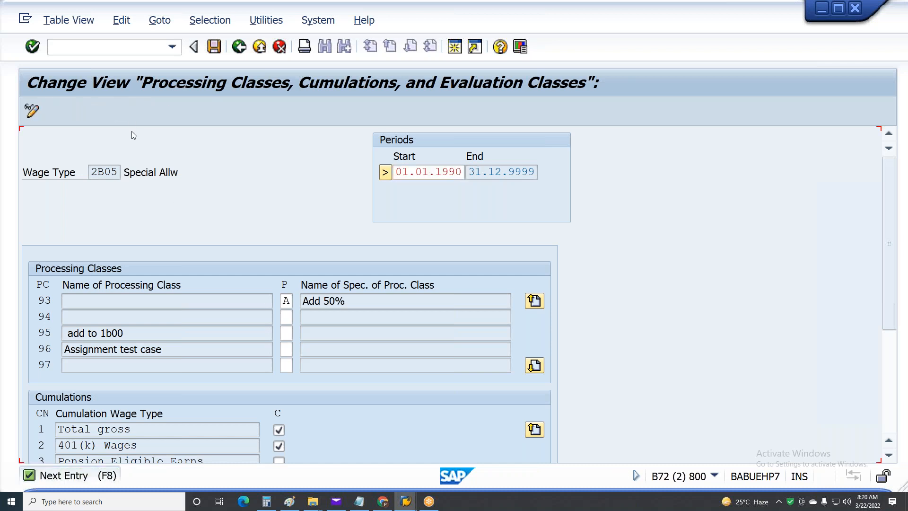
{"action": "left_click", "coordinate": [285, 301]}
{"action": "type", "text": "A"}
{"action": "key", "text": "Return"}
{"action": "key", "text": "ctrl+s"}
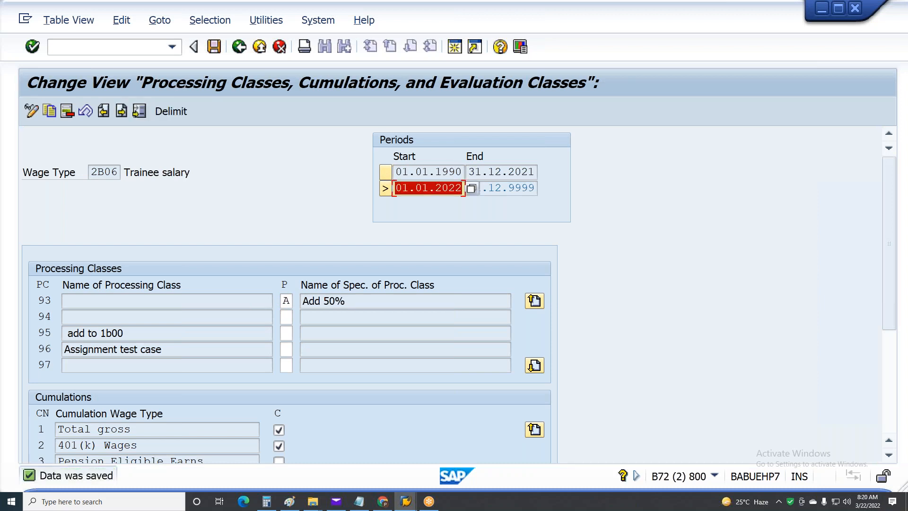
{"action": "key", "text": "F3"}
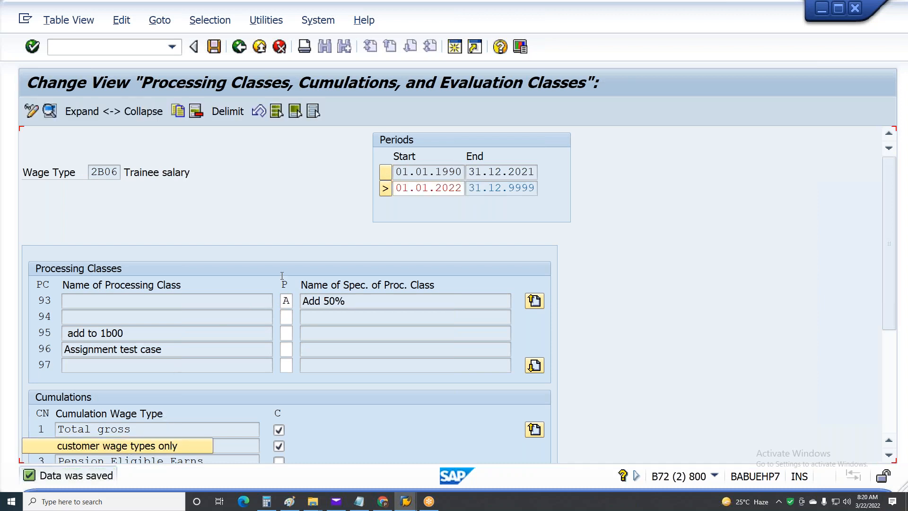
{"action": "key", "text": "F3"}
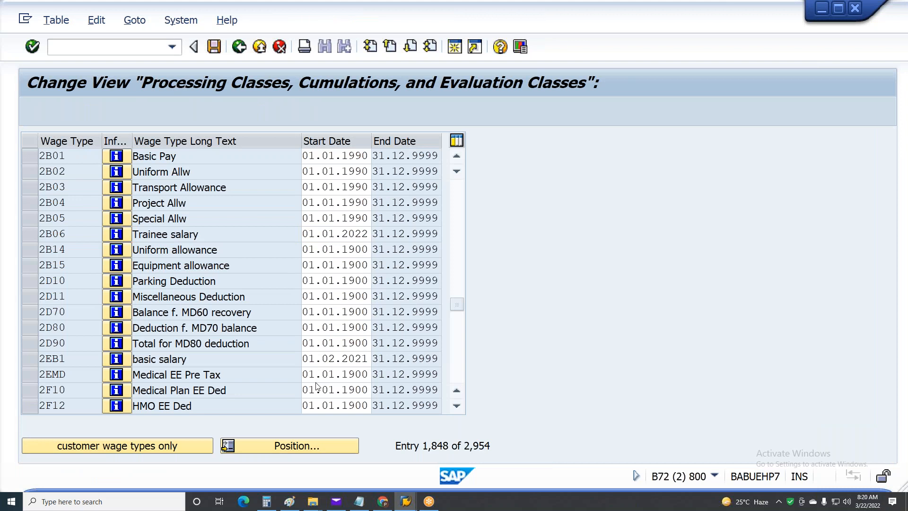
Exit the old payroll log display and rerun the US payroll test run for period 01/2021.
{"action": "mouse_move", "coordinate": [410, 502]}
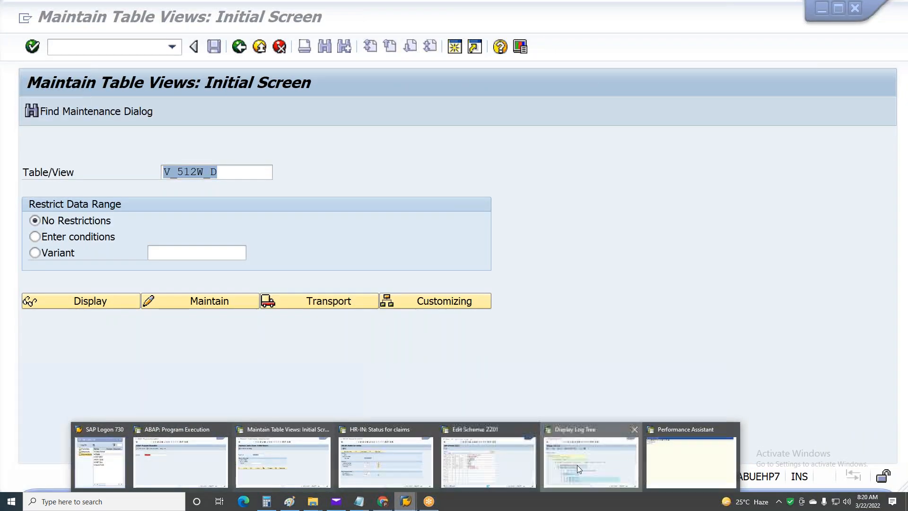
{"action": "left_click", "coordinate": [578, 465]}
{"action": "key", "text": "F3"}
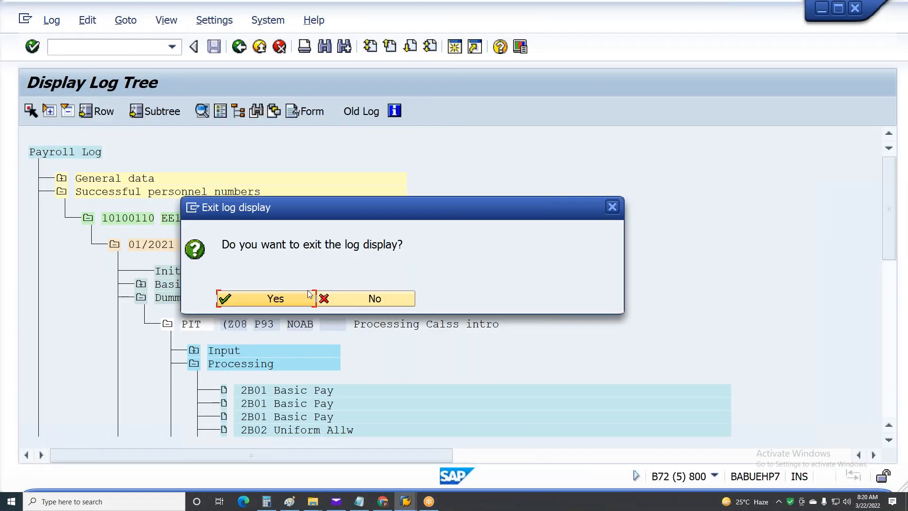
{"action": "left_click", "coordinate": [307, 295]}
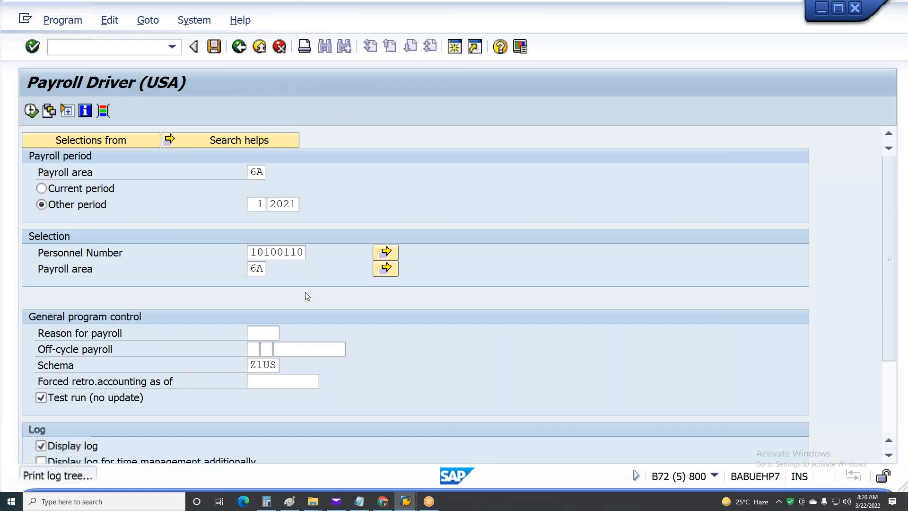
Expand the new payroll log down to the processing of rule (Z08 P93 under Dummy Shema For Learning.
{"action": "left_click", "coordinate": [61, 192]}
{"action": "left_click", "coordinate": [93, 218]}
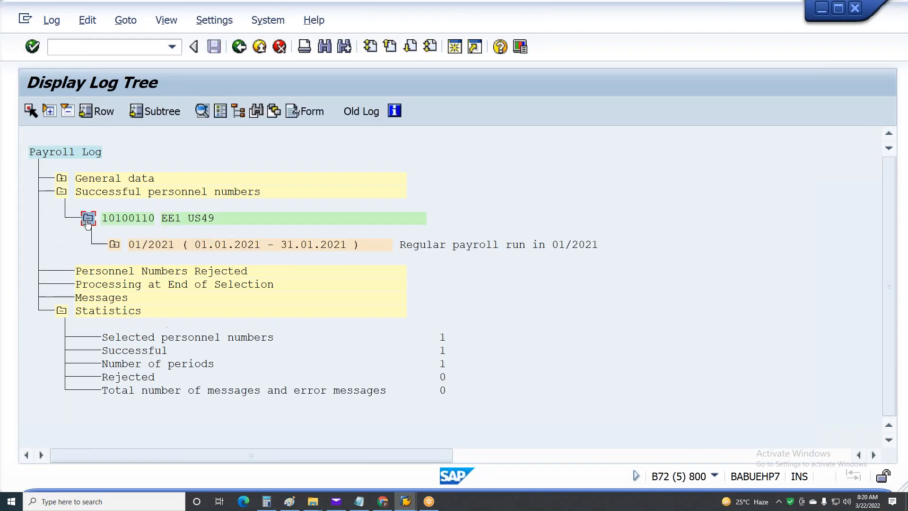
{"action": "left_click", "coordinate": [119, 246]}
{"action": "left_click", "coordinate": [141, 271]}
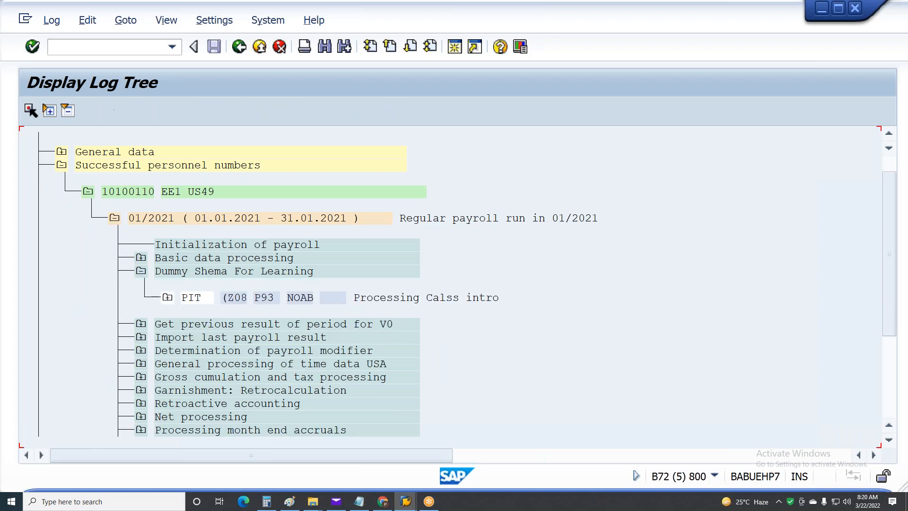
{"action": "left_click", "coordinate": [167, 297]}
{"action": "left_click", "coordinate": [194, 337]}
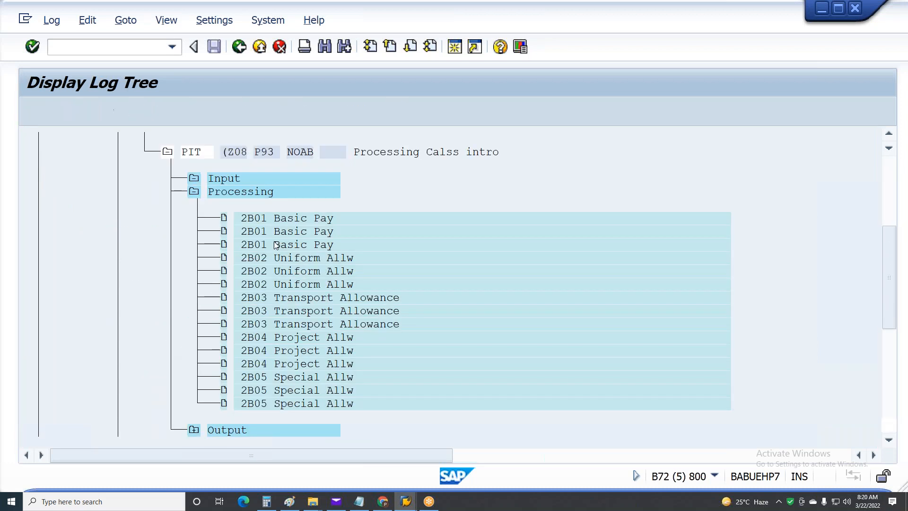
{"action": "scroll", "coordinate": [423, 203], "scroll_direction": "down", "scroll_amount": 2}
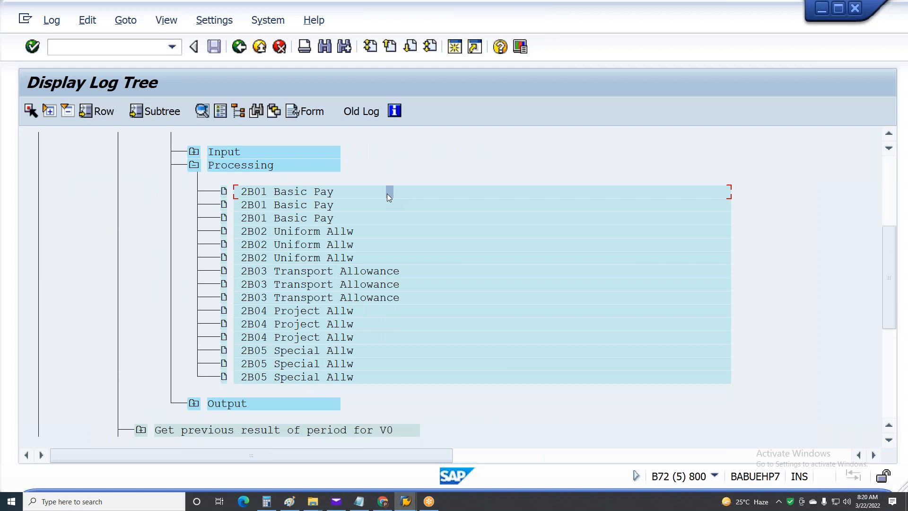
Review how rule (Z08 processes wage type 2B01 Basic Pay in the log's detail view and return to the log tree.
{"action": "double_click", "coordinate": [387, 194]}
{"action": "double_click", "coordinate": [185, 152]}
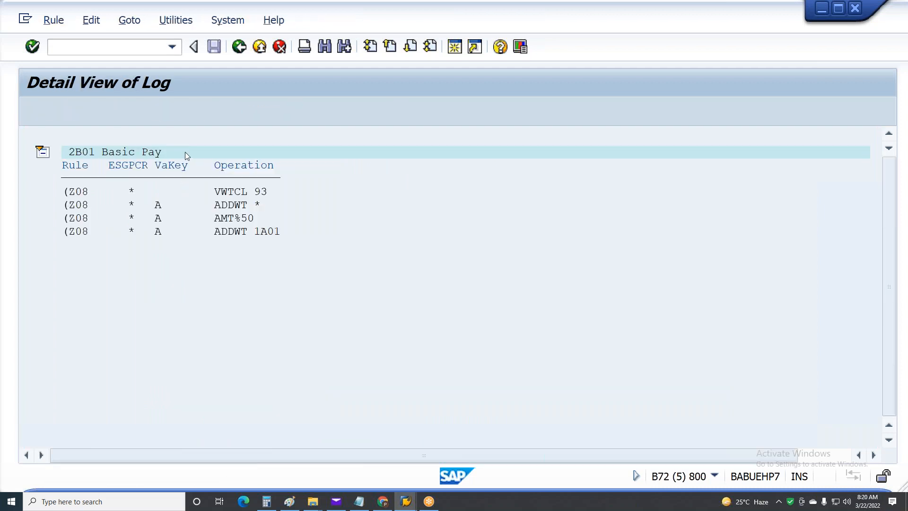
{"action": "left_click", "coordinate": [138, 244]}
{"action": "left_click", "coordinate": [239, 49]}
{"action": "left_click", "coordinate": [239, 47]}
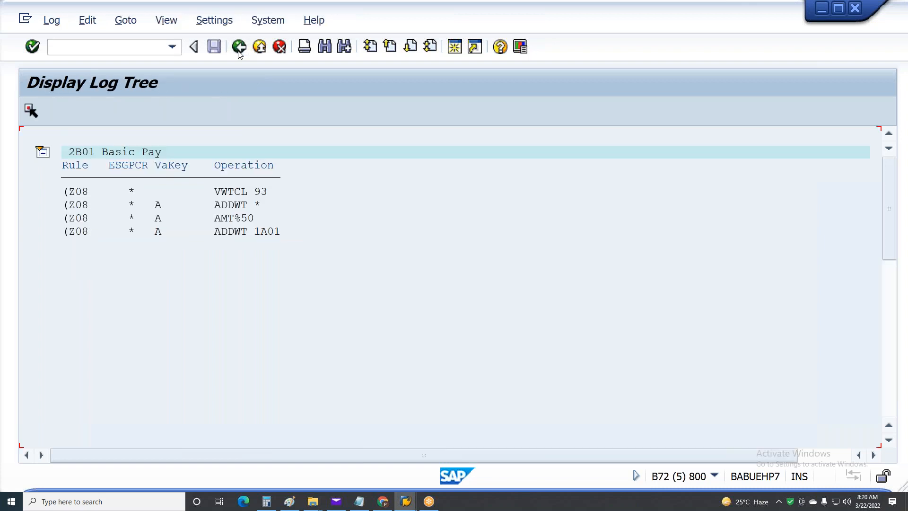
{"action": "left_click", "coordinate": [240, 47]}
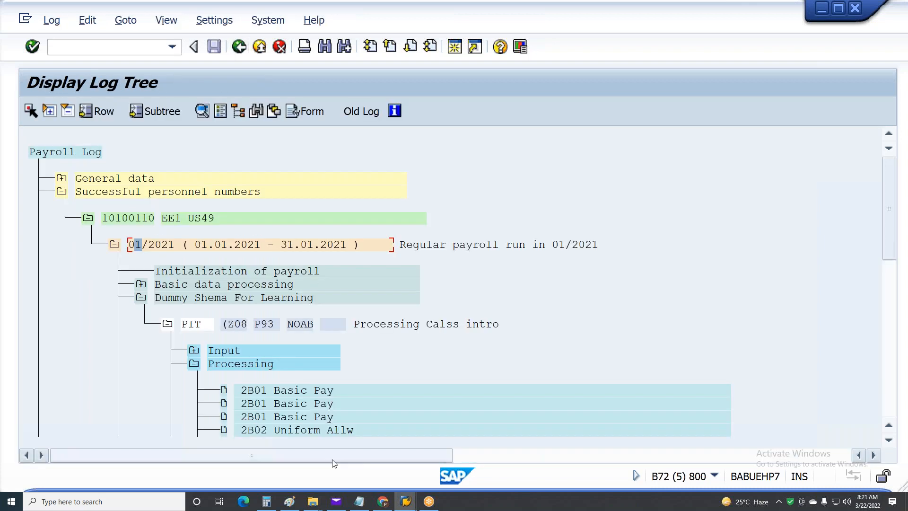
Review the rule operations processed for 2B02 Uniform Allw in the log's detail view.
{"action": "double_click", "coordinate": [304, 432]}
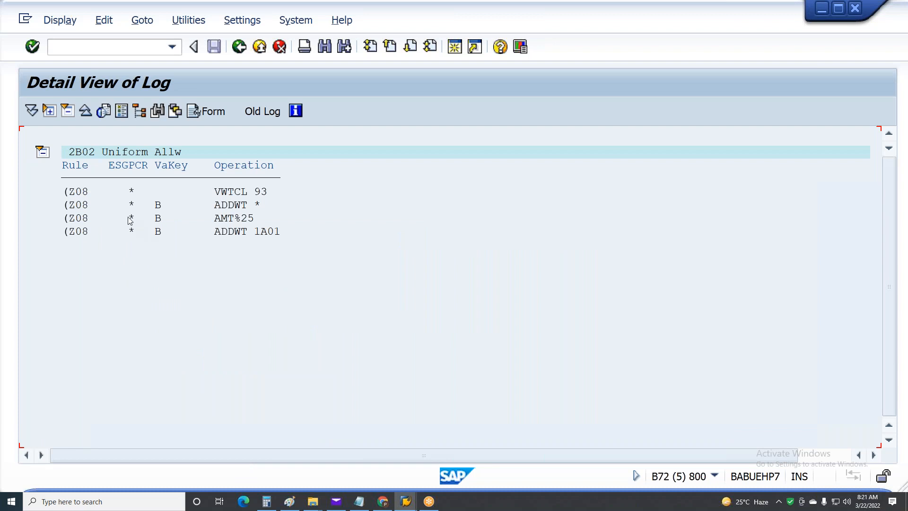
{"action": "left_click", "coordinate": [245, 219]}
{"action": "left_click", "coordinate": [240, 47]}
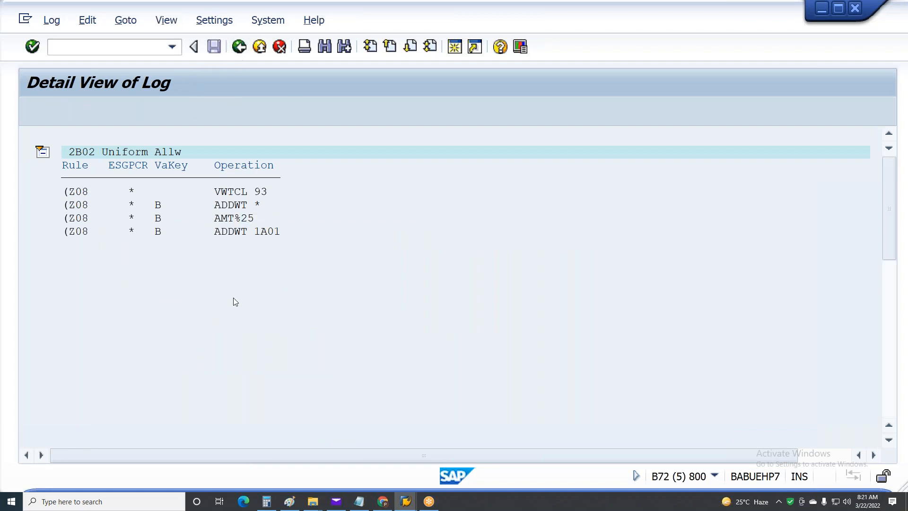
Review the rule operations processed for 2B03 Transport Allowance in the log's detail view.
{"action": "scroll", "coordinate": [306, 412], "scroll_direction": "down", "scroll_amount": 3}
{"action": "scroll", "coordinate": [305, 413], "scroll_direction": "down", "scroll_amount": 3}
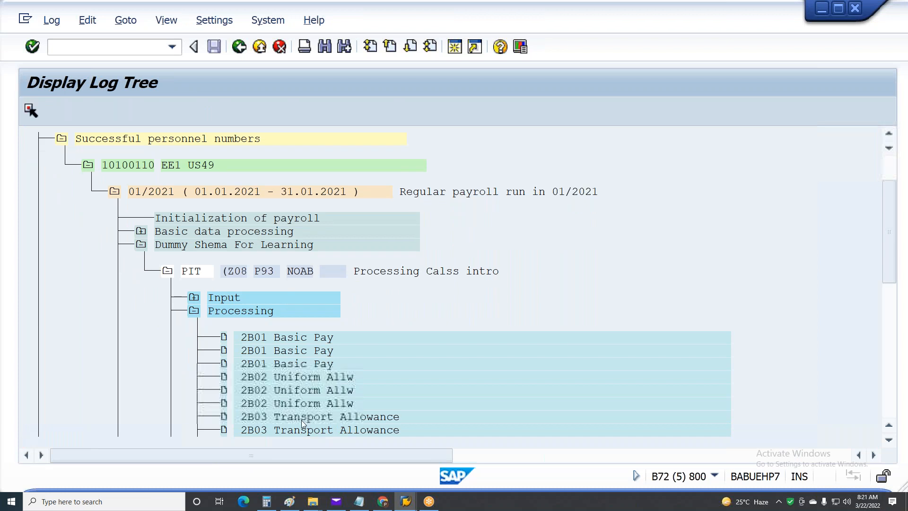
{"action": "left_click", "coordinate": [301, 395]}
{"action": "double_click", "coordinate": [302, 395]}
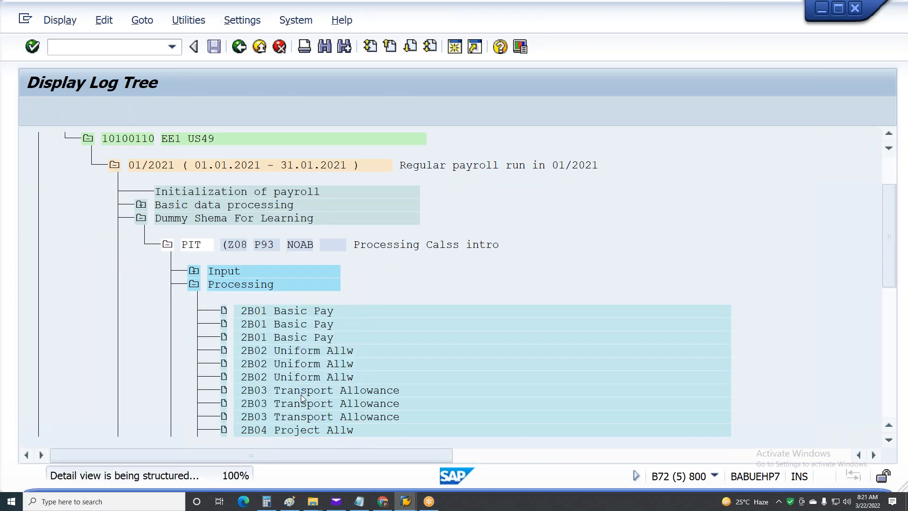
{"action": "left_click", "coordinate": [160, 202]}
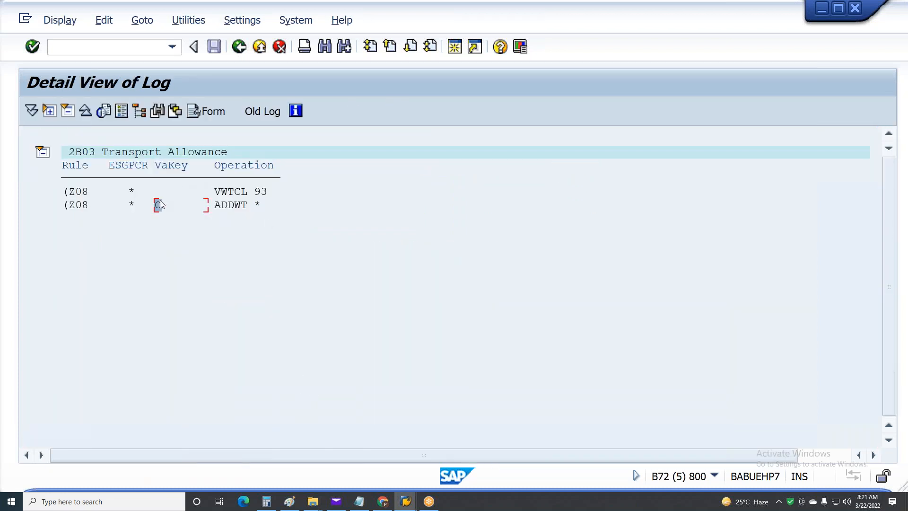
{"action": "left_click", "coordinate": [237, 47]}
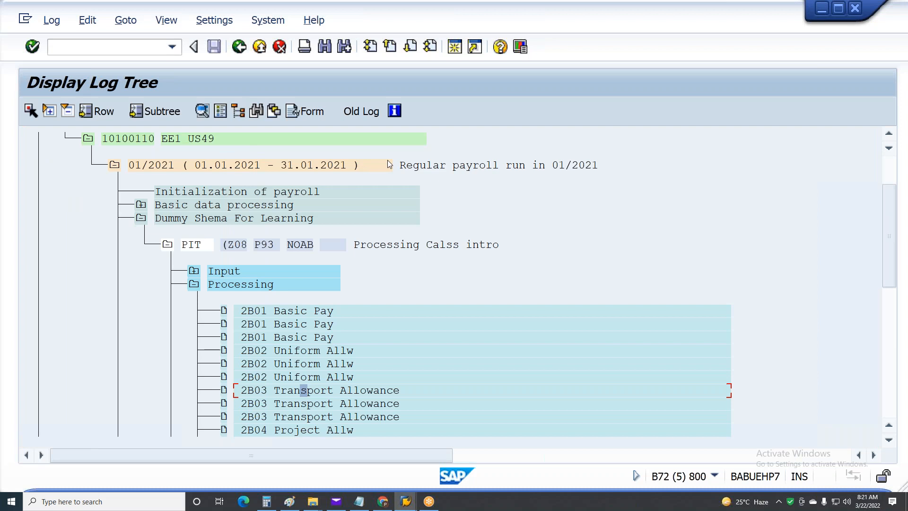
Switch to the table view maintenance session and open calculation rule (Z08 for change through transaction PE02.
{"action": "left_click", "coordinate": [243, 247]}
{"action": "left_click", "coordinate": [405, 501]}
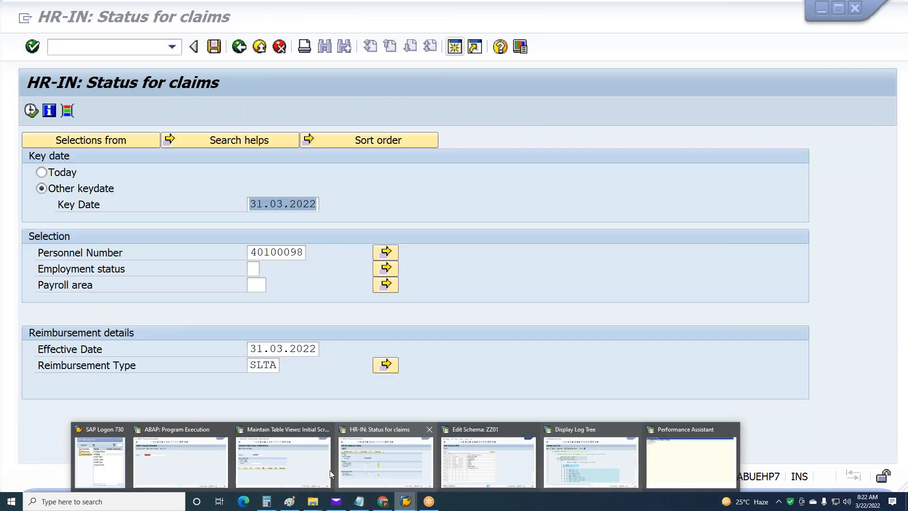
{"action": "left_click", "coordinate": [251, 470]}
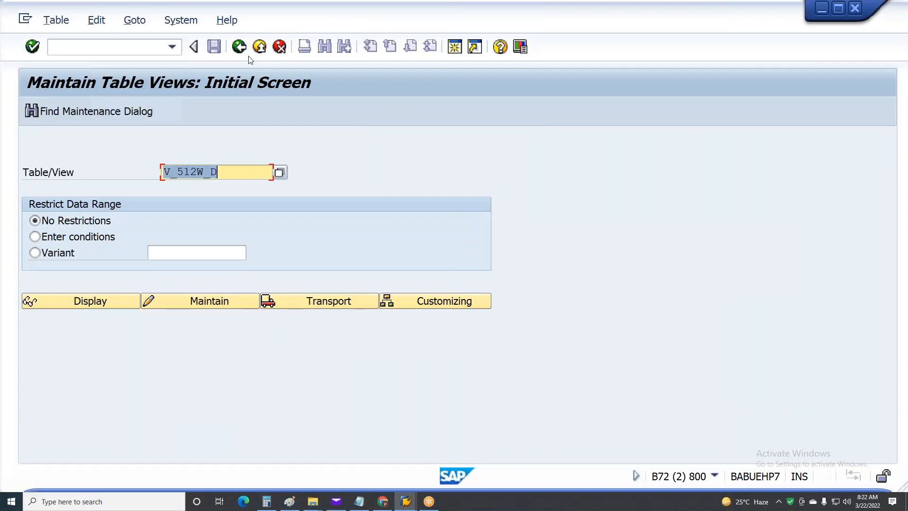
{"action": "left_click", "coordinate": [238, 47]}
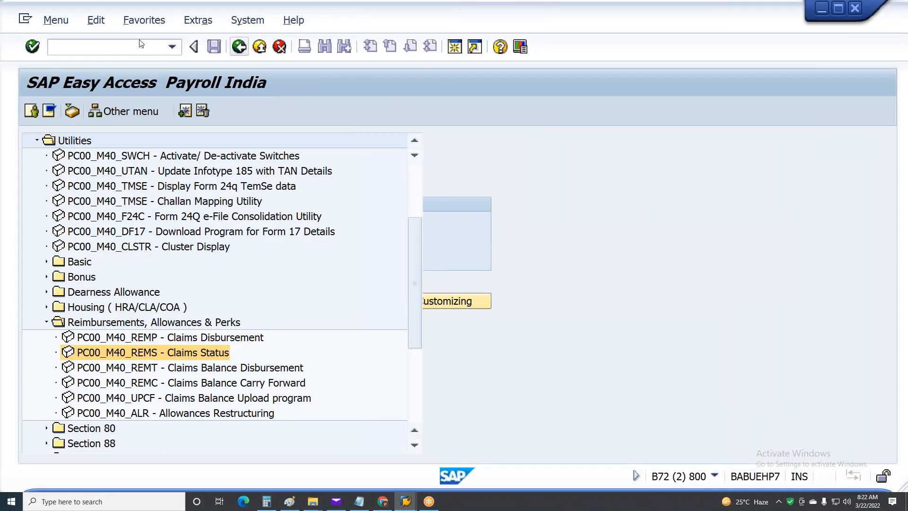
{"action": "type", "text": "Pe02"}
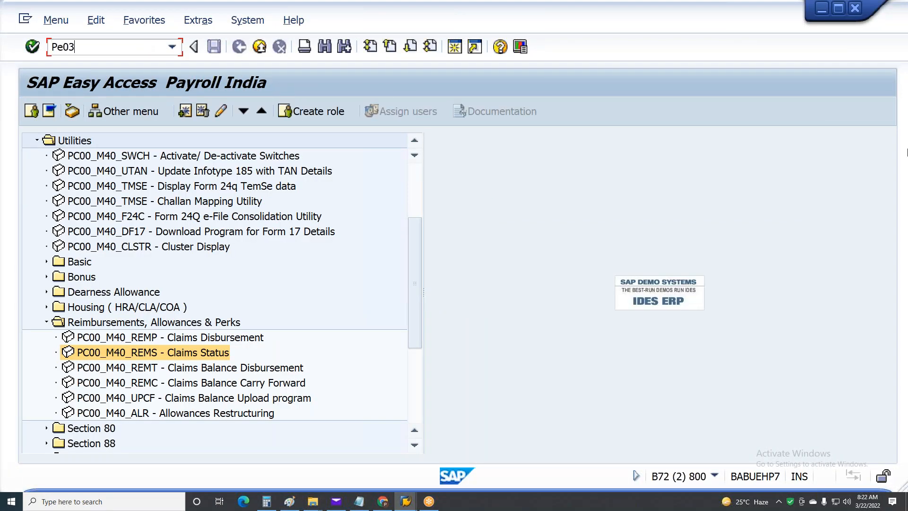
{"action": "key", "text": "Return"}
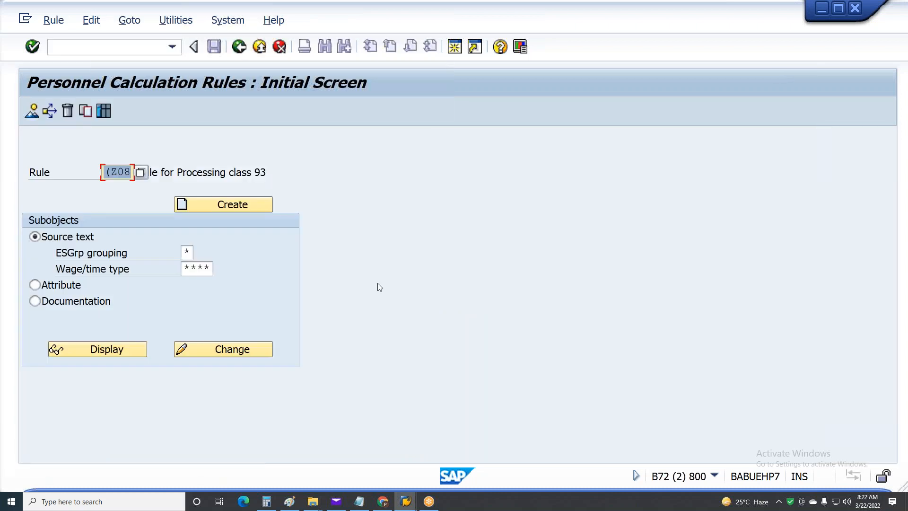
{"action": "left_click", "coordinate": [240, 350]}
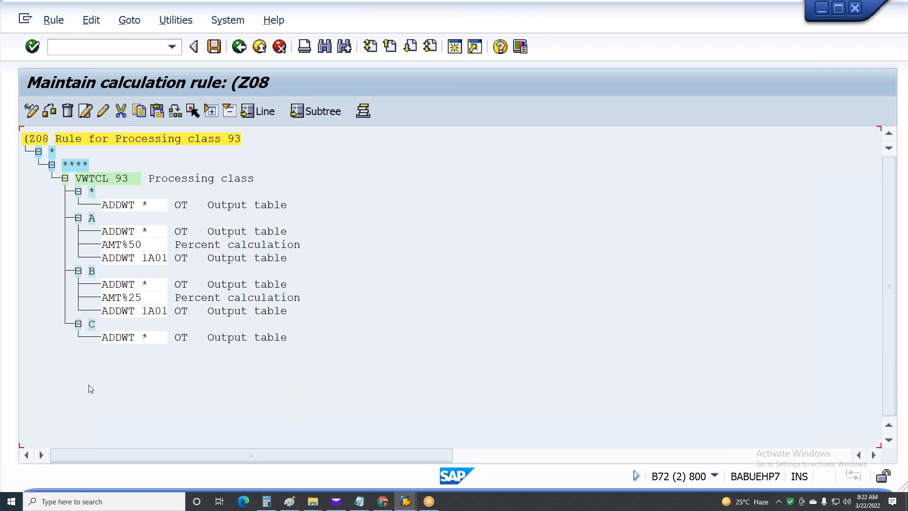
Replace the ADDWT * operation under the * specification of rule (Z08 with ERROR and save it to the US Demo Config request.
{"action": "left_click", "coordinate": [92, 194]}
{"action": "double_click", "coordinate": [129, 206]}
{"action": "key", "text": "shift+Home"}
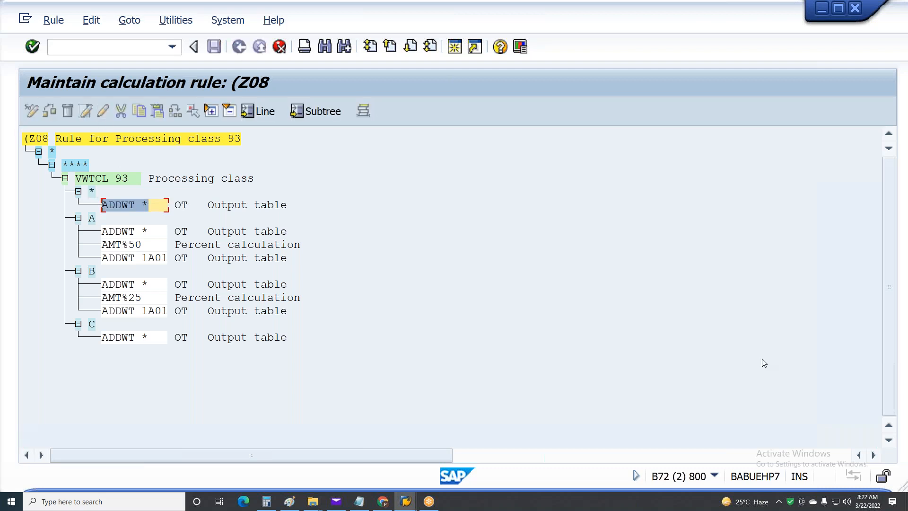
{"action": "type", "text": "Error"}
{"action": "key", "text": "Return"}
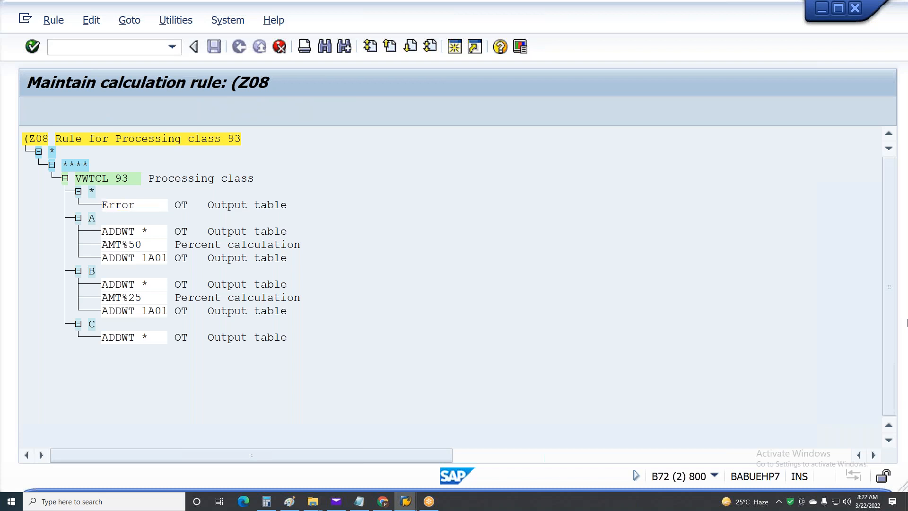
{"action": "key", "text": "ctrl+s"}
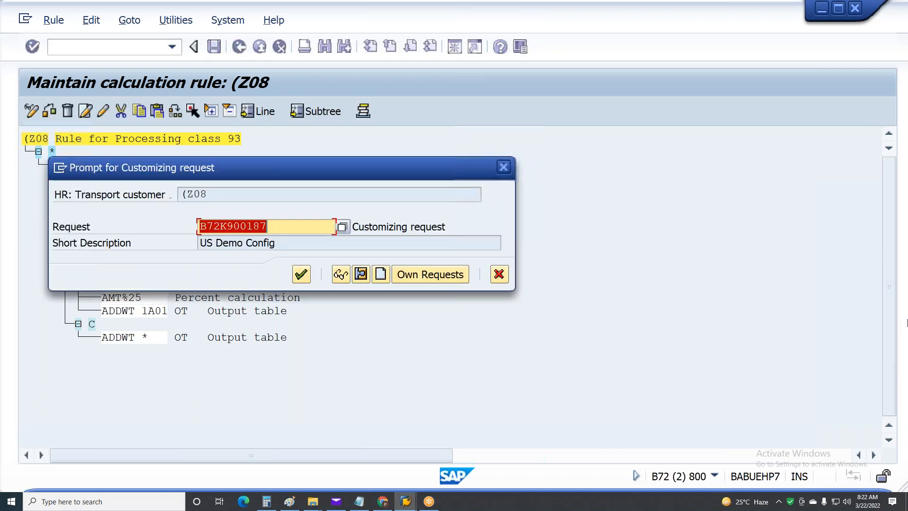
{"action": "key", "text": "Return"}
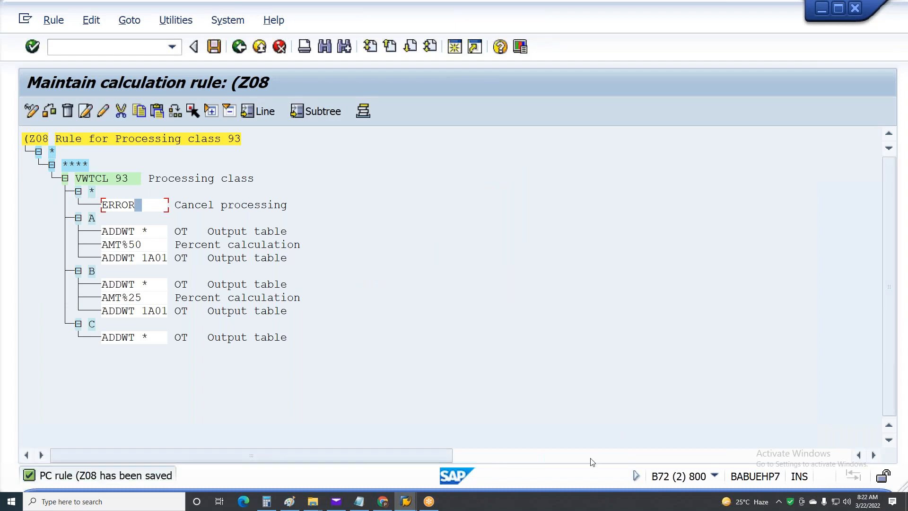
Switch to the claims status session, leave that report and open view V_512W_D for editing everything through transaction SM30.
{"action": "left_click", "coordinate": [408, 502]}
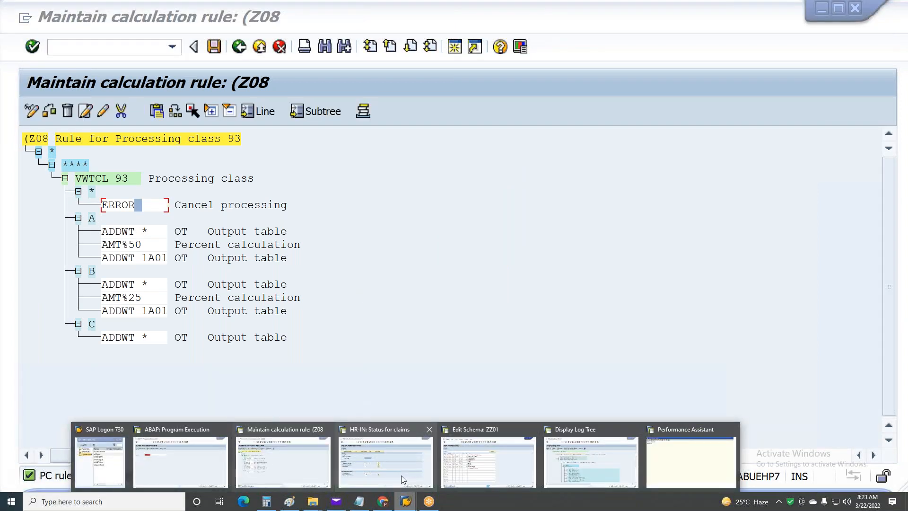
{"action": "mouse_move", "coordinate": [401, 475]}
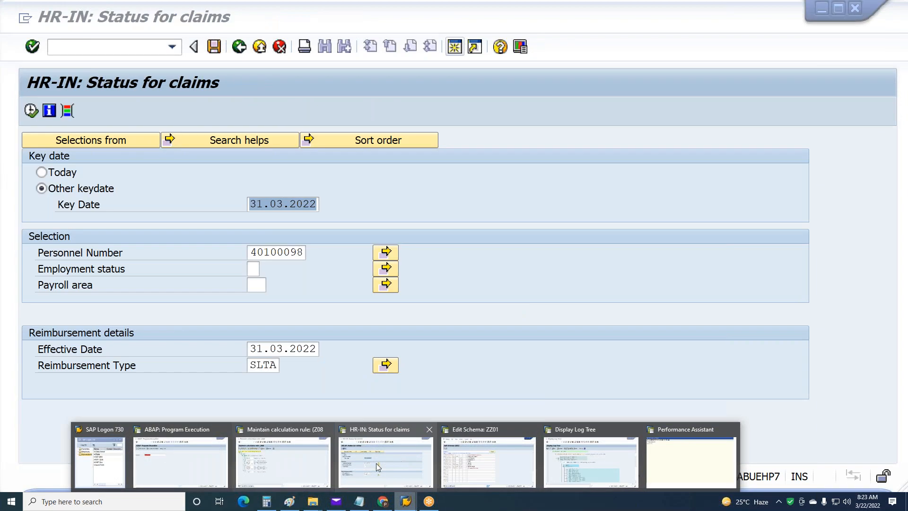
{"action": "left_click", "coordinate": [376, 464]}
{"action": "key", "text": "F3"}
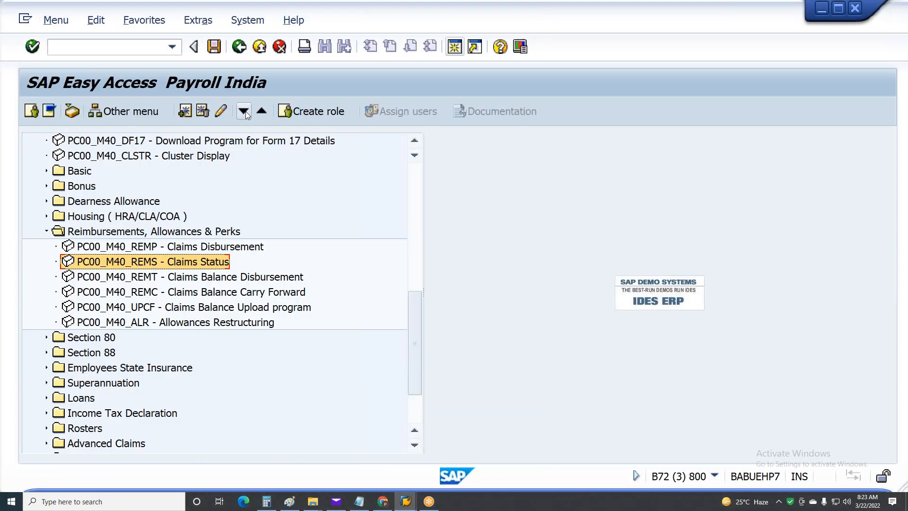
{"action": "key", "text": "ctrl+slash"}
{"action": "type", "text": "SM30"}
{"action": "key", "text": "Return"}
{"action": "left_click", "coordinate": [218, 301]}
{"action": "key", "text": "Return"}
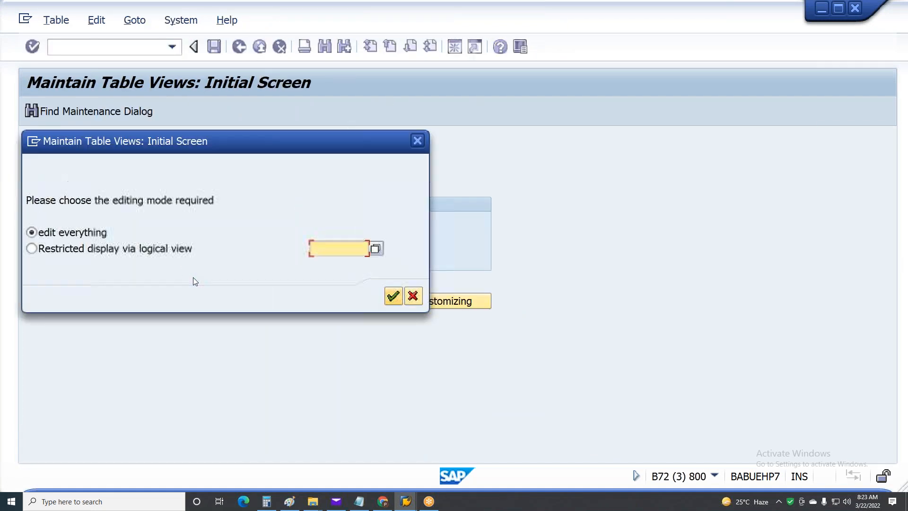
{"action": "left_click", "coordinate": [393, 296]}
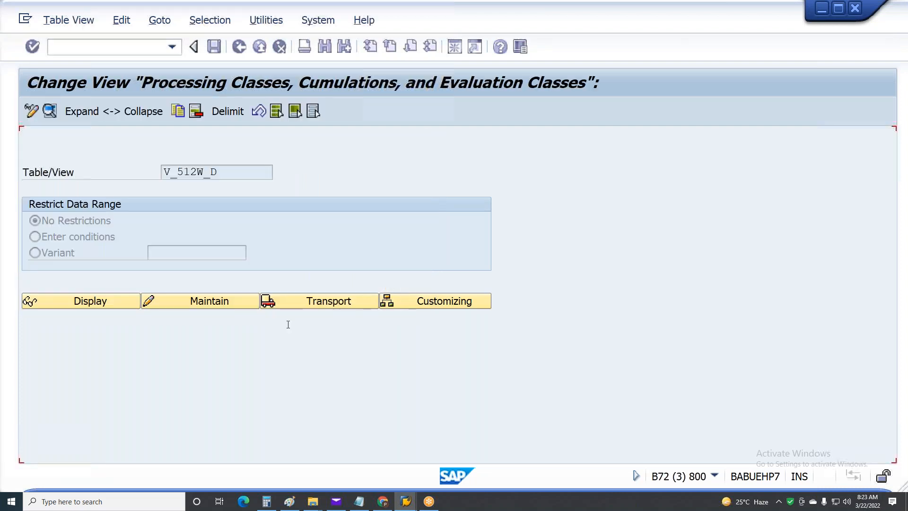
Position the wage type list at 2B04 and open the details of Project Allw.
{"action": "left_click", "coordinate": [260, 445]}
{"action": "type", "text": "2b04"}
{"action": "key", "text": "Return"}
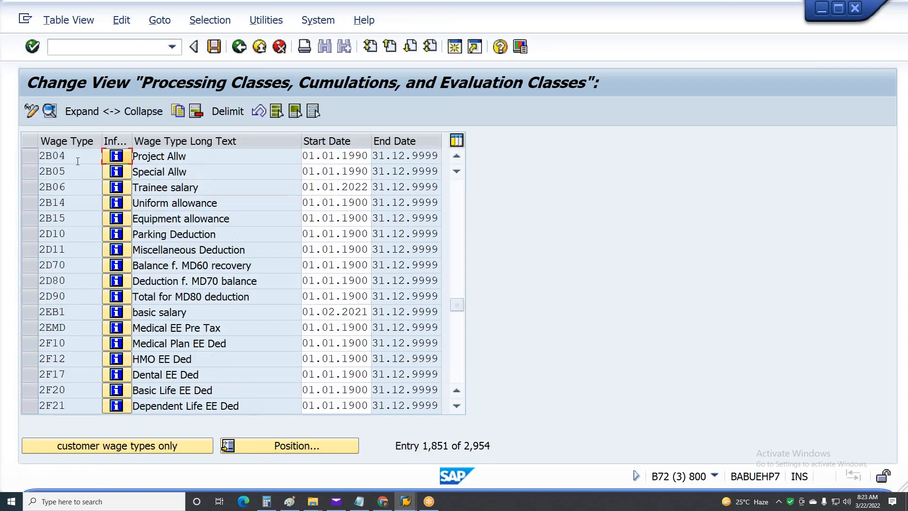
{"action": "double_click", "coordinate": [77, 161]}
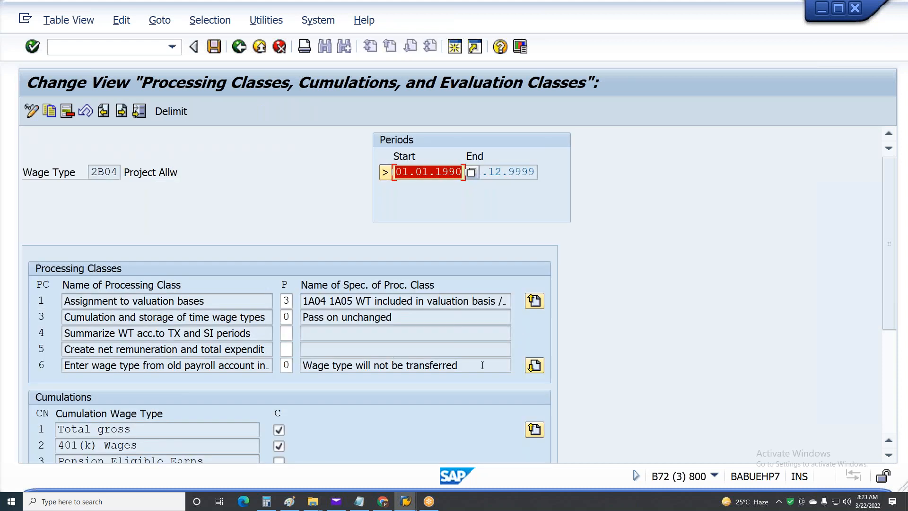
Clear the specification of processing class 93 for wage type 2B04 and save the entry.
{"action": "left_click", "coordinate": [534, 366]}
{"action": "left_click", "coordinate": [534, 366]}
{"action": "left_click", "coordinate": [534, 366]}
{"action": "left_click", "coordinate": [535, 366]}
{"action": "left_click", "coordinate": [534, 365]}
{"action": "left_click", "coordinate": [534, 366]}
{"action": "left_click", "coordinate": [535, 366]}
{"action": "left_click", "coordinate": [534, 366]}
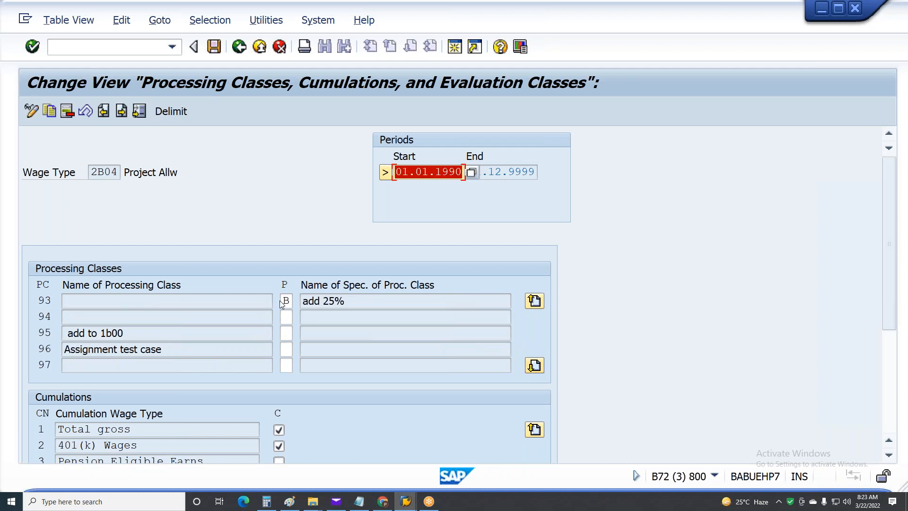
{"action": "left_click", "coordinate": [283, 303]}
{"action": "key", "text": "ctrl+s"}
{"action": "key", "text": "Return"}
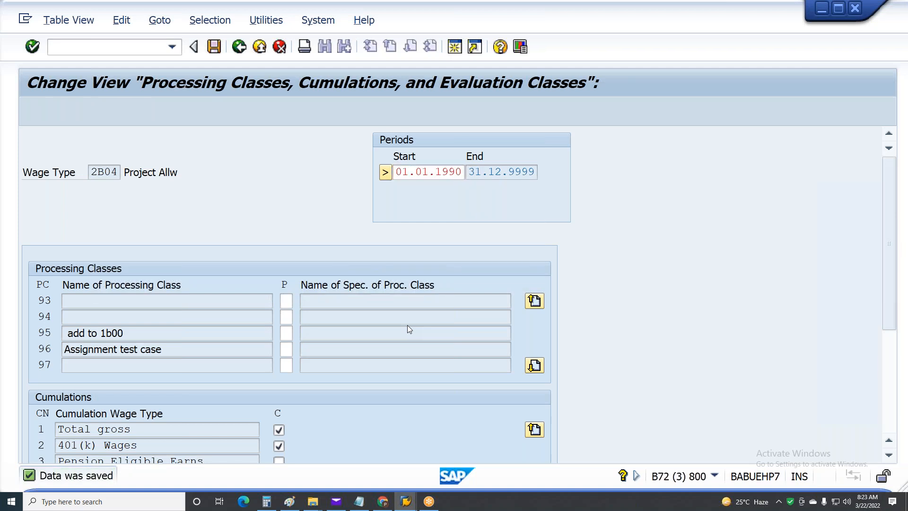
Leave the wage type view, exit the old payroll log in its session and rerun the US payroll driver.
{"action": "key", "text": "F3"}
{"action": "key", "text": "F3"}
{"action": "mouse_move", "coordinate": [413, 501]}
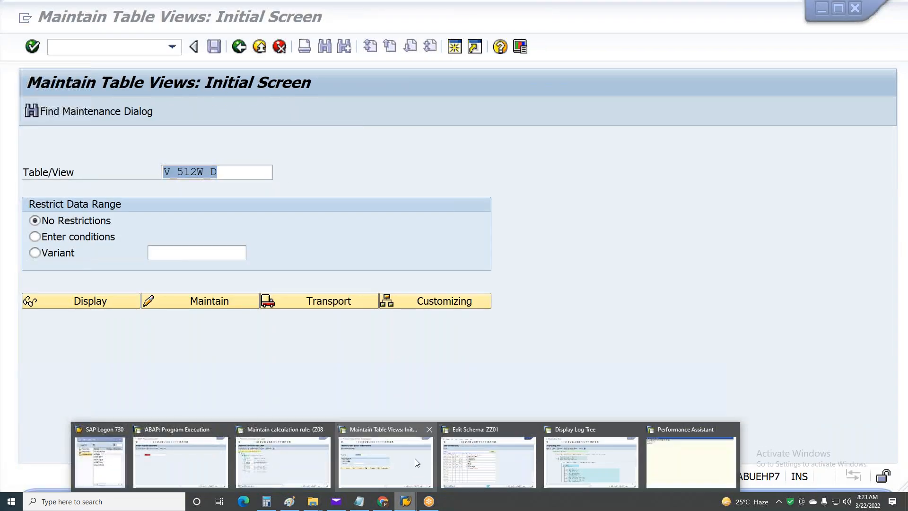
{"action": "left_click", "coordinate": [597, 461]}
{"action": "key", "text": "F3"}
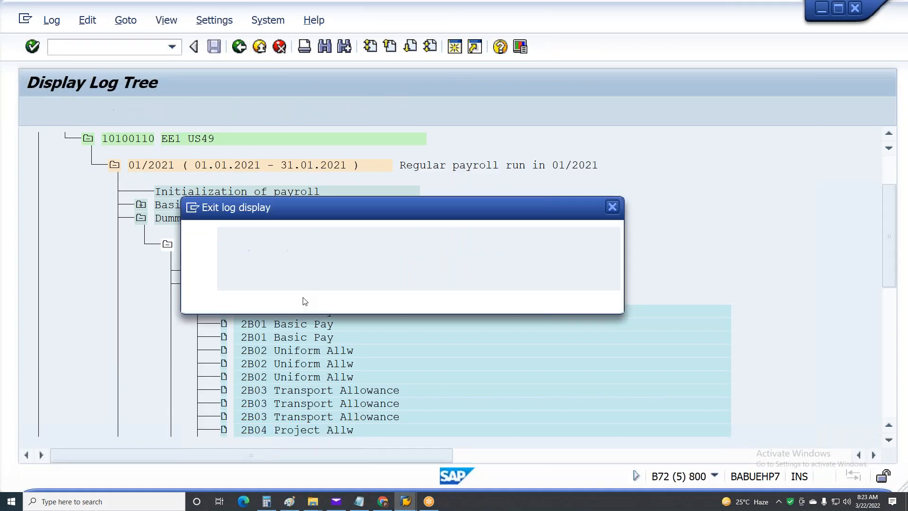
{"action": "left_click", "coordinate": [289, 304]}
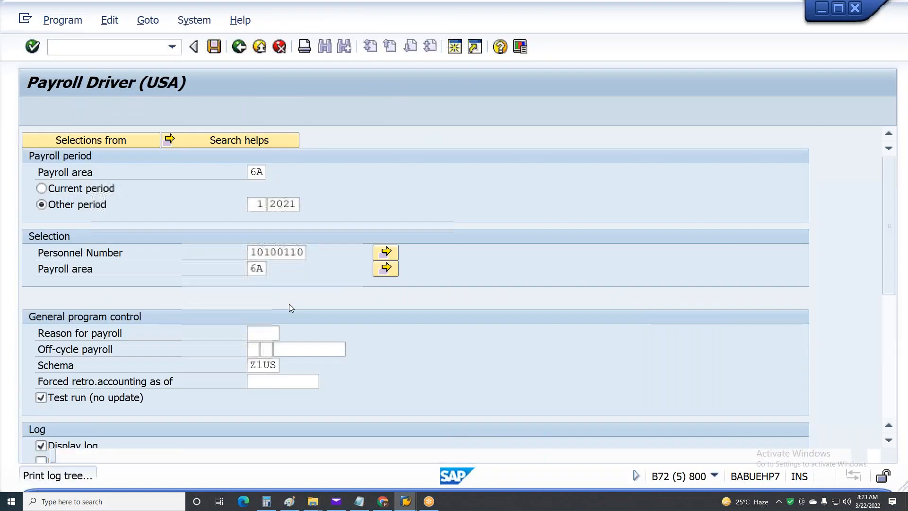
{"action": "key", "text": "F8"}
Expand the (Z08 processing branch of the new payroll log and open the detail view of 2B04 Project Allw.
{"action": "scroll", "coordinate": [290, 306], "scroll_direction": "down", "scroll_amount": 5}
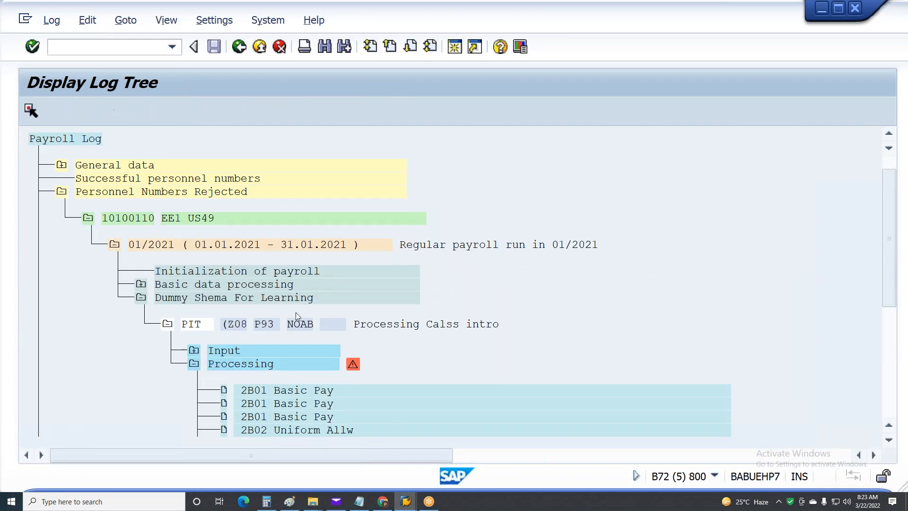
{"action": "scroll", "coordinate": [261, 344], "scroll_direction": "down", "scroll_amount": 1}
{"action": "left_click", "coordinate": [263, 337]}
{"action": "left_click", "coordinate": [263, 378]}
{"action": "scroll", "coordinate": [263, 374], "scroll_direction": "down", "scroll_amount": 4}
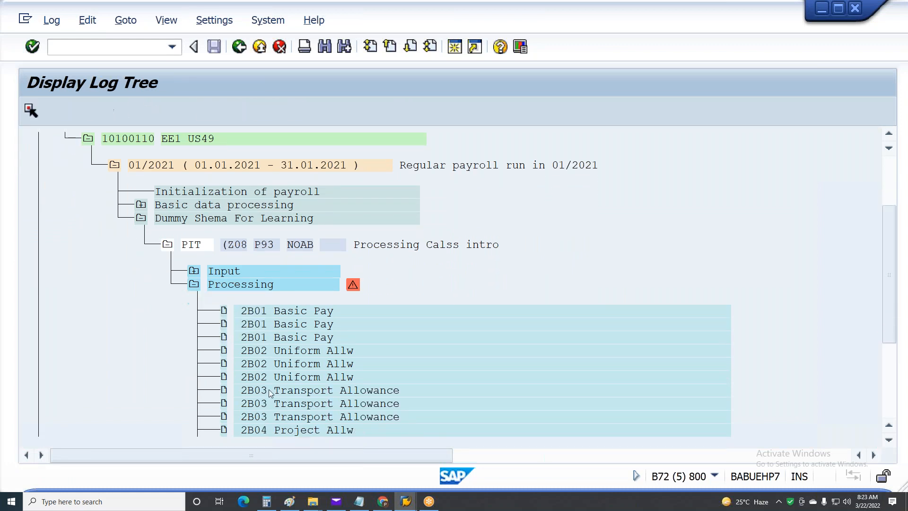
{"action": "left_click", "coordinate": [264, 376]}
{"action": "double_click", "coordinate": [268, 393]}
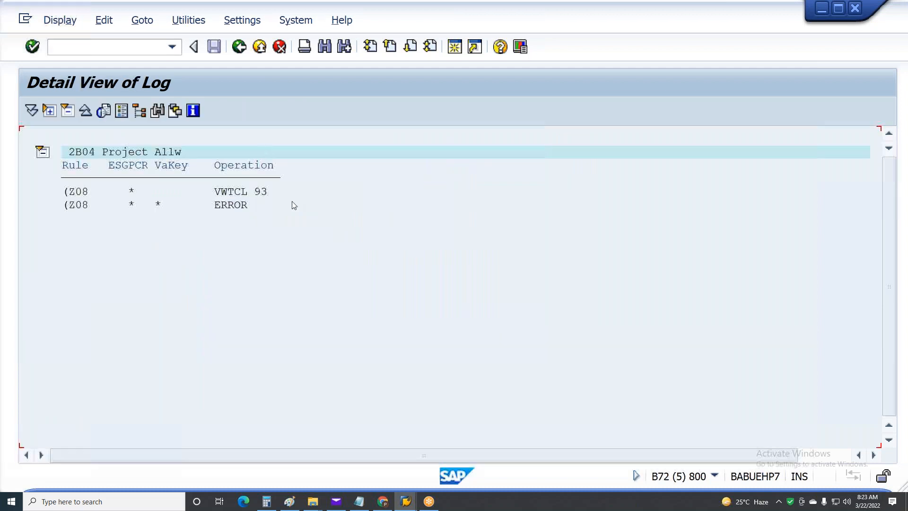
Display rule (Z08 from the 2B04 log entry and expand specifications A, B and C to review their operations.
{"action": "double_click", "coordinate": [215, 156]}
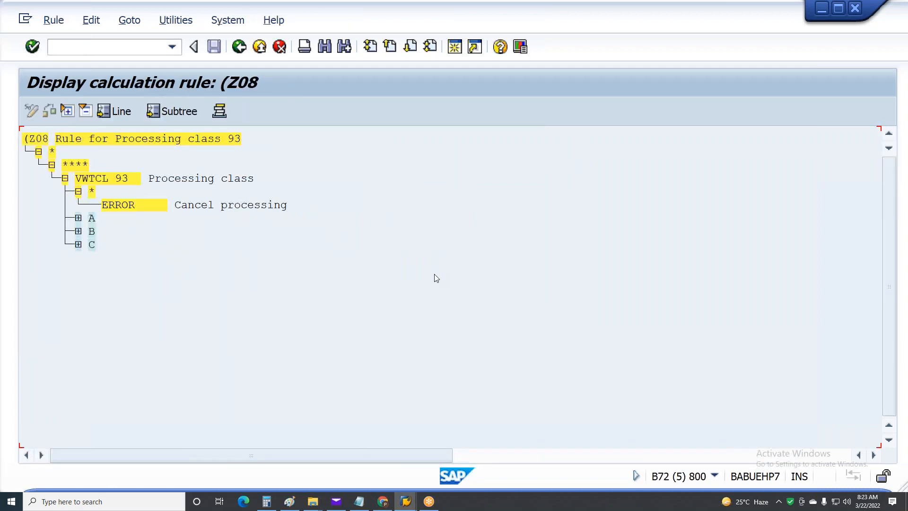
{"action": "left_click", "coordinate": [116, 179]}
{"action": "left_click", "coordinate": [80, 250]}
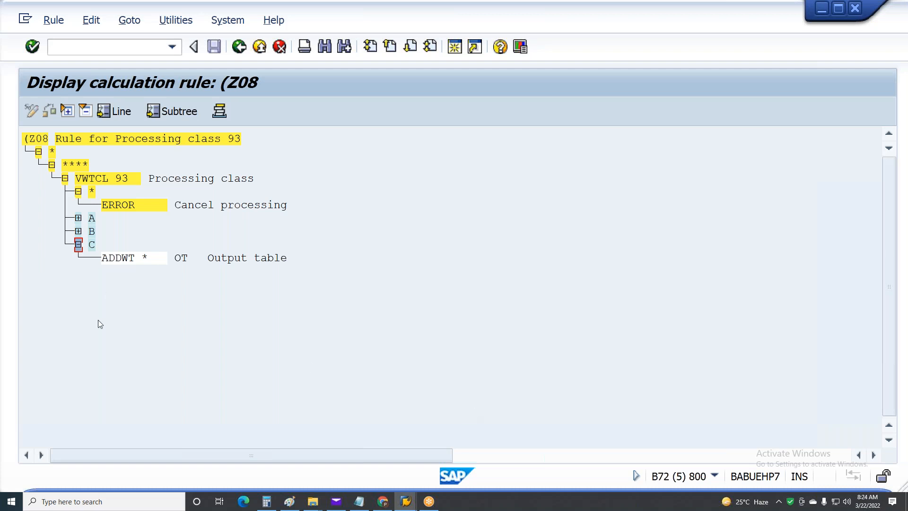
{"action": "left_click", "coordinate": [79, 244]}
{"action": "left_click", "coordinate": [78, 231]}
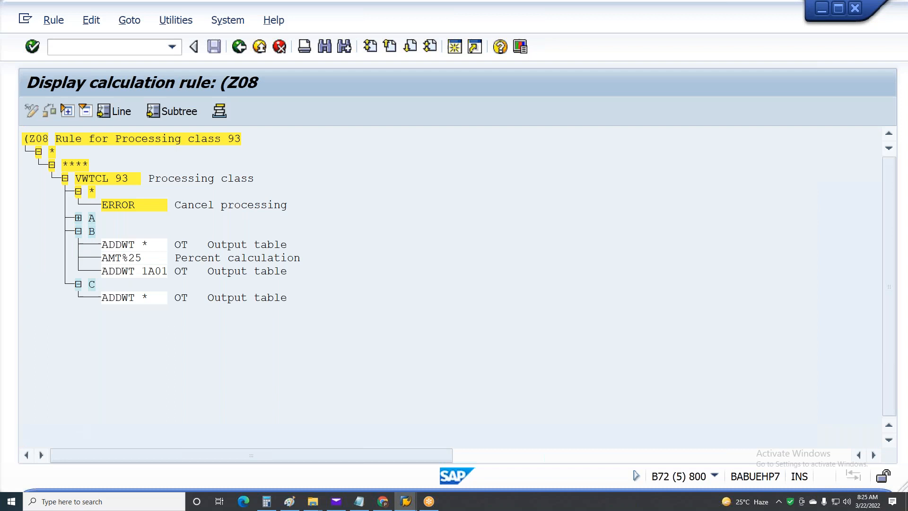
{"action": "left_click", "coordinate": [78, 218]}
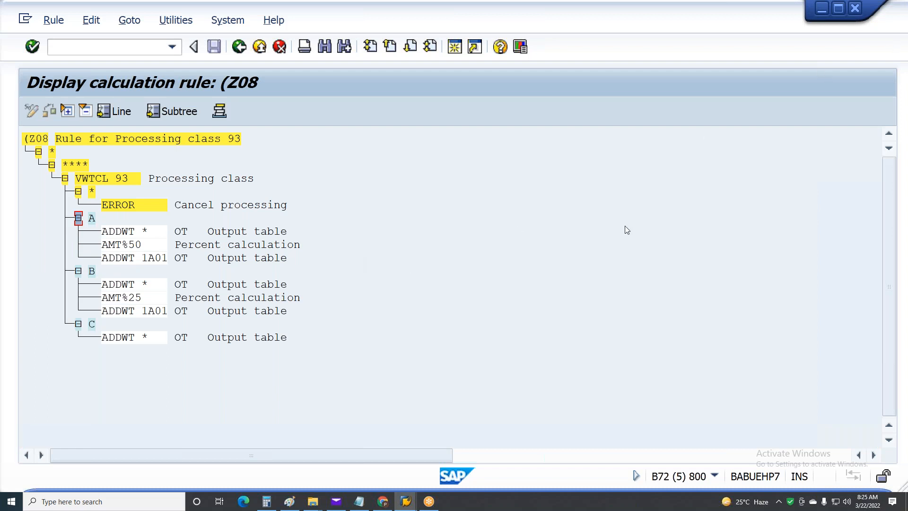
Leave the rule display and the payroll log, returning to the Payroll Driver (USA) selection screen.
{"action": "left_click", "coordinate": [429, 503]}
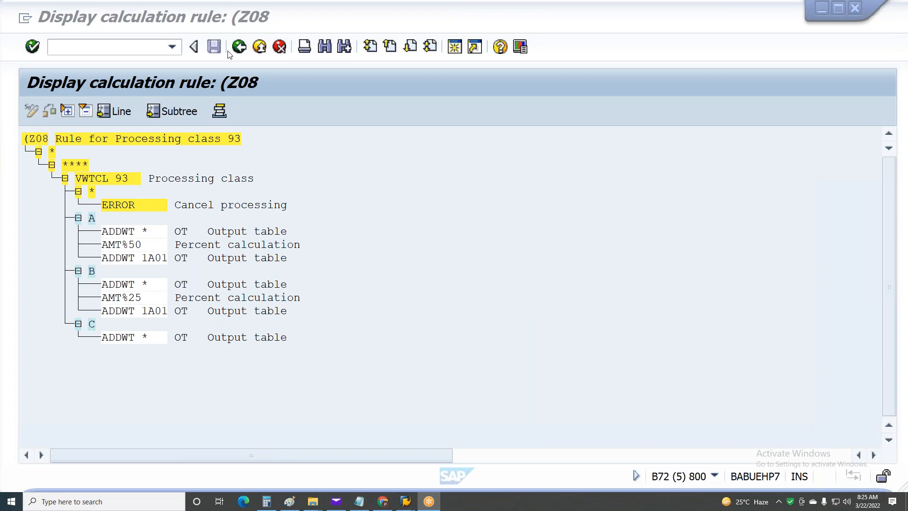
{"action": "left_click", "coordinate": [498, 261]}
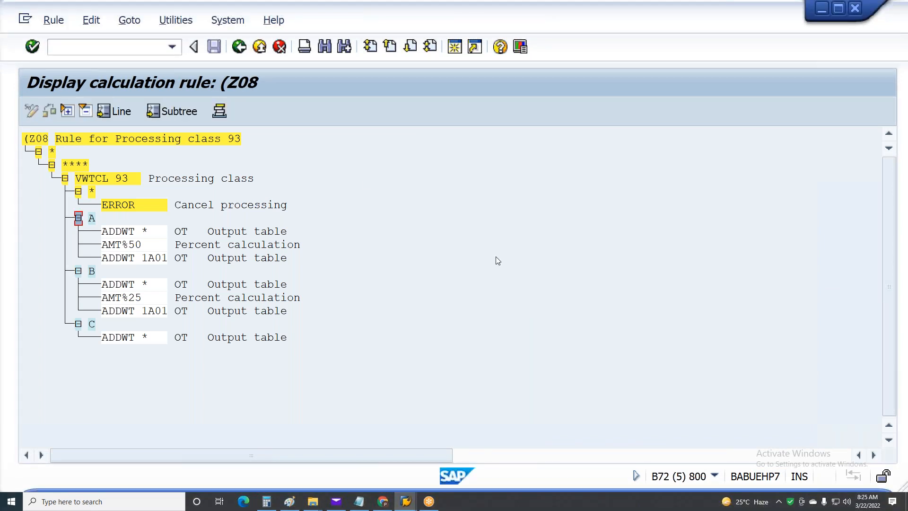
{"action": "left_click", "coordinate": [240, 47]}
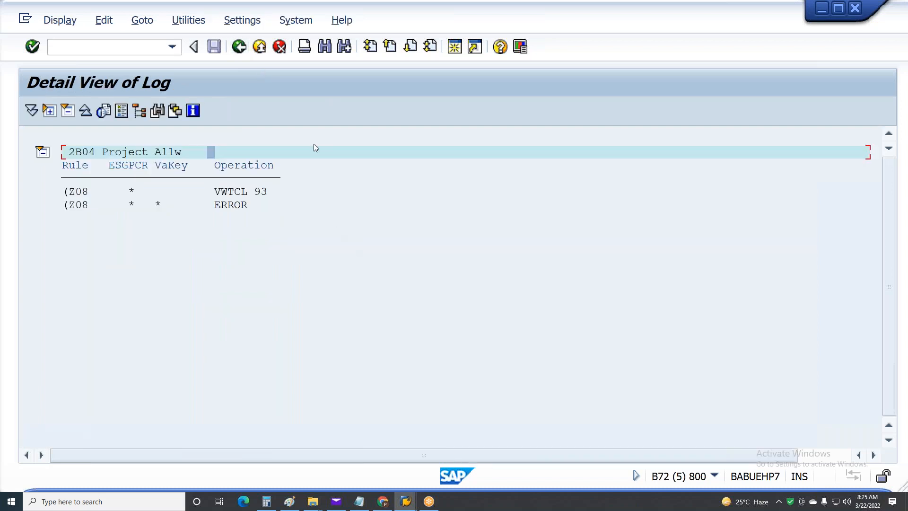
{"action": "left_click", "coordinate": [240, 46]}
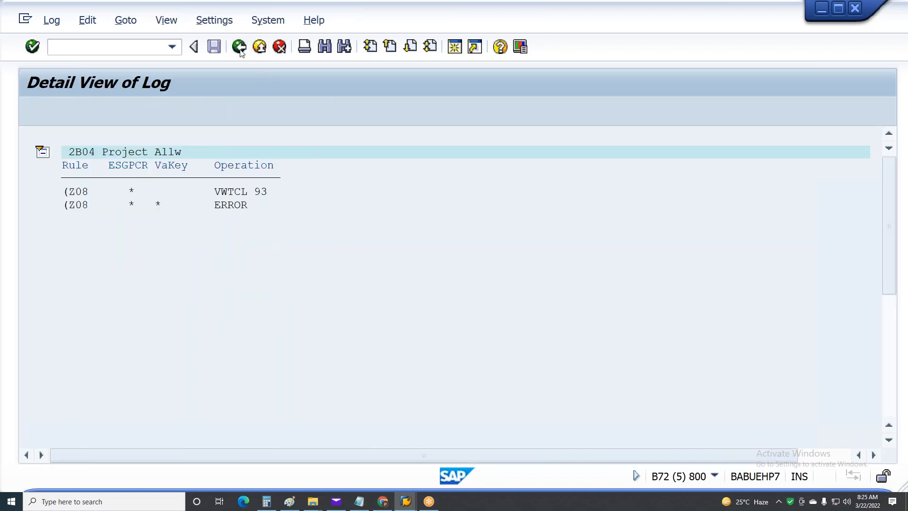
{"action": "left_click", "coordinate": [240, 46]}
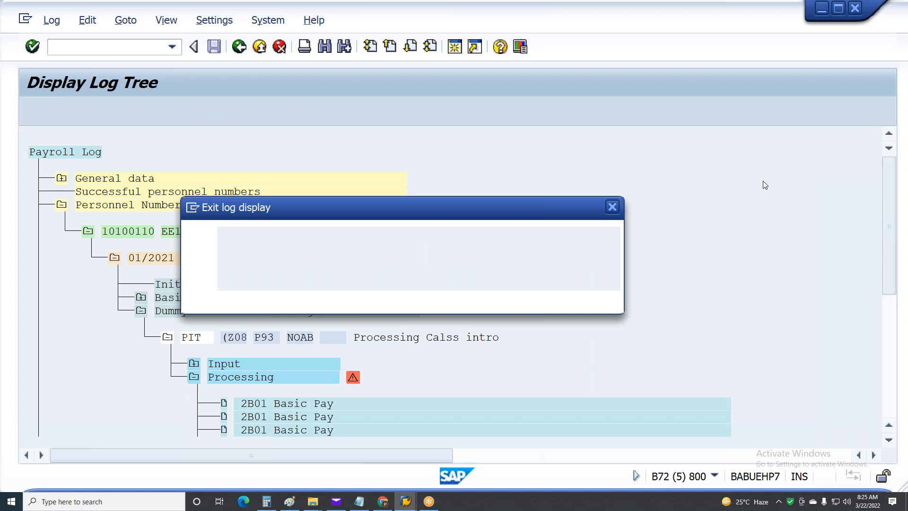
{"action": "left_click", "coordinate": [267, 302]}
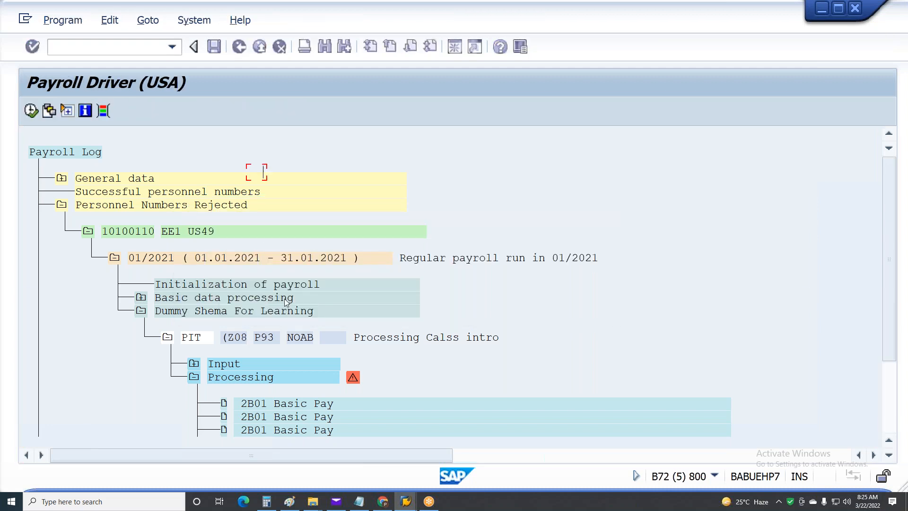